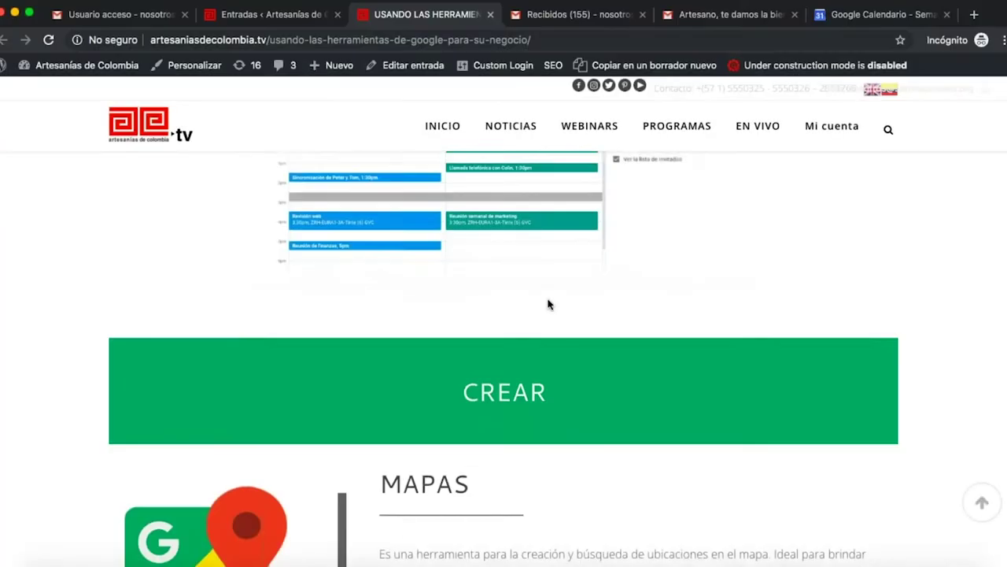
Scroll the Google tools article down to the MAPAS section below the green CREAR banner.
scroll(548, 304, down, 3)
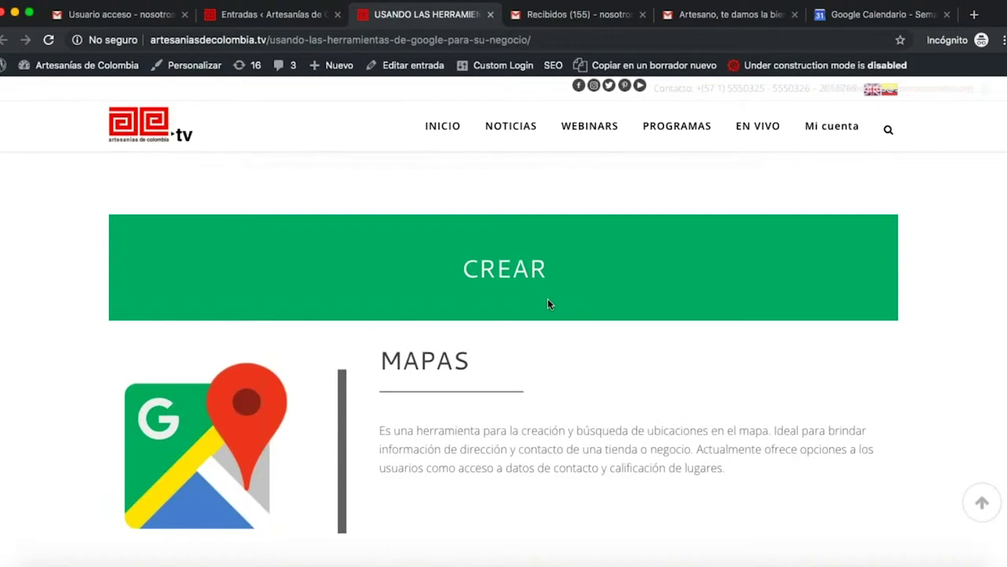
Return from the welcome email to Recibidos and expand the Google apps grid with Más.
click(748, 16)
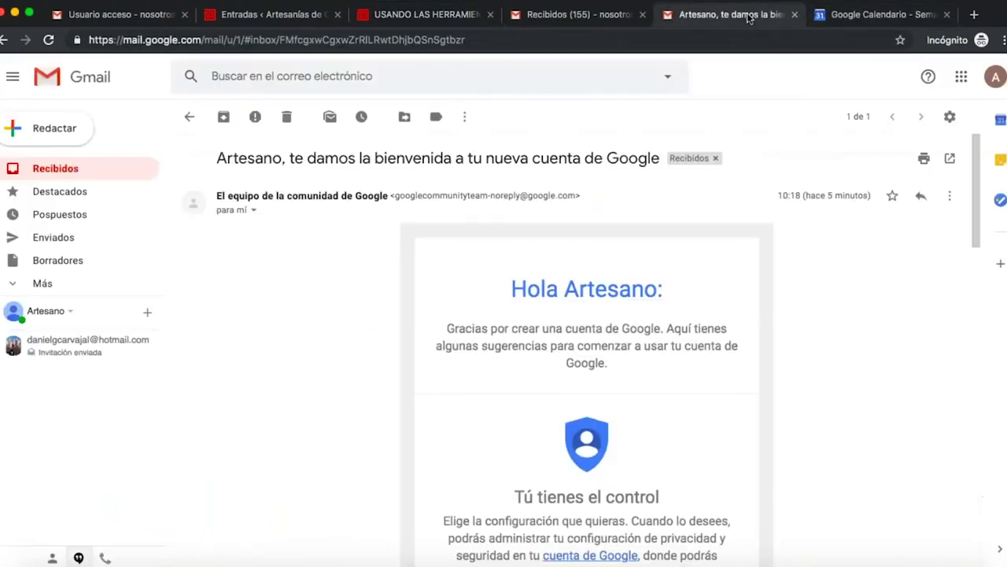
click(60, 171)
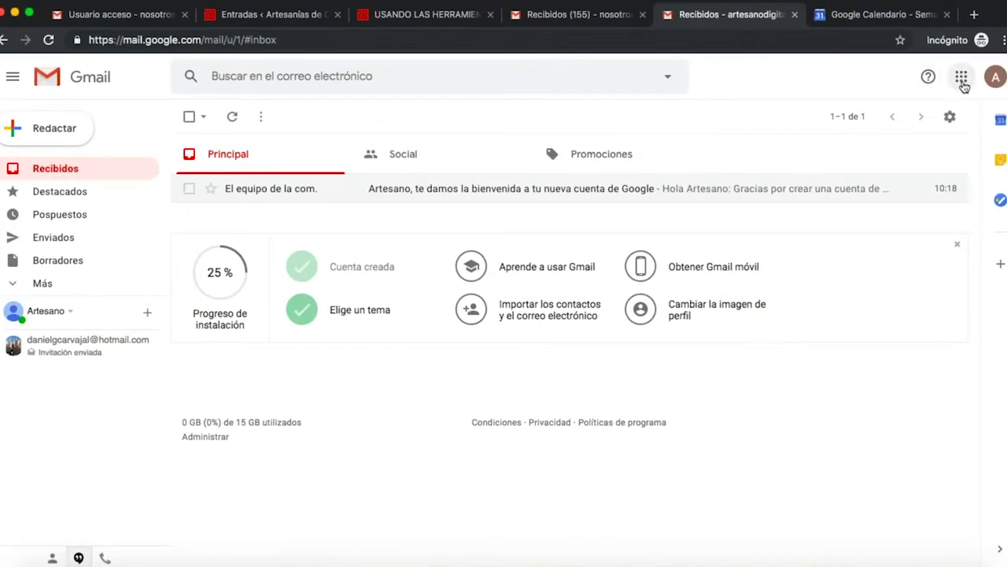
click(961, 77)
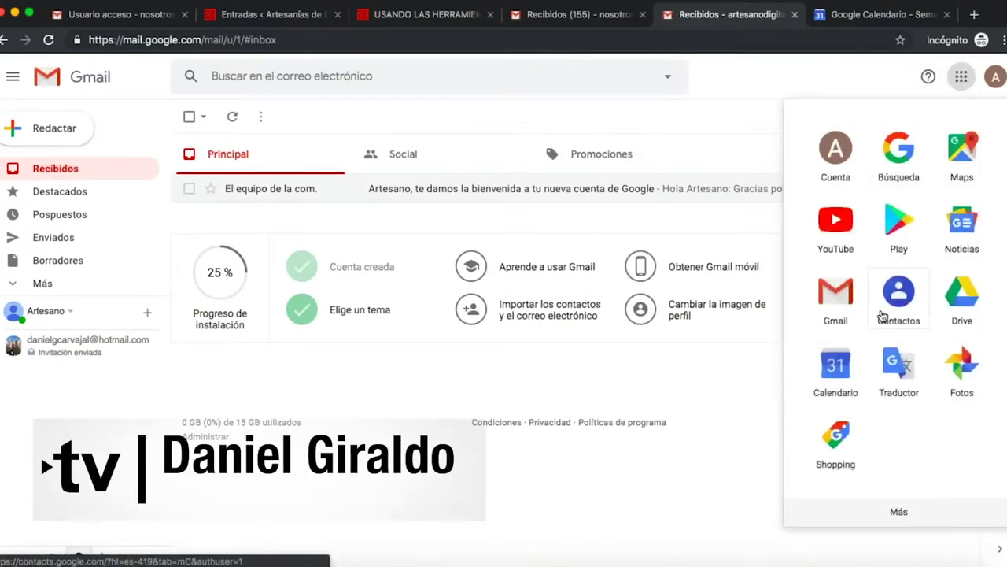
click(898, 513)
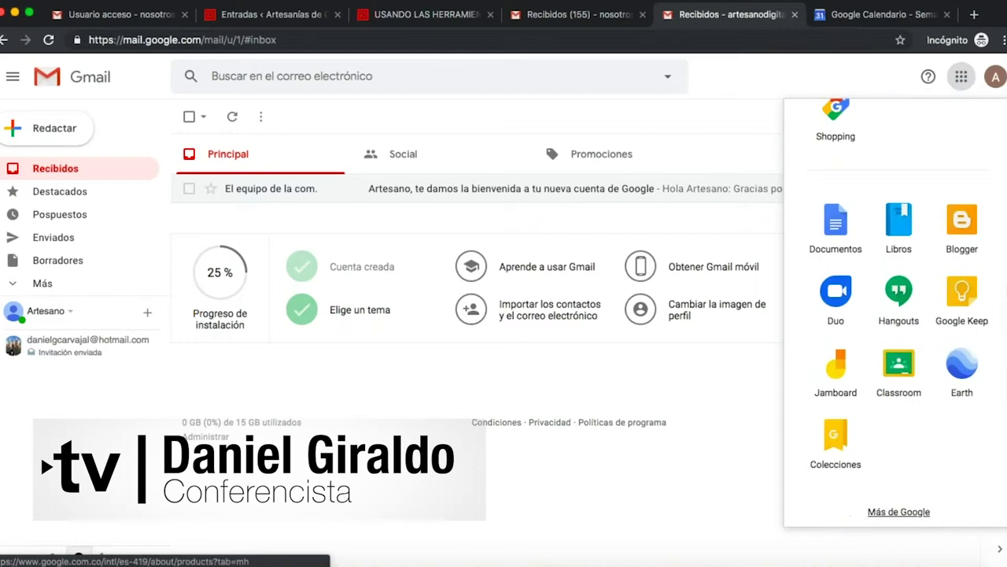
From the Calendar tab, search 'mapas google' and open Google Maps on Bogotá.
click(849, 16)
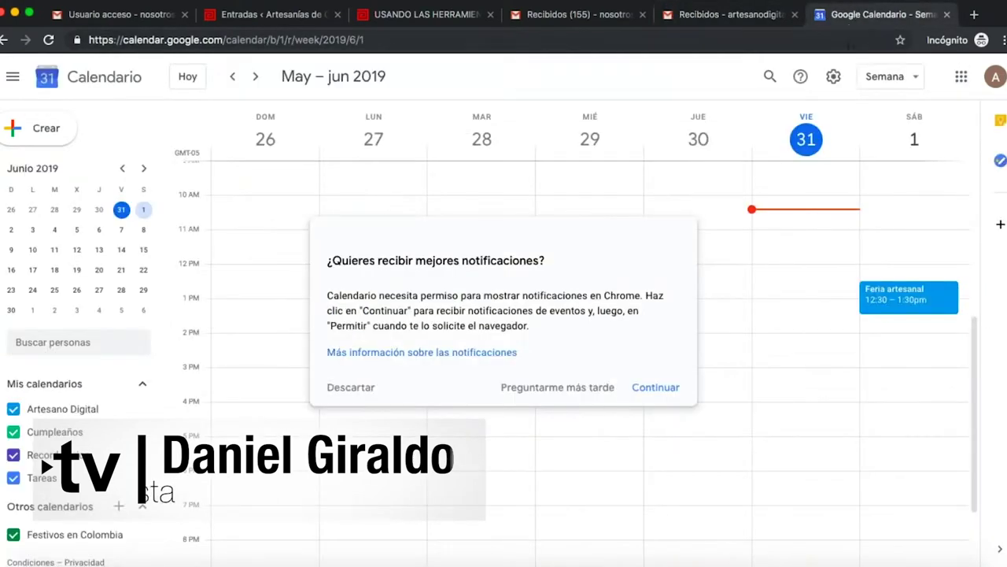
click(841, 38)
text(mapas google)
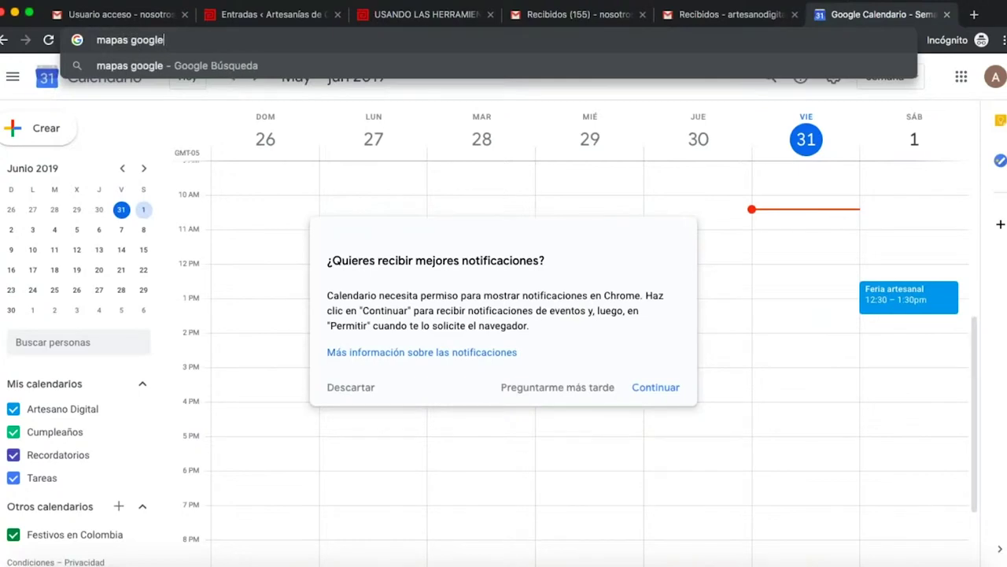
key(Return)
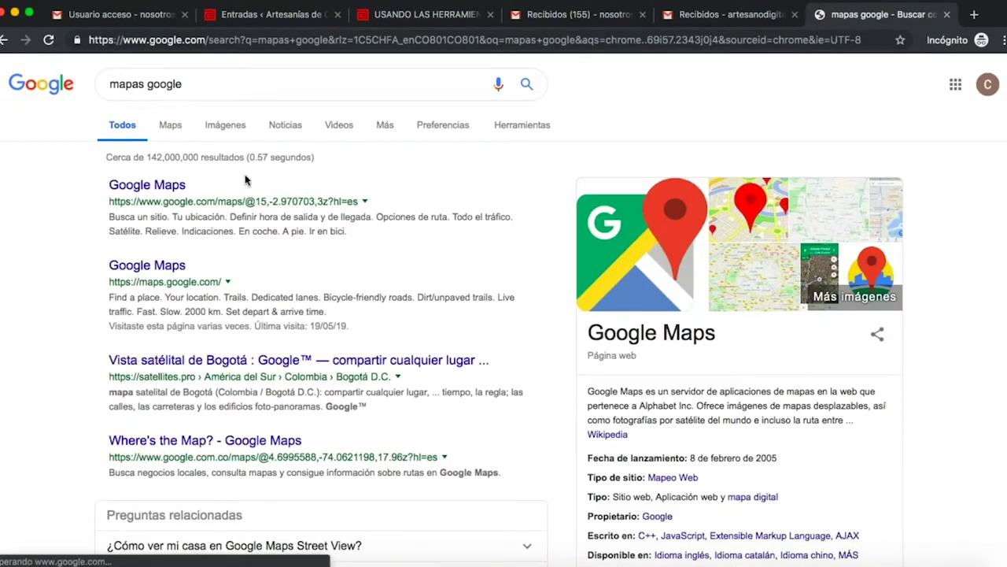
click(157, 189)
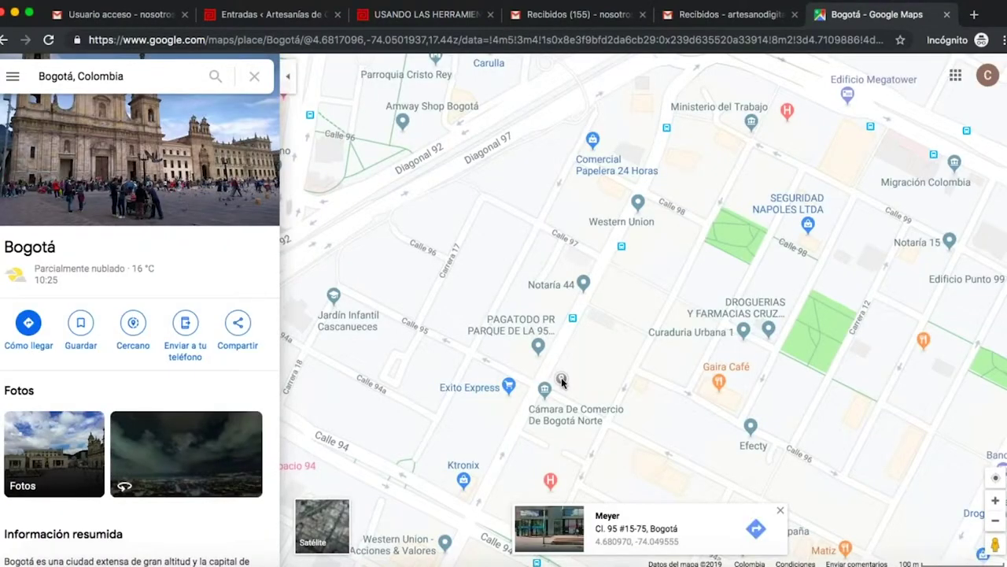
Drop and clear a pin near Calle 95 and Carrera 15, then bring up that spot's map actions.
click(572, 361)
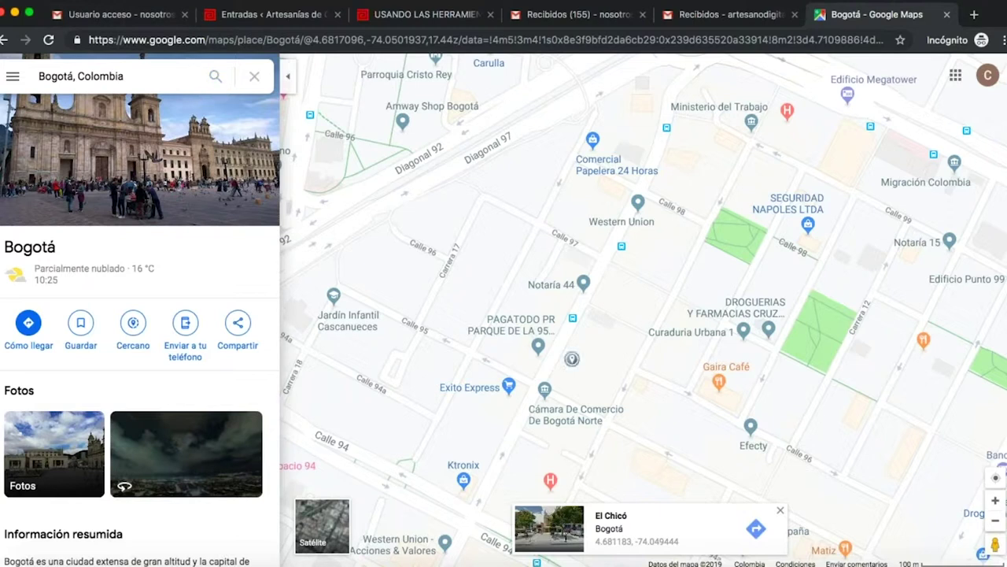
click(572, 362)
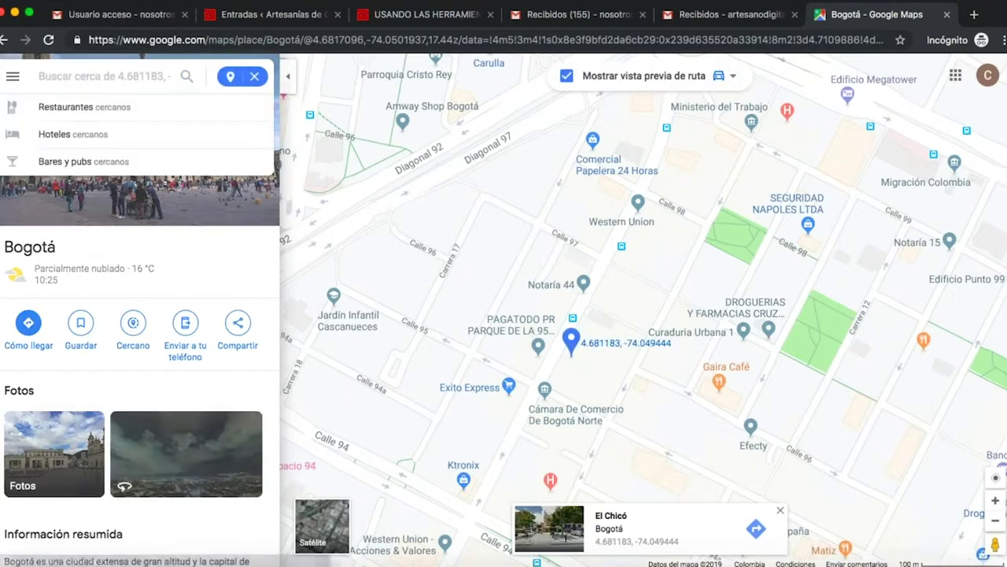
click(572, 346)
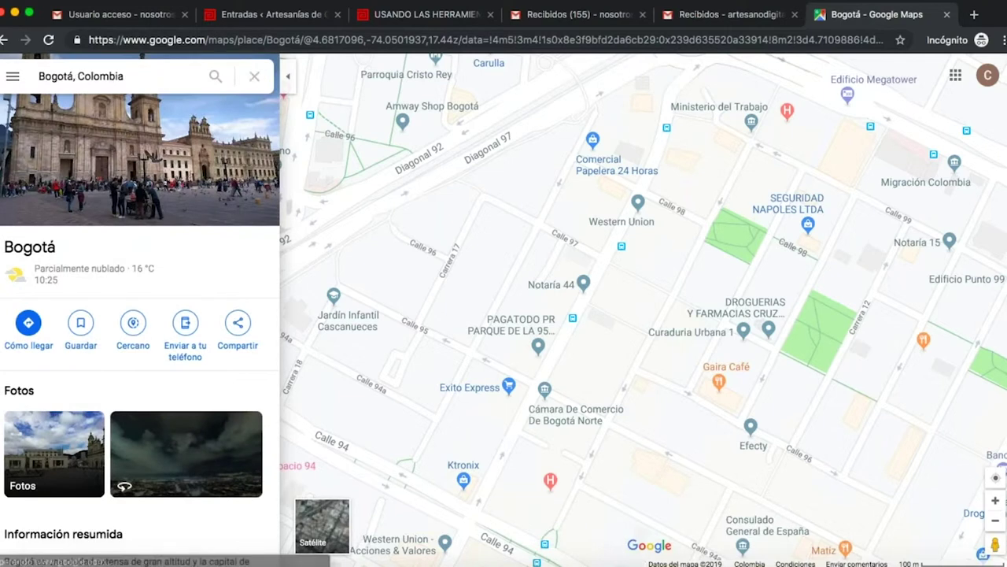
right_click(575, 346)
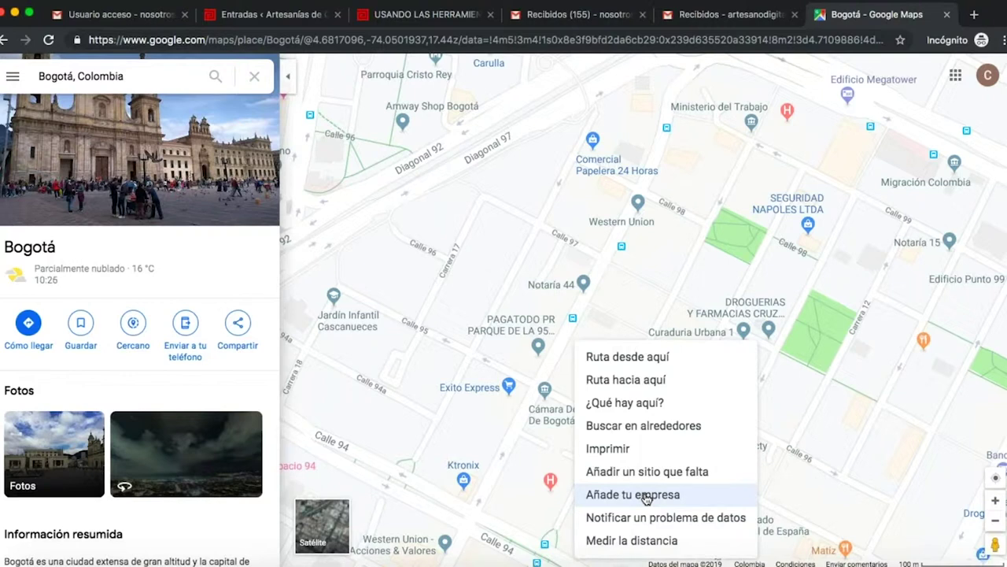
Add the business 'Artesano Digital2019' and answer Sí to having a location customers visit.
click(645, 496)
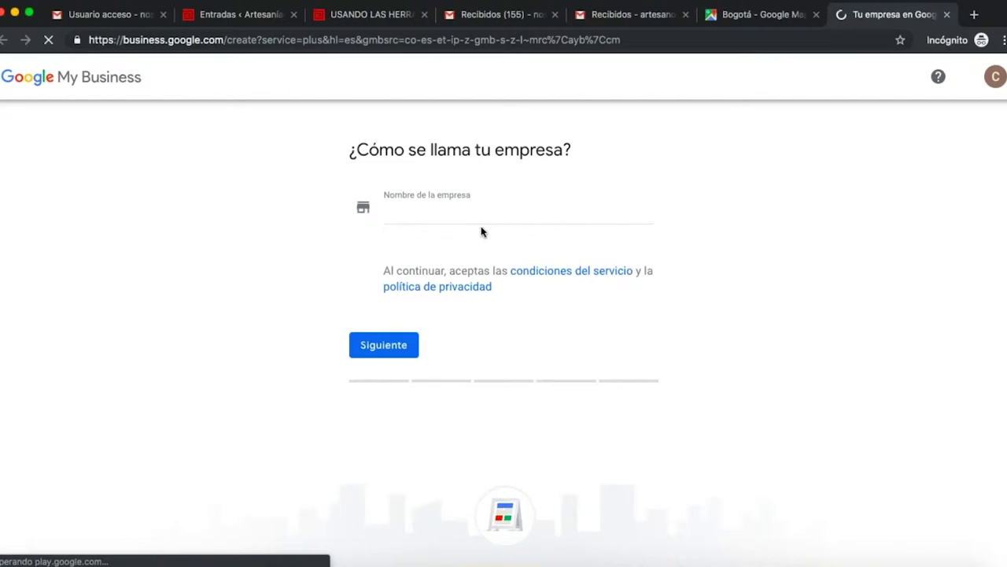
click(468, 217)
text(Ar)
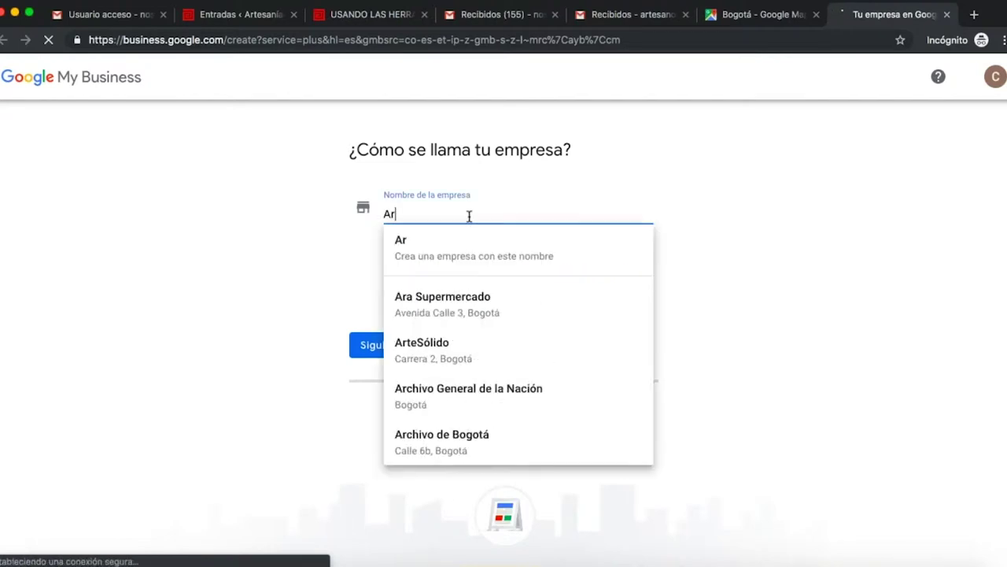
text(tesano Digita)
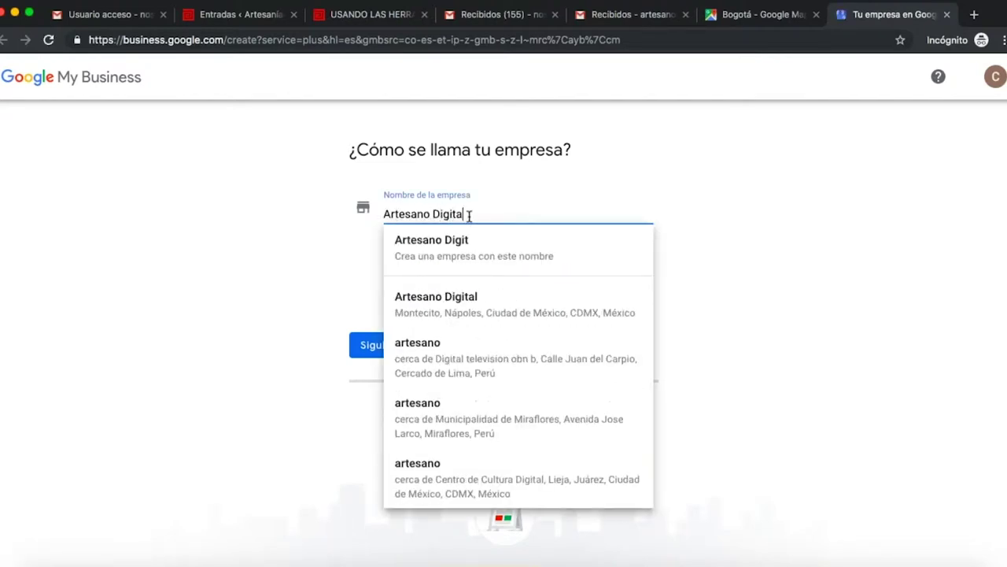
text(l2019)
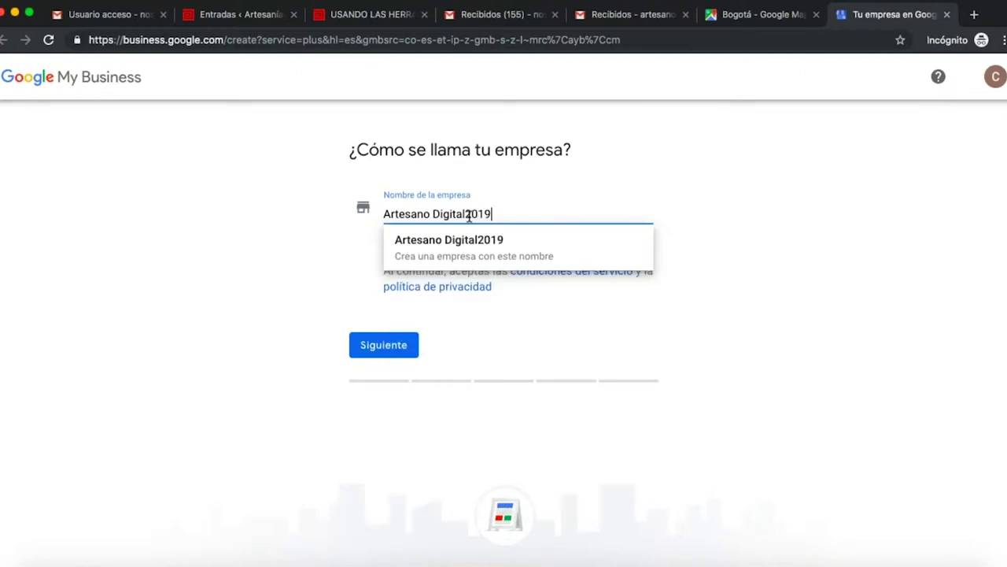
click(480, 252)
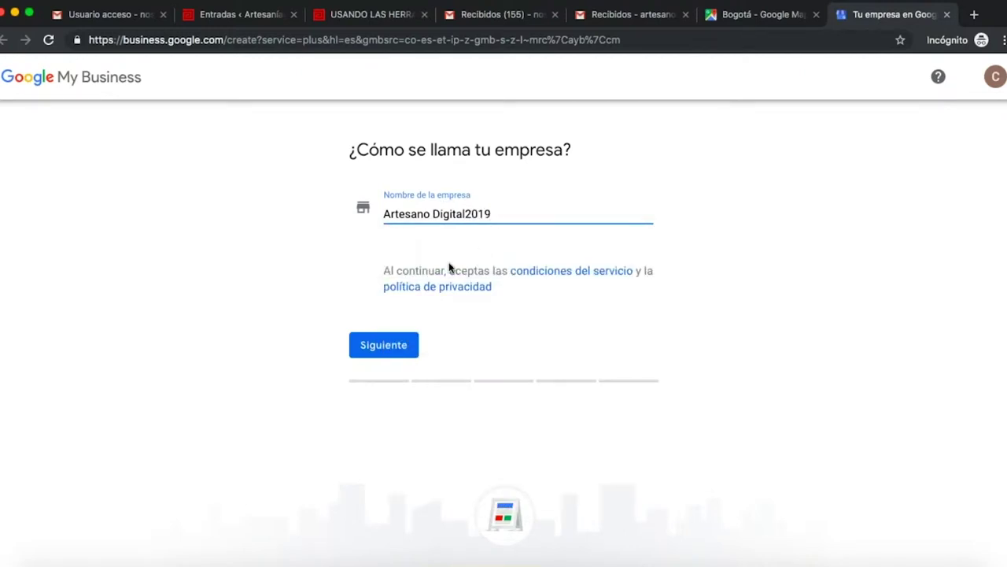
click(376, 348)
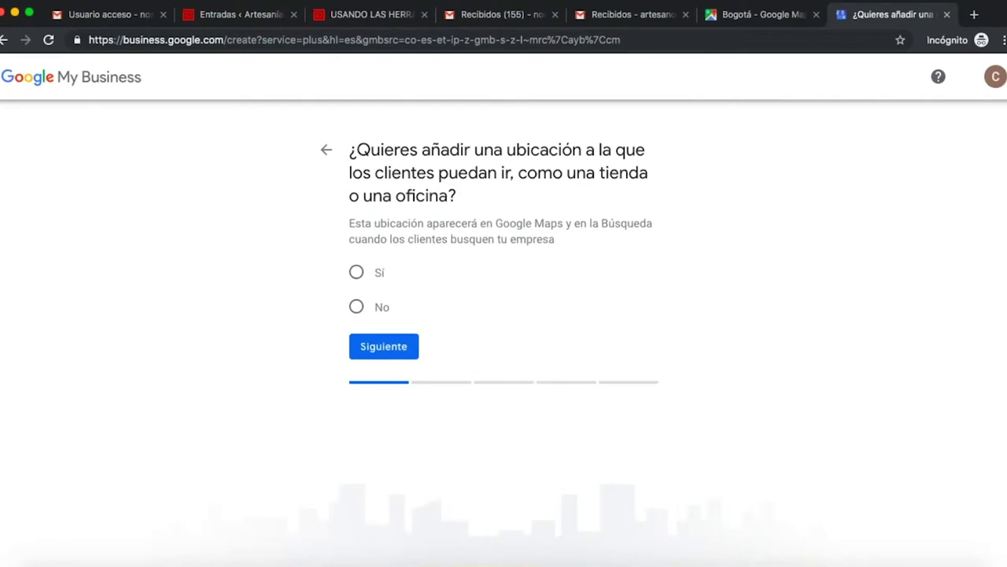
click(357, 275)
click(394, 347)
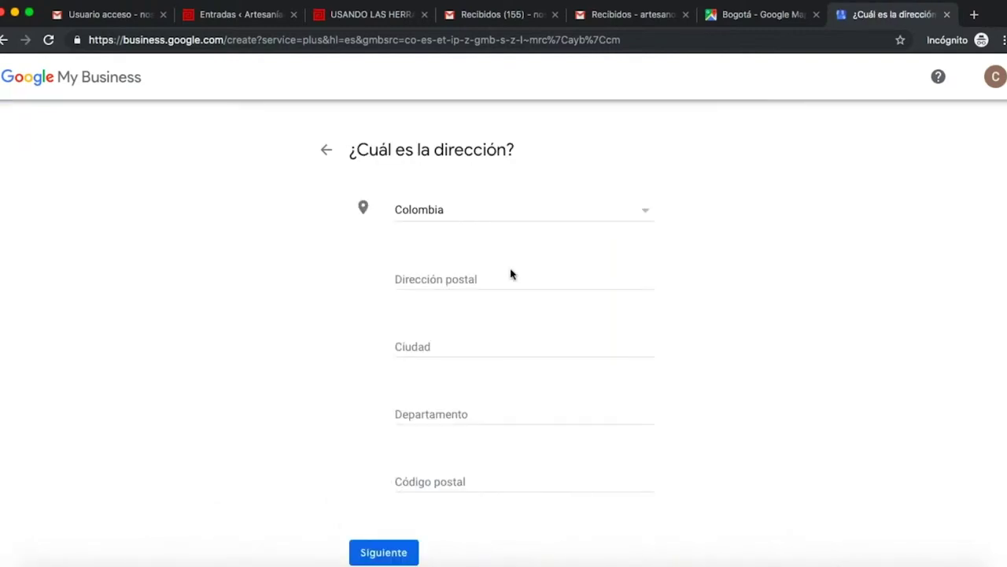
Submit the address form with postal address and department blank, then go to the 'Recibidos - artesano' tab.
scroll(510, 274, down, 1)
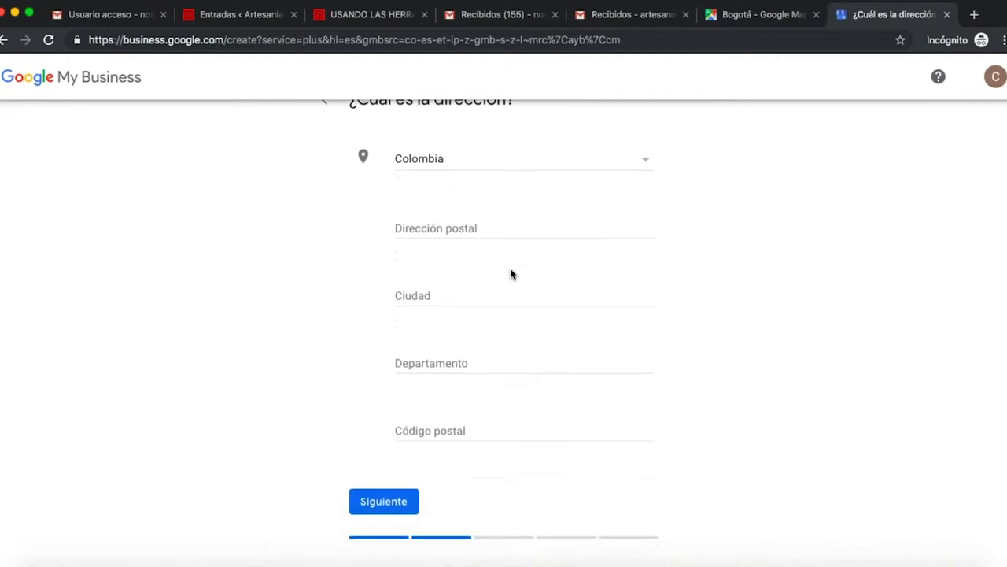
scroll(511, 274, up, 1)
scroll(511, 274, down, 3)
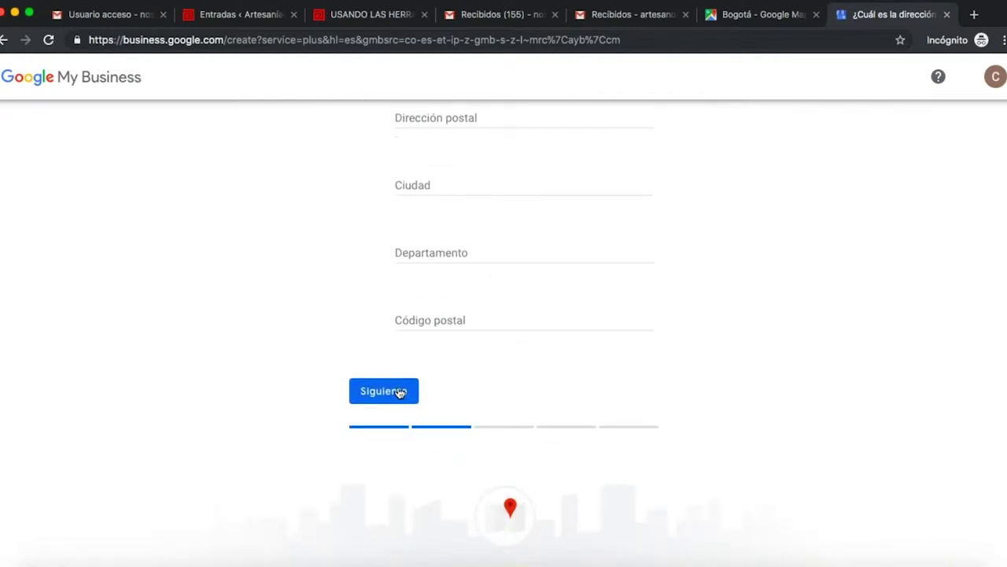
click(383, 390)
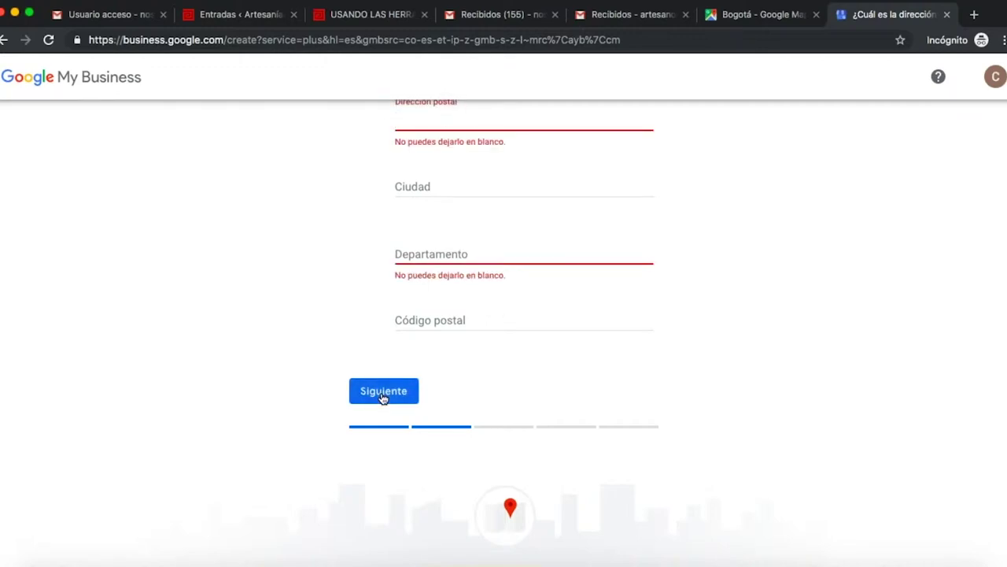
scroll(382, 399, up, 5)
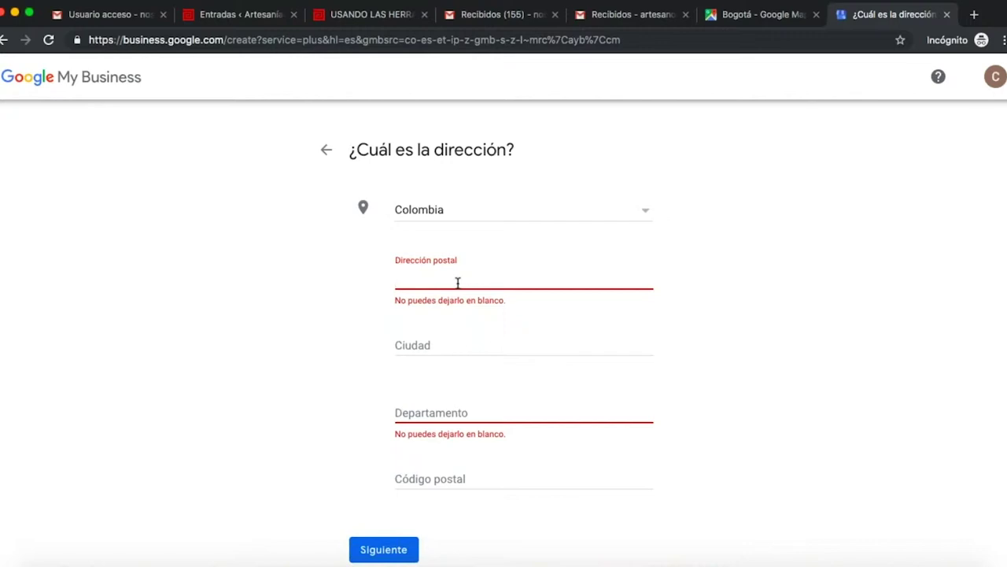
click(606, 26)
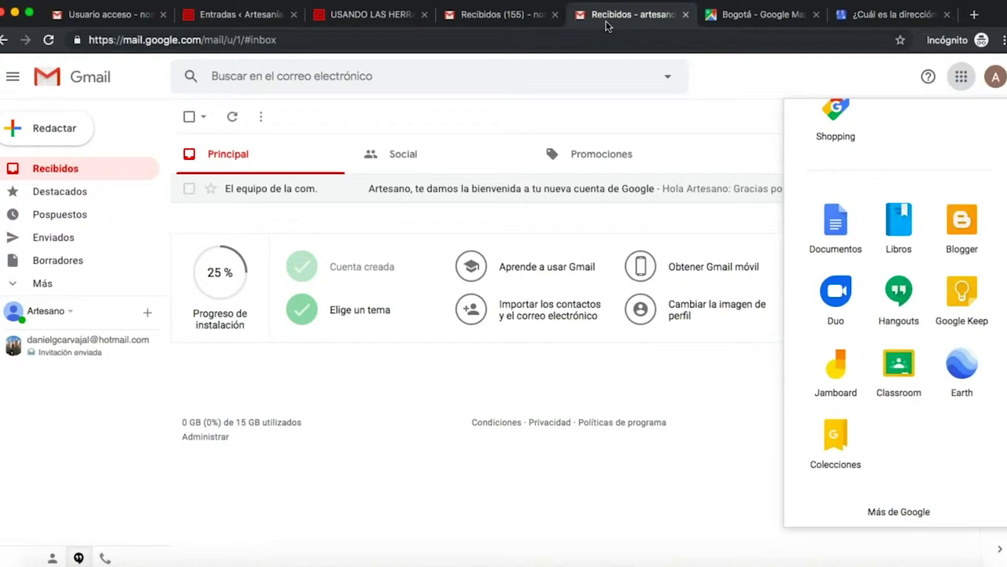
Switch between the two Gmail inboxes and back to the Google tools article.
click(521, 15)
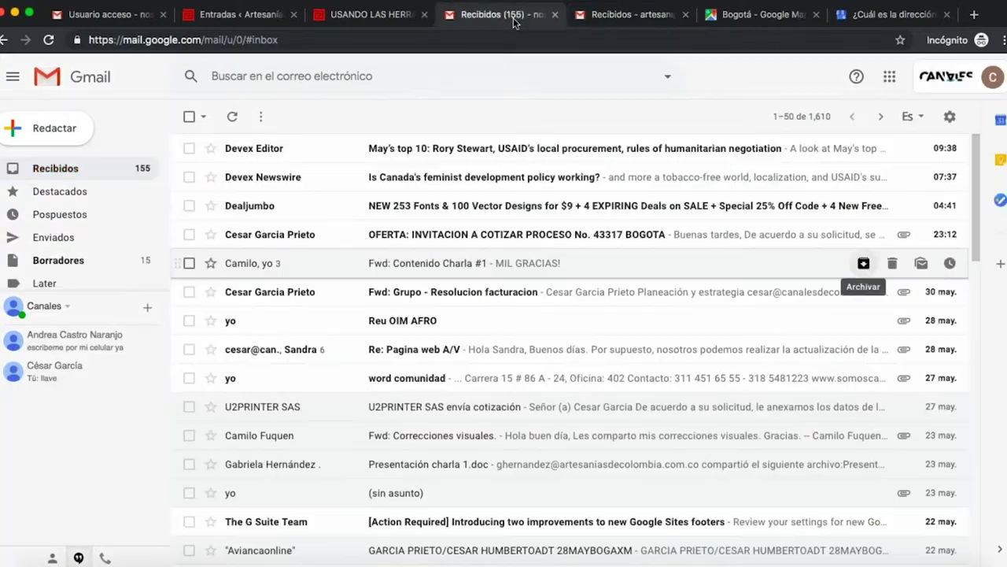
click(636, 17)
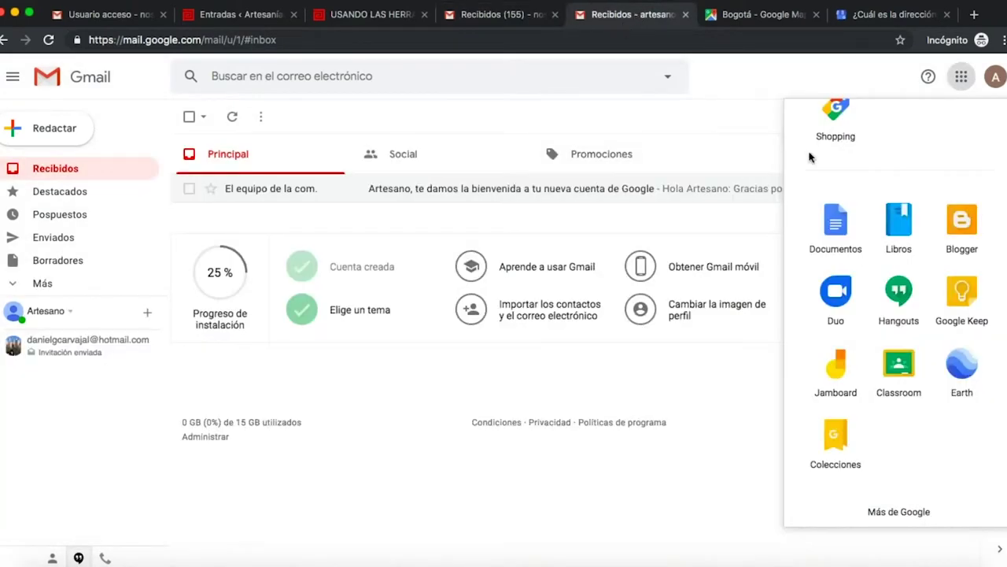
click(472, 14)
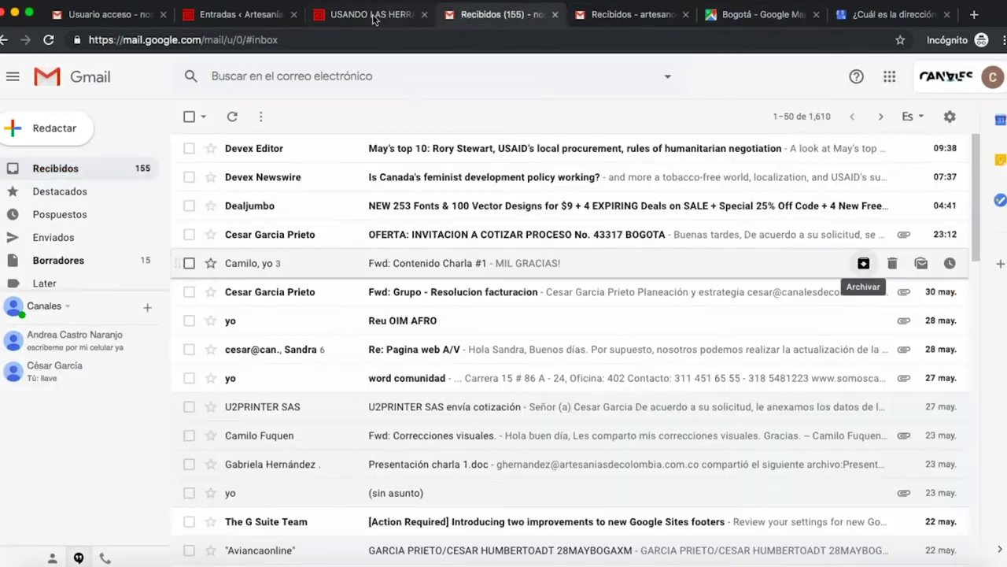
click(376, 15)
Scroll the article past Calendario and Mapas down to the Documentos section.
scroll(483, 312, down, 20)
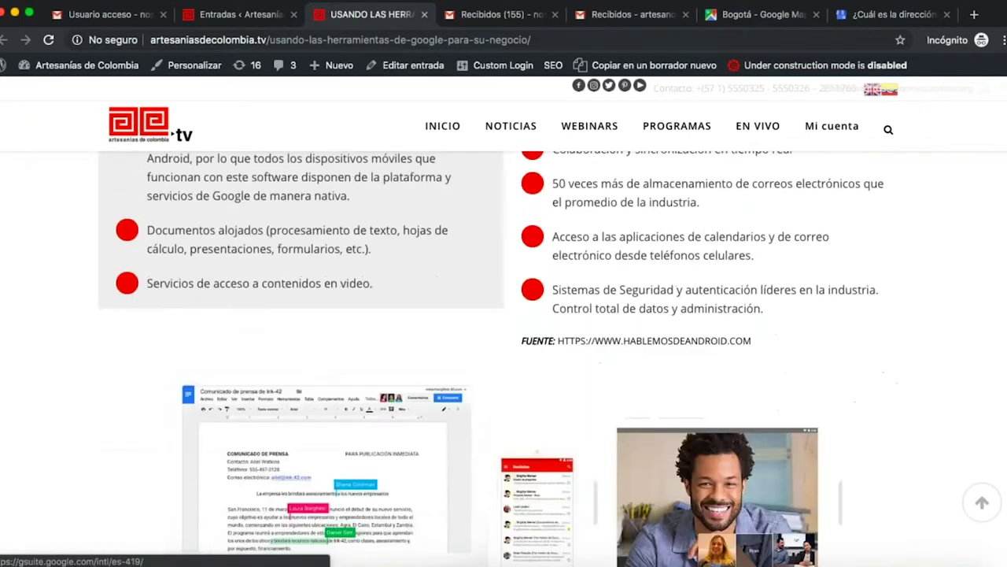
scroll(503, 354, down, 15)
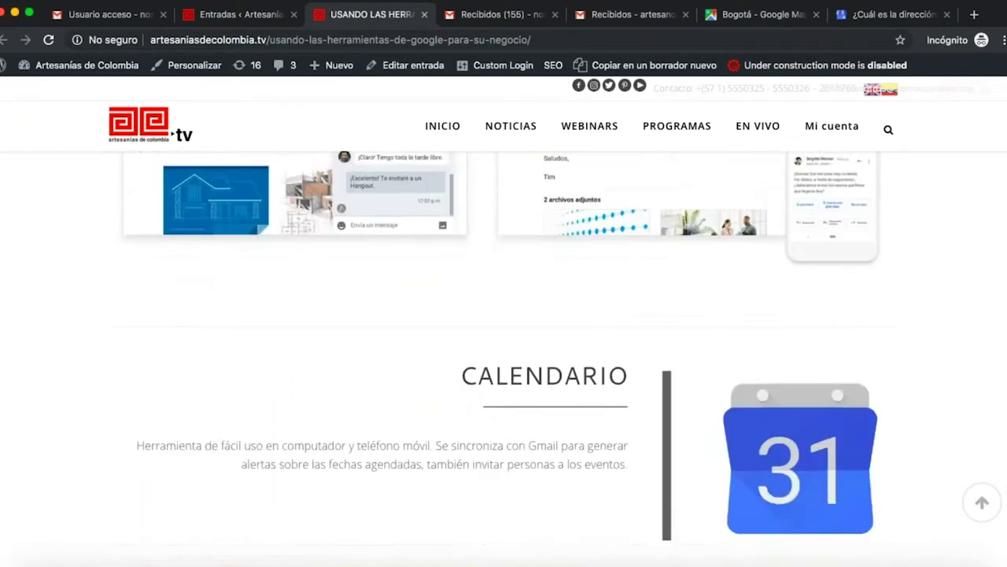
scroll(504, 354, down, 10)
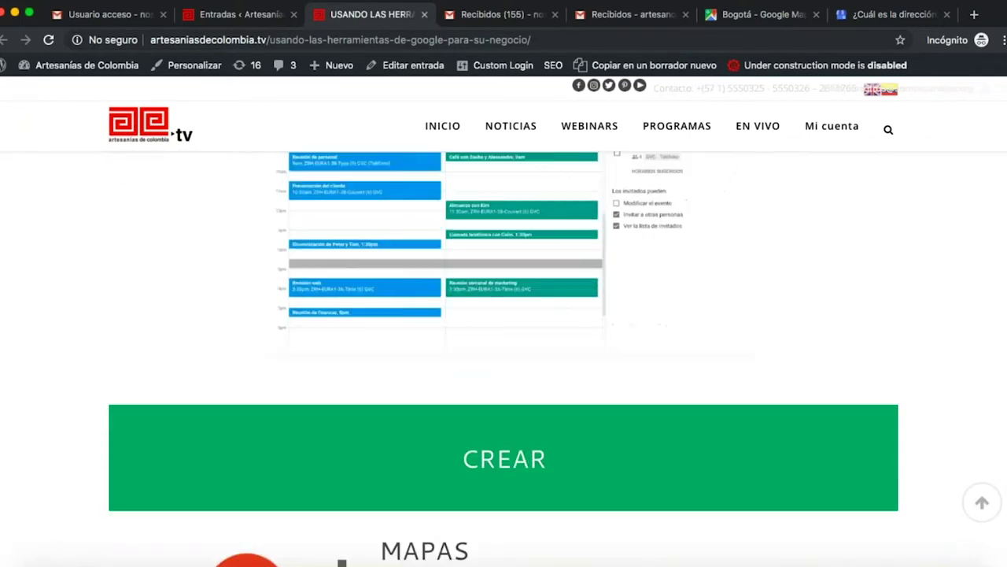
scroll(465, 299, down, 3)
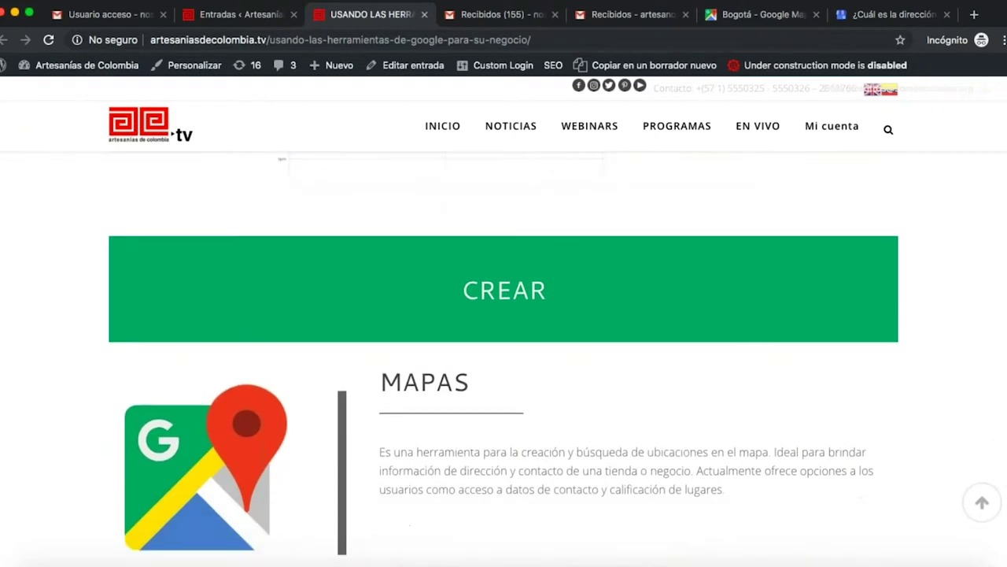
scroll(465, 299, up, 3)
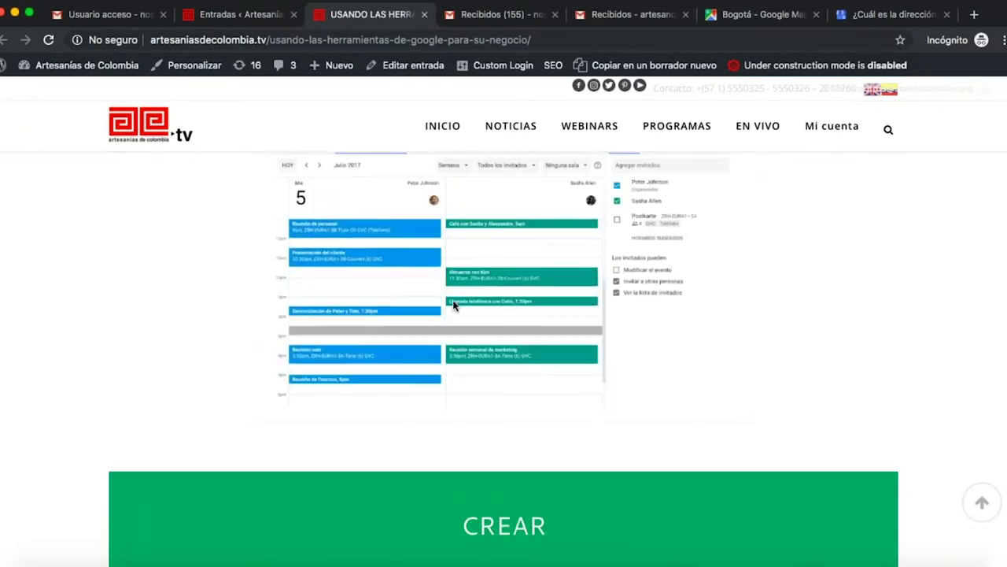
scroll(454, 306, down, 2)
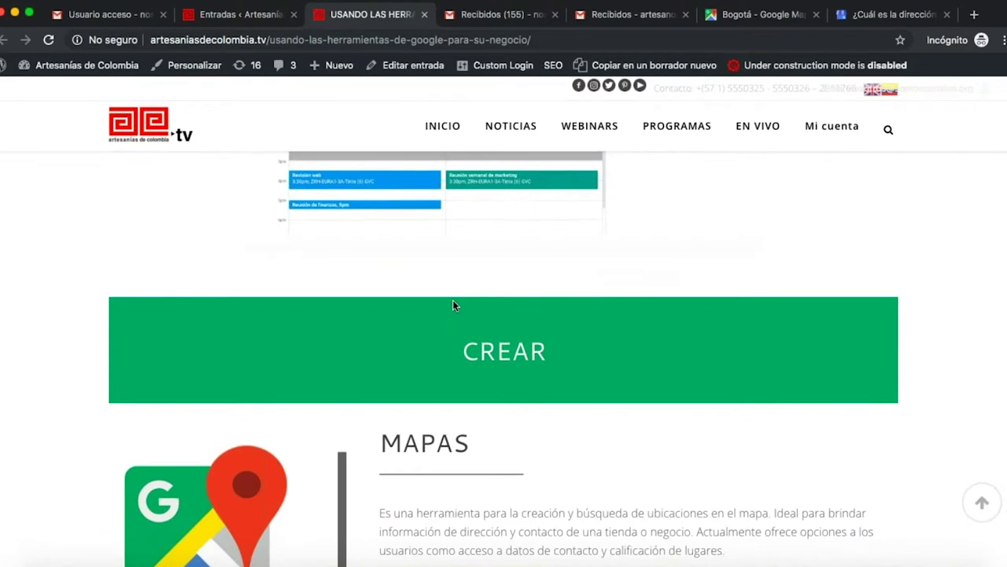
scroll(454, 306, down, 4)
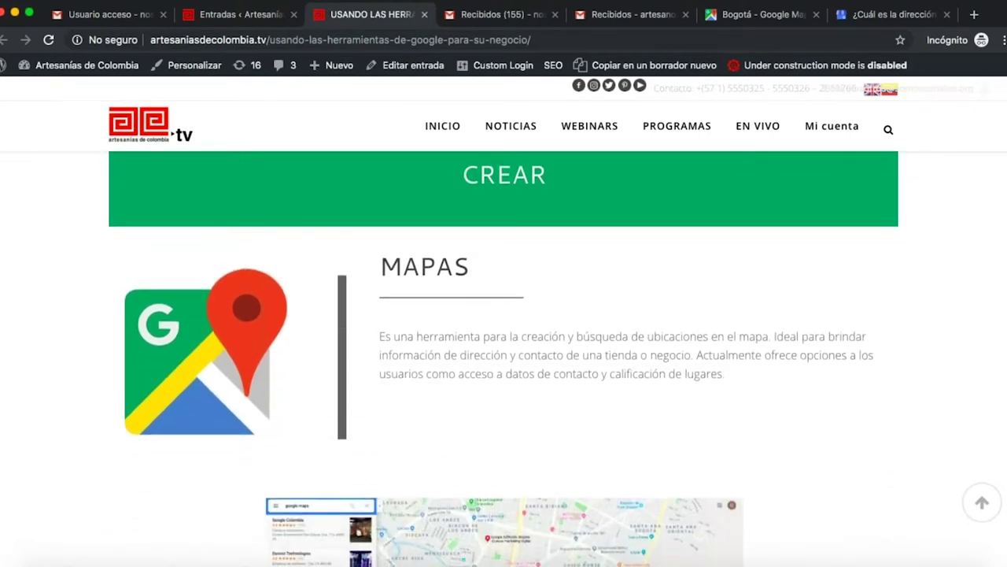
scroll(503, 360, down, 3)
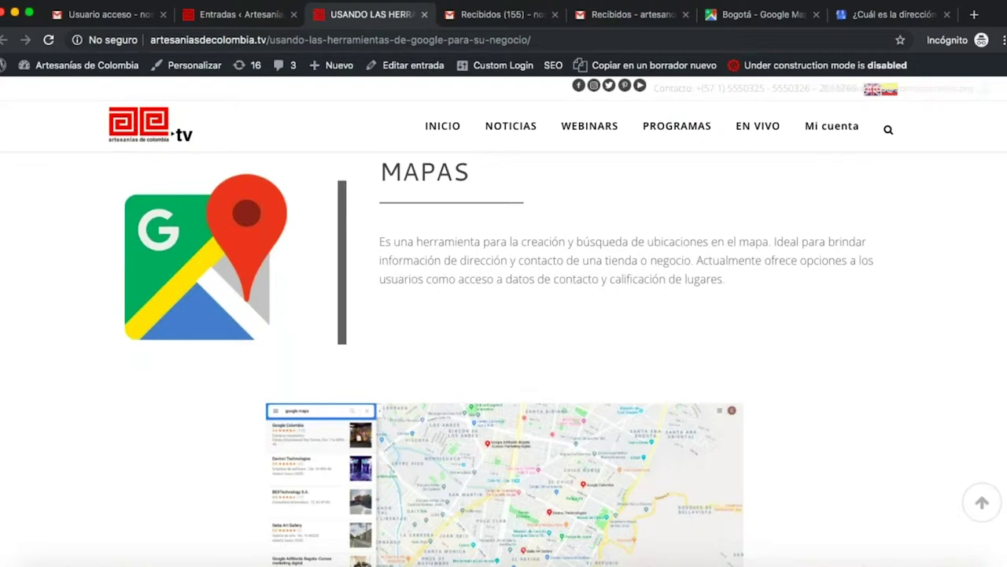
scroll(504, 360, down, 10)
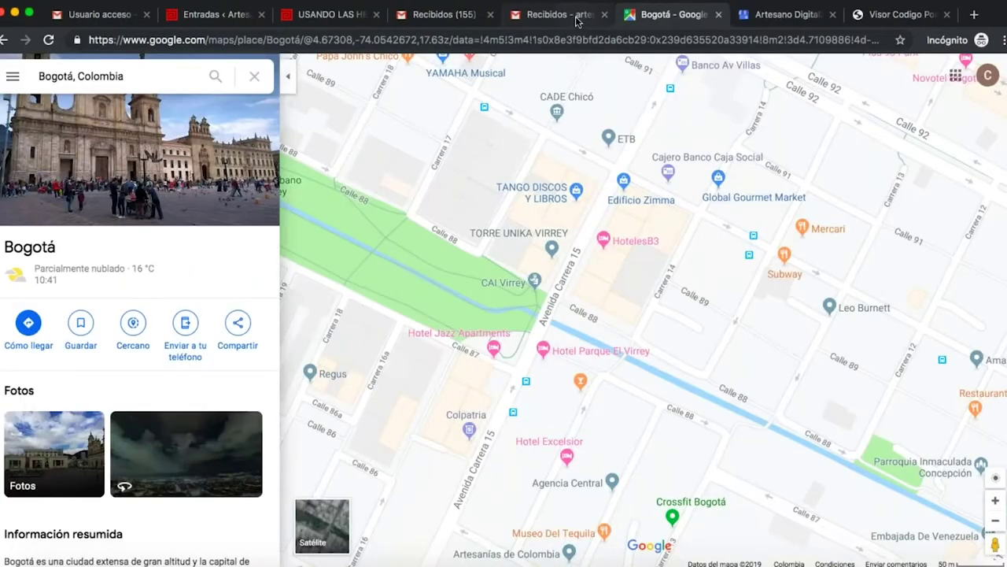
click(559, 14)
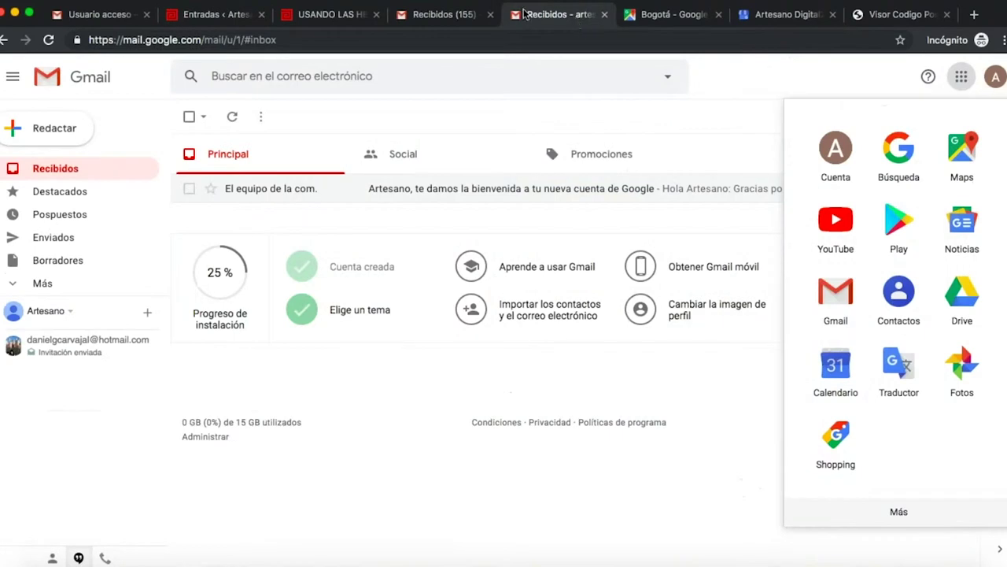
Show the Artesano Digital2019 dashboard, 50% complete and pending verification, then the El Bagre postal code map.
click(456, 15)
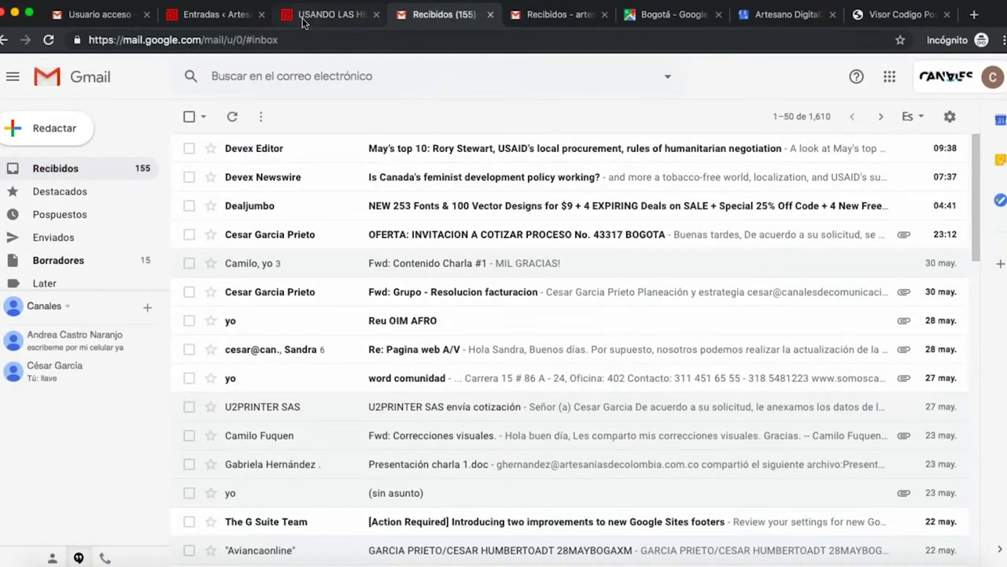
click(303, 20)
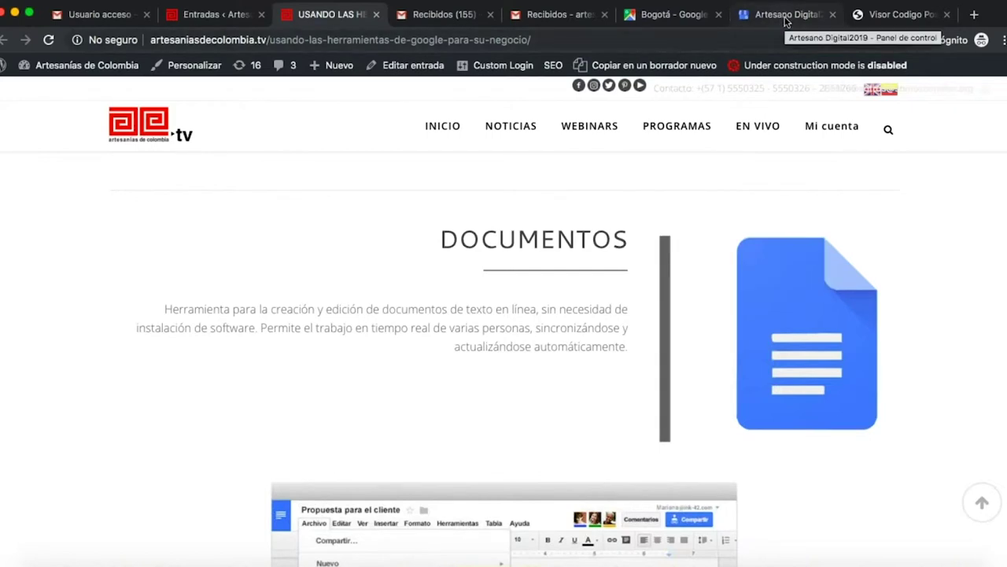
click(785, 23)
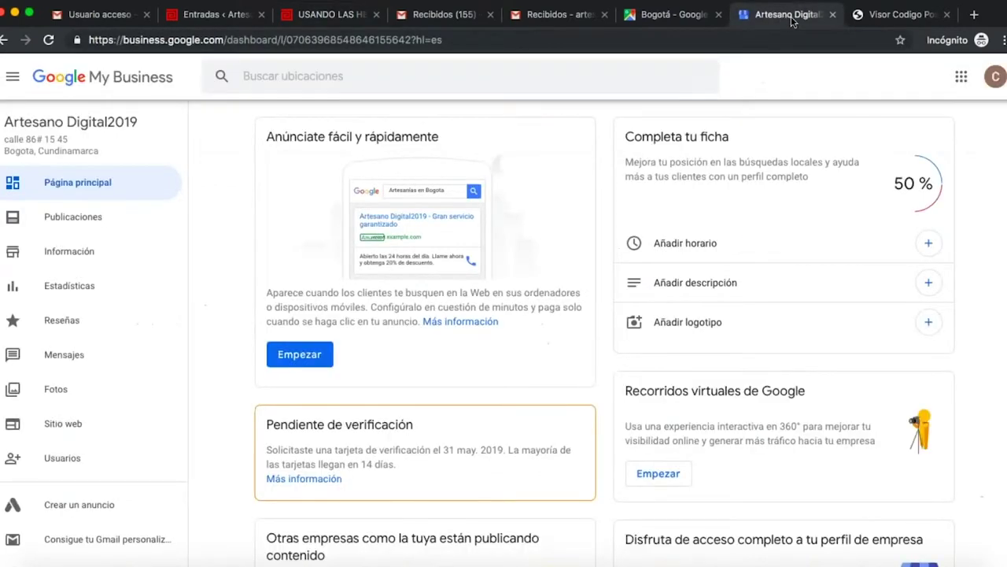
click(902, 22)
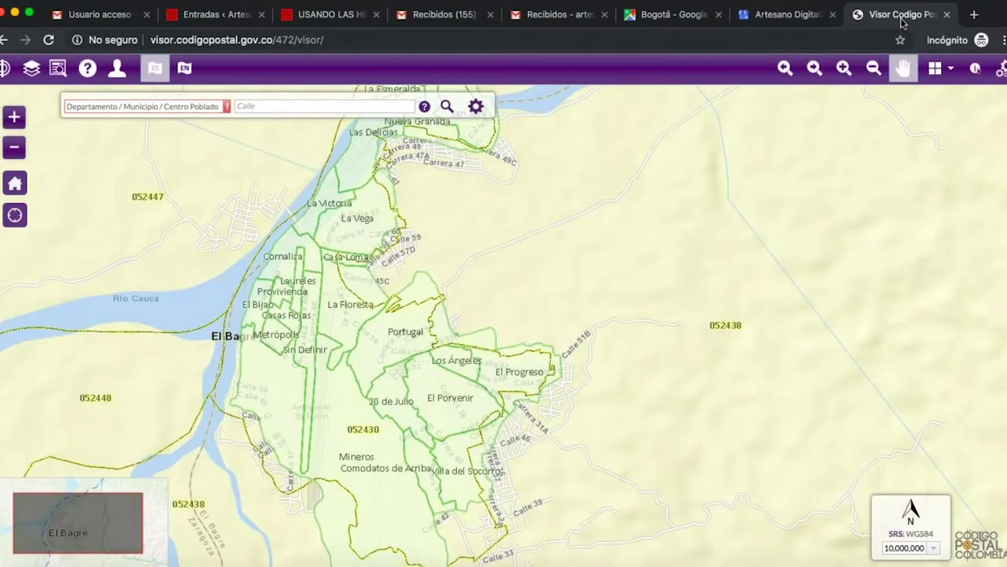
Switch from the El Bagre postal-code map back to the 'Recibidos - arte…' Gmail tab.
click(554, 14)
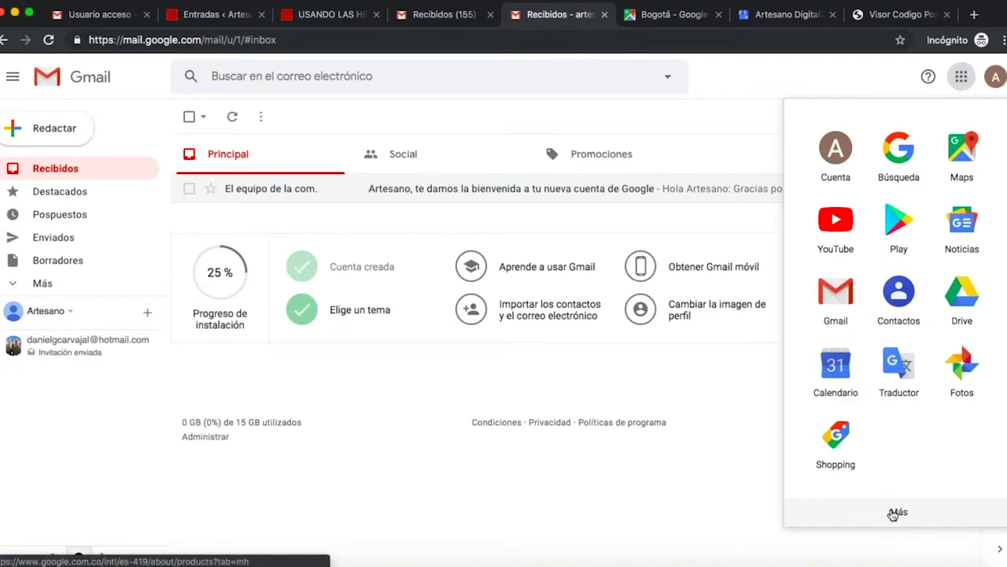
Expand the Google apps launcher with Más so Documentos and the other apps are listed.
click(896, 513)
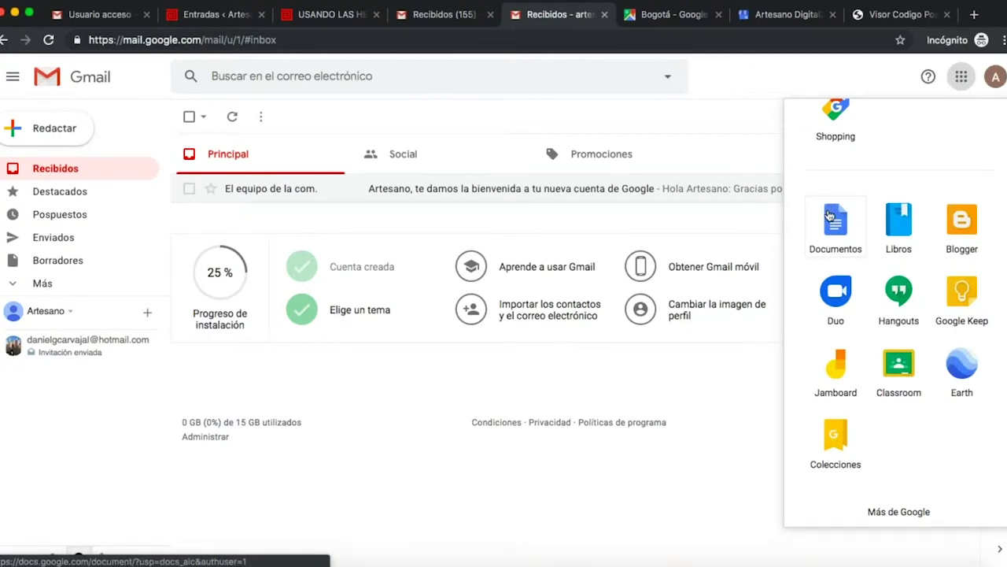
scroll(830, 215, up, 4)
scroll(830, 216, down, 3)
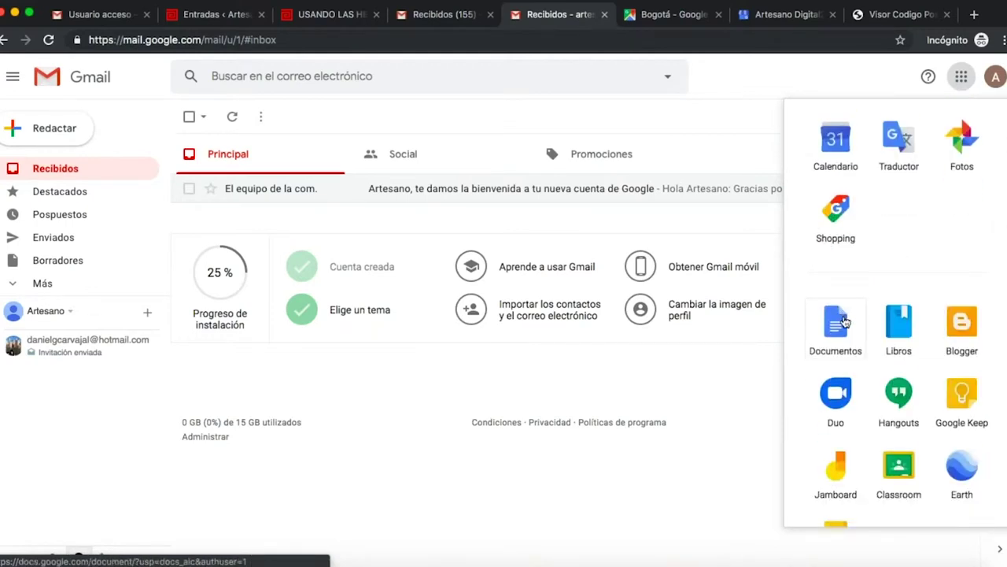
Create a new Google Doc from the Trópico 'Propuesta de proyecto' template.
click(844, 321)
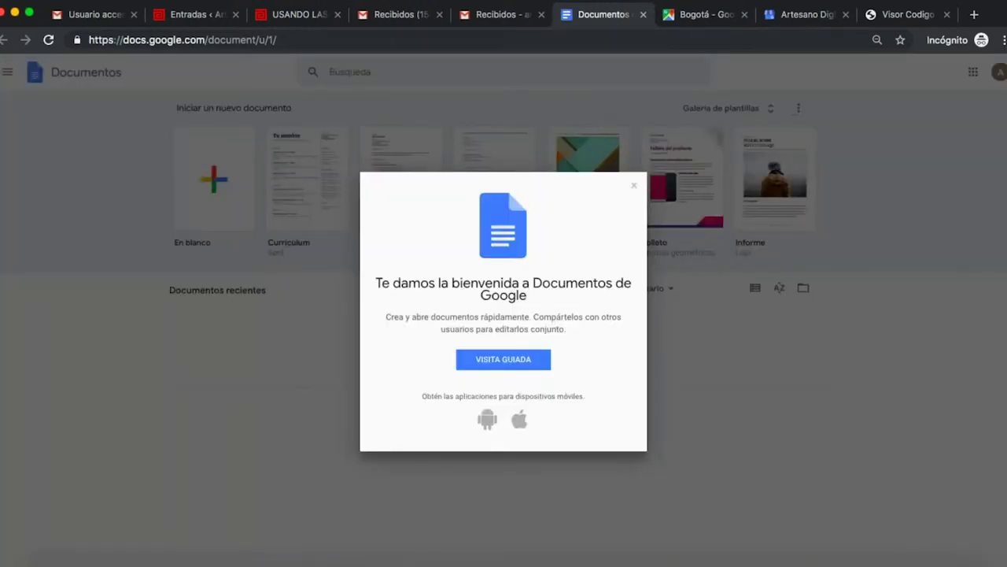
click(634, 187)
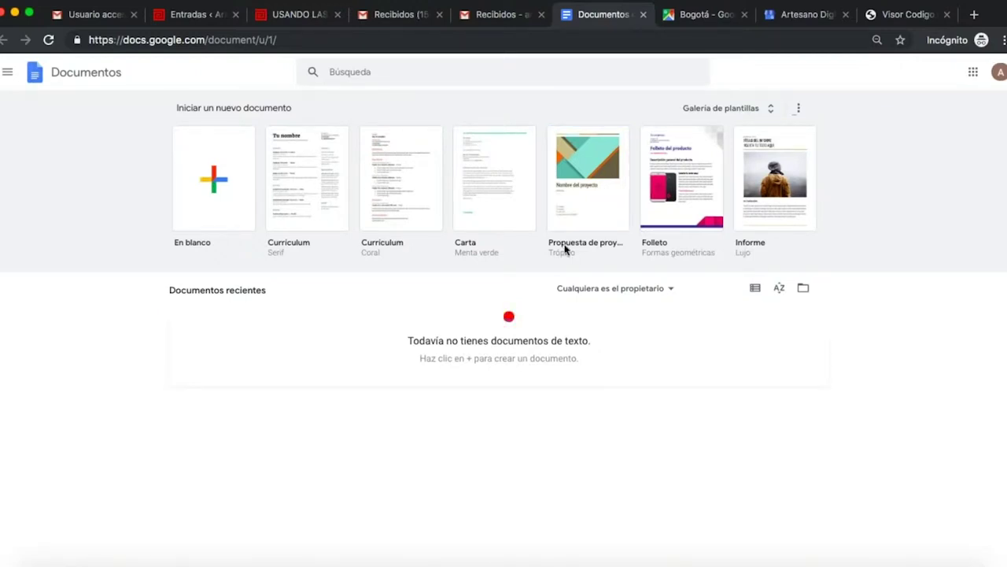
click(566, 167)
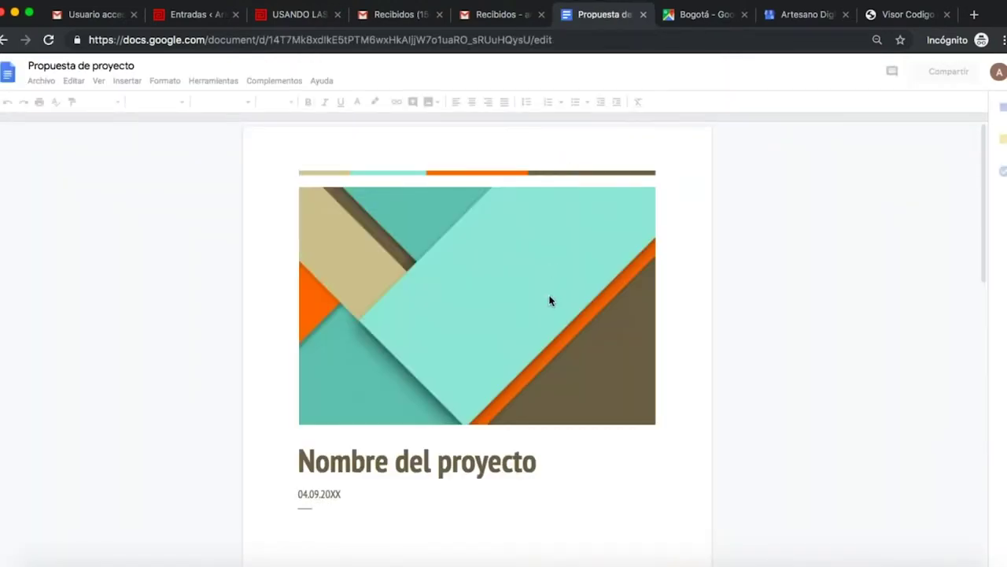
scroll(504, 286, down, 3)
scroll(504, 285, up, 3)
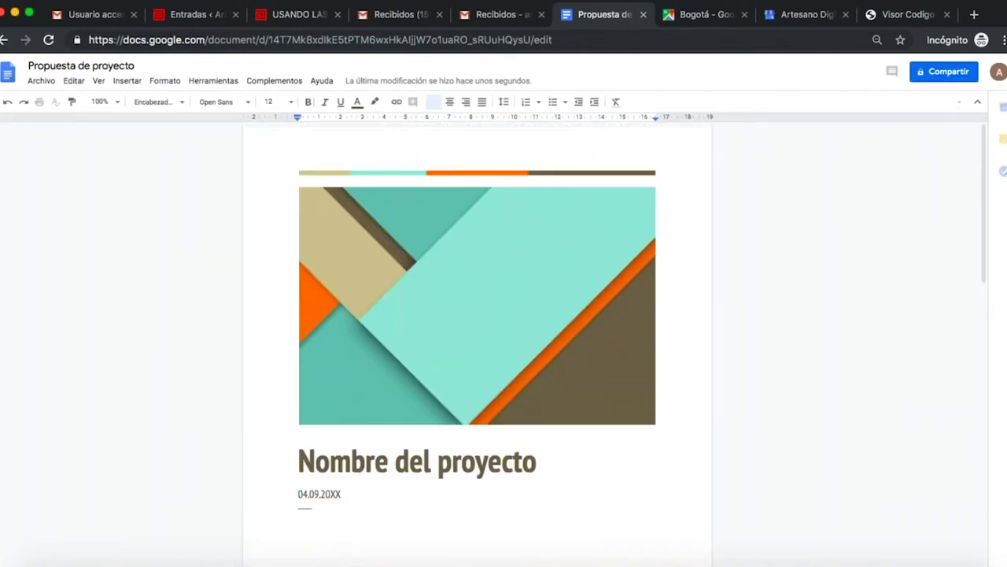
Rename the document to 'Historia artesanias' and delete the geometric header image.
click(85, 67)
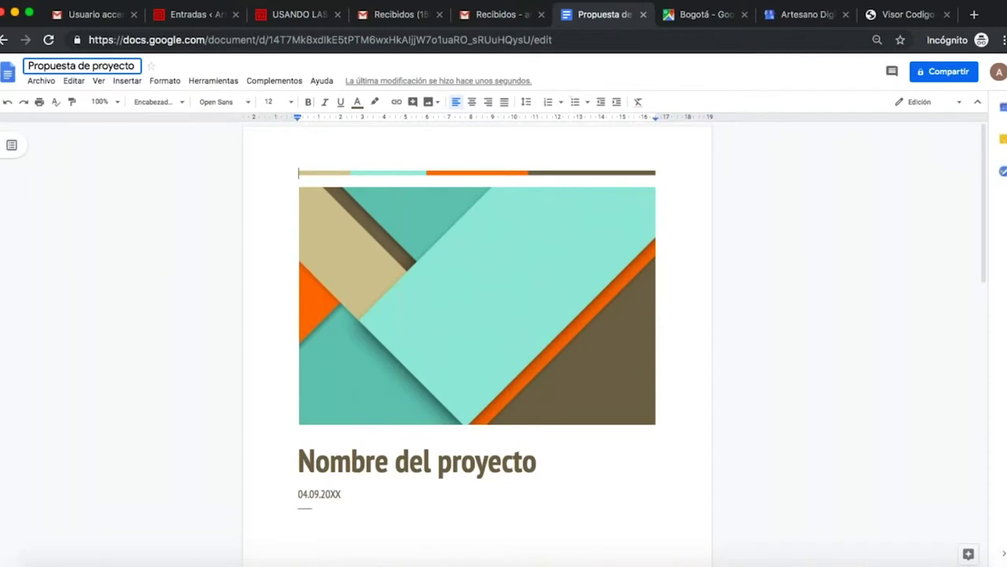
text(His)
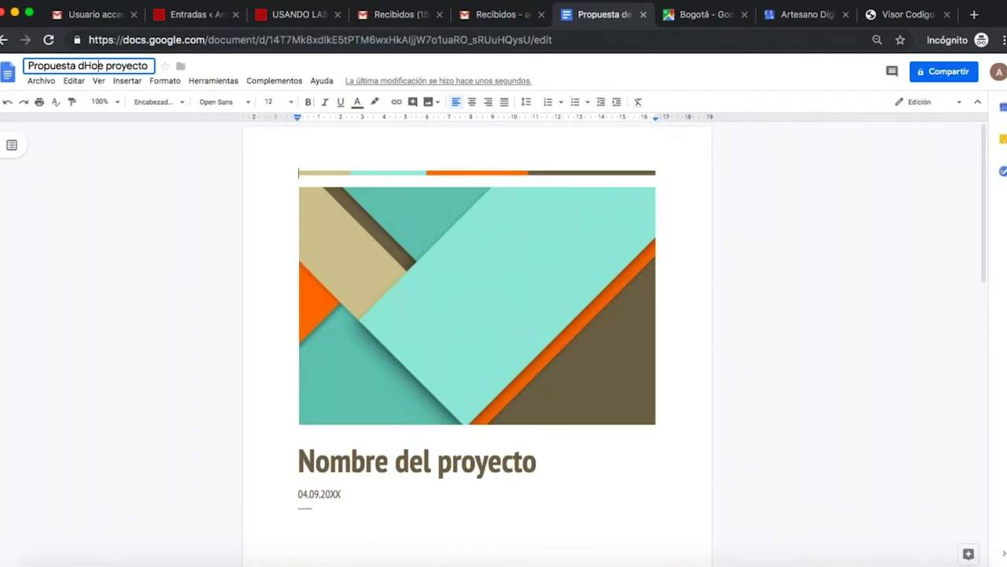
text(toria)
key(BackSpace)
key(BackSpace)
key(BackSpace)
key(BackSpace)
key(BackSpace)
key(BackSpace)
key(BackSpace)
key(BackSpace)
key(BackSpace)
key(BackSpace)
key(BackSpace)
key(BackSpace)
key(BackSpace)
key(BackSpace)
key(BackSpace)
key(BackSpace)
key(BackSpace)
key(BackSpace)
key(BackSpace)
key(BackSpace)
key(BackSpace)
key(BackSpace)
key(BackSpace)
key(BackSpace)
key(BackSpace)
key(BackSpace)
key(BackSpace)
key(BackSpace)
key(BackSpace)
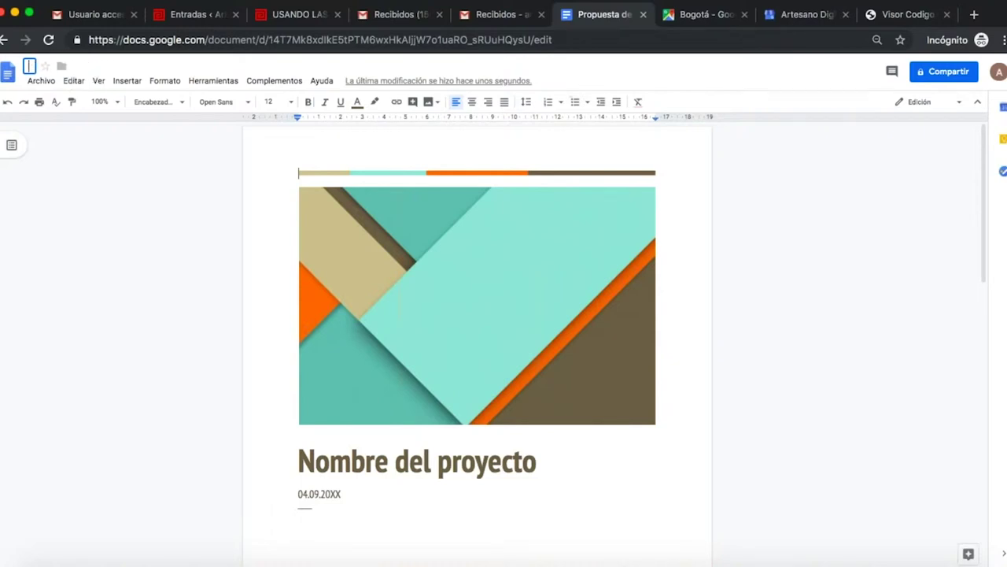
text(Historia artesanal)
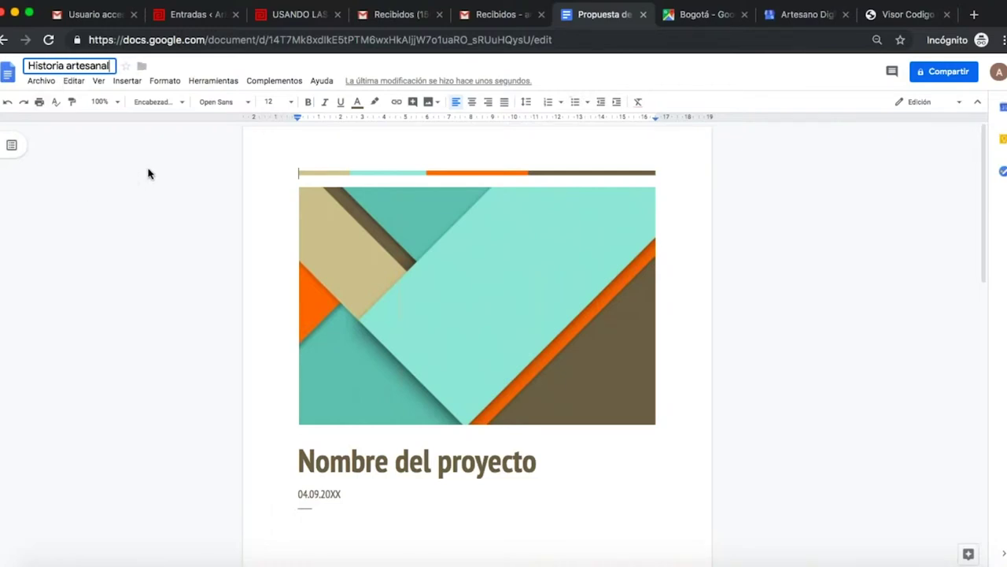
key(BackSpace)
key(BackSpace)
key(BackSpace)
key(BackSpace)
text(anias)
click(386, 292)
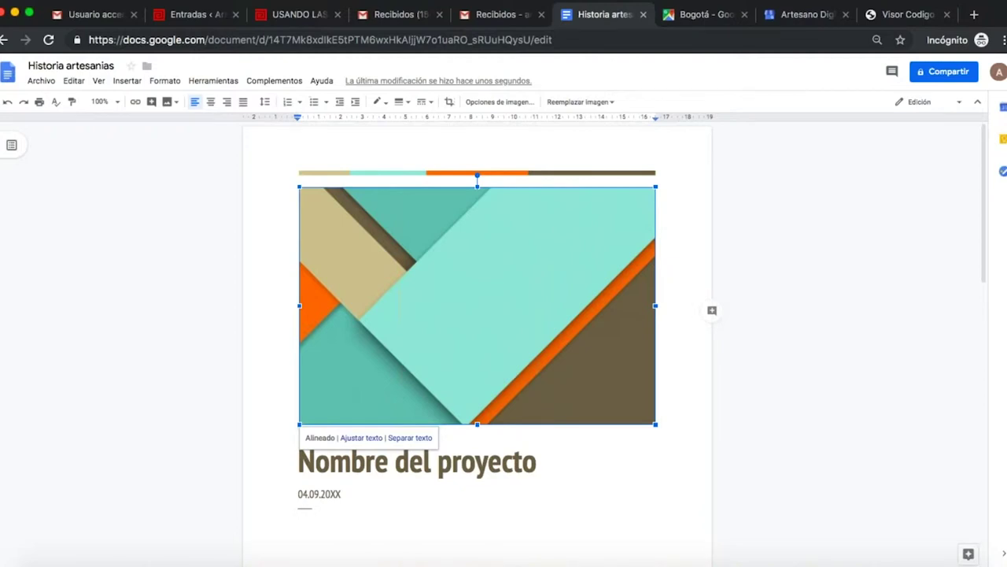
key(BackSpace)
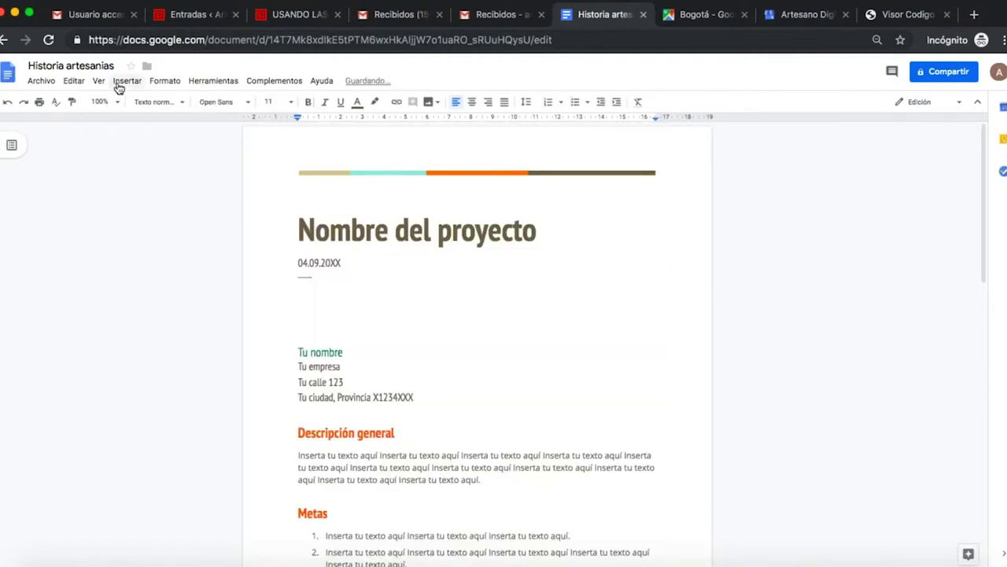
Insert the woven-bags photo from Escritorio > artesano digital 2019 > charla 2 > GOOGLE > Documento at the top.
click(118, 82)
mouse_move(135, 106)
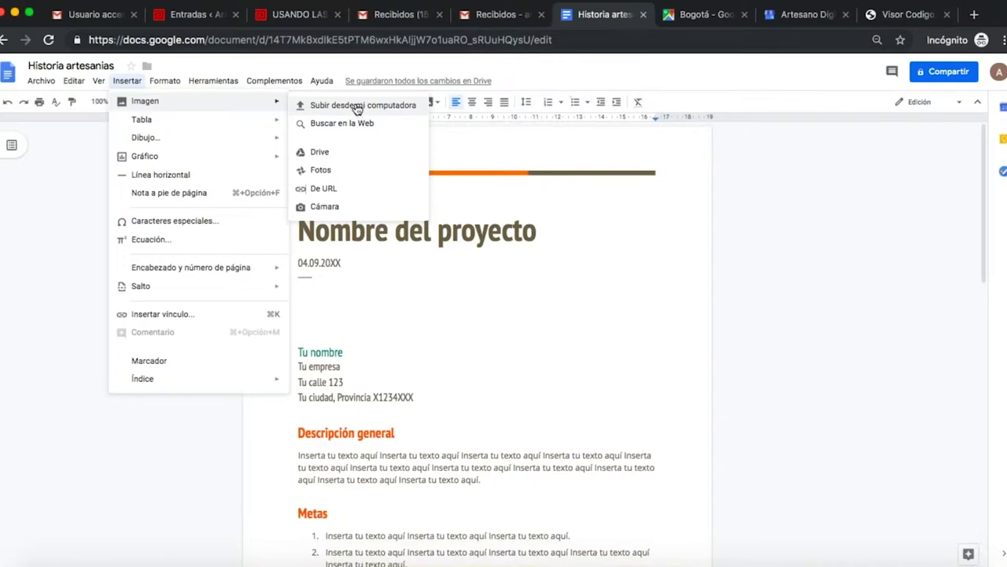
click(357, 106)
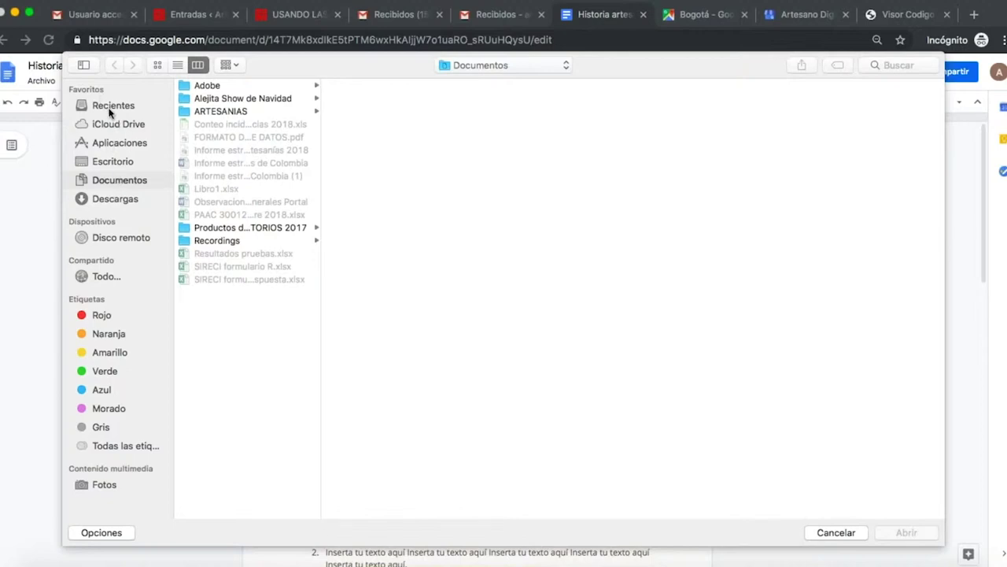
click(113, 161)
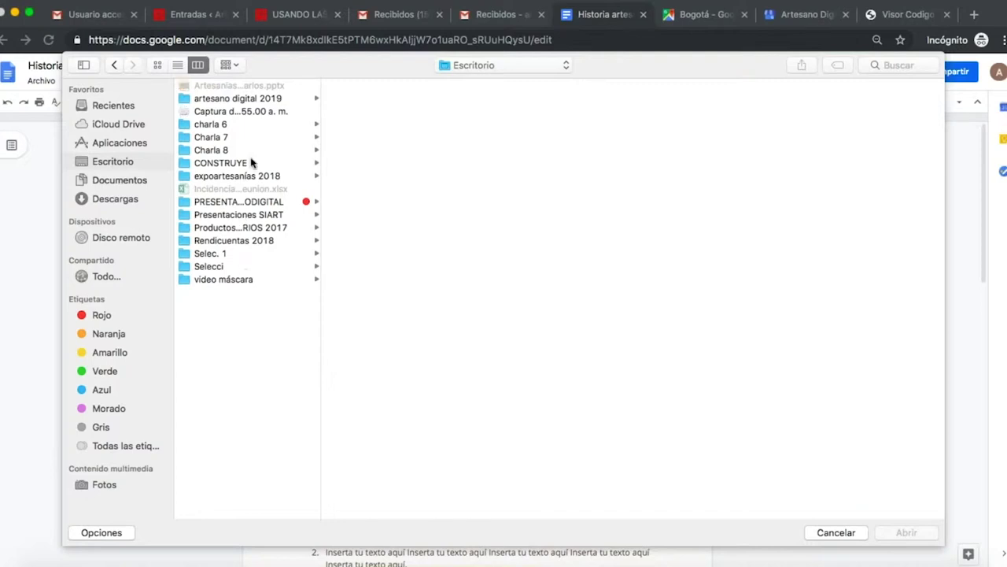
click(242, 101)
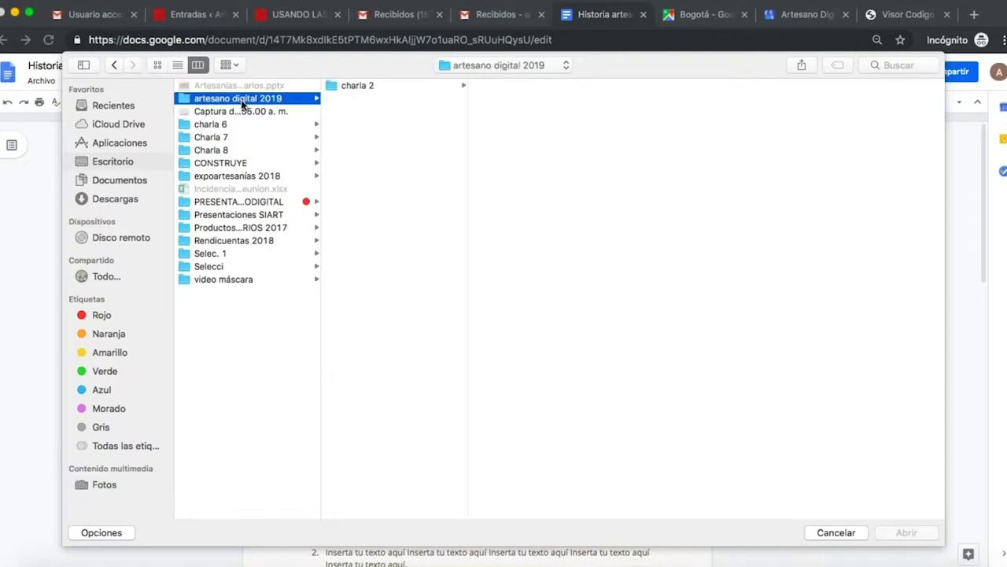
click(354, 85)
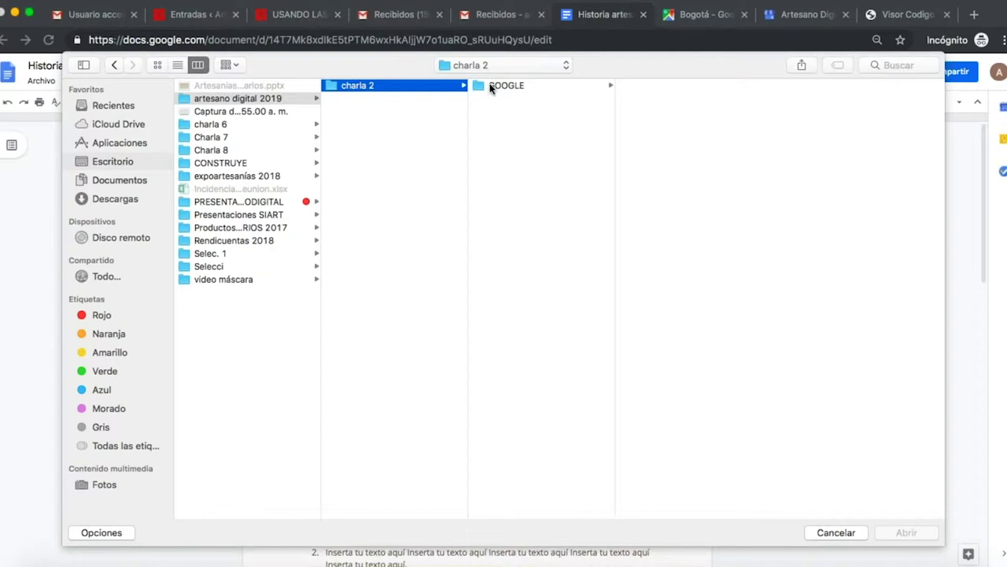
click(502, 89)
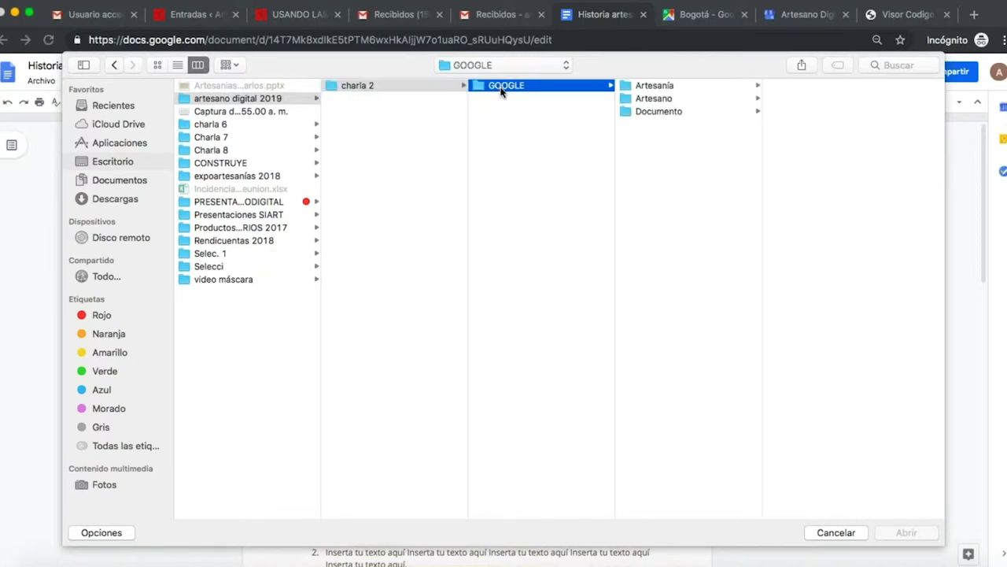
click(694, 111)
click(818, 87)
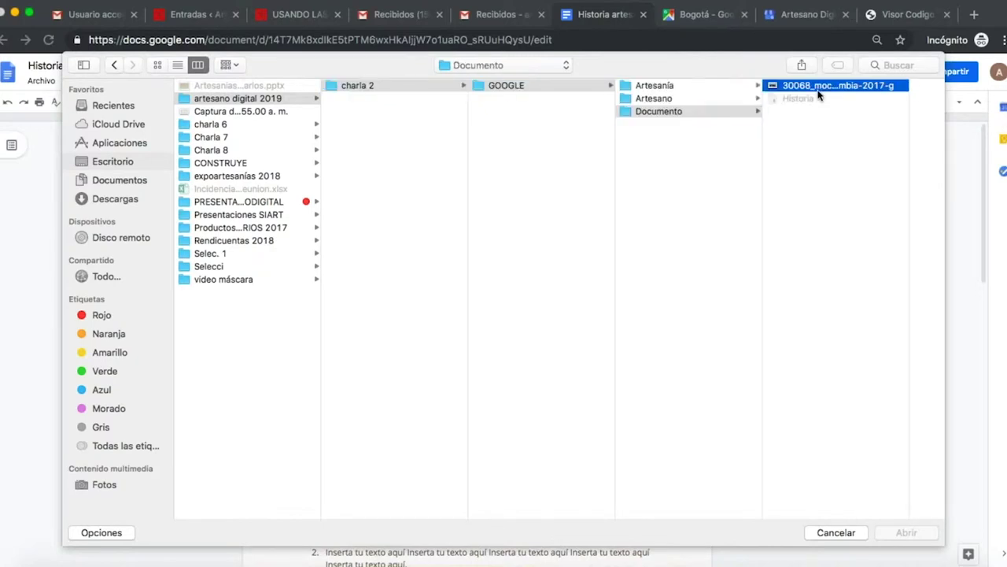
click(913, 533)
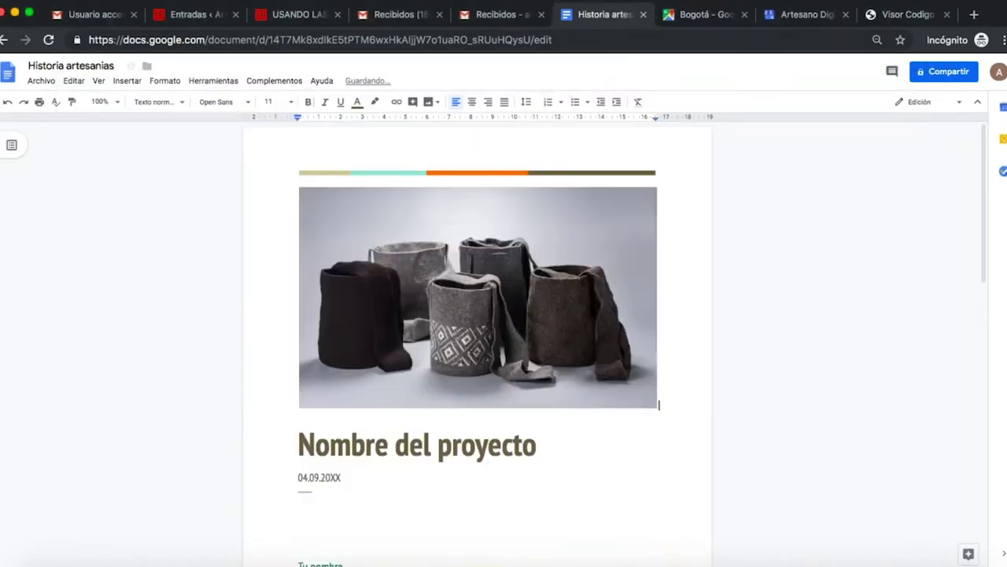
scroll(574, 383, down, 2)
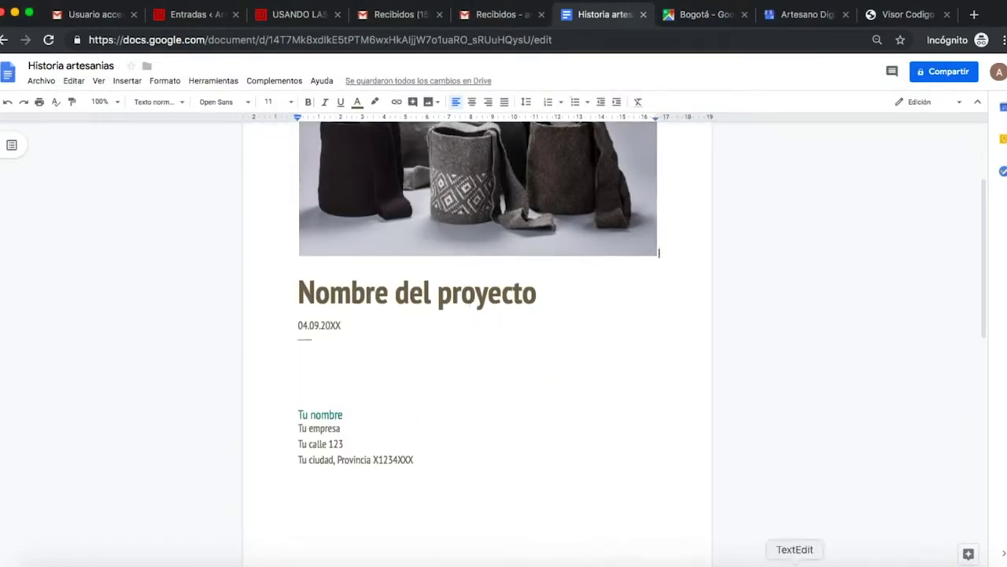
Paste the Mhuysqa quote and legend from the TextEdit note on a new line below the date.
click(795, 562)
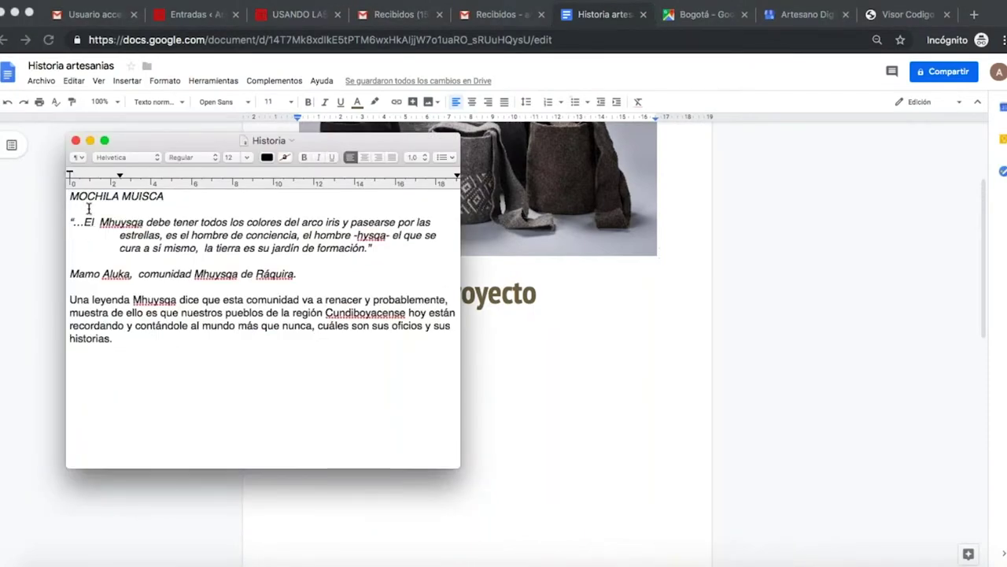
drag(69, 222, 178, 346)
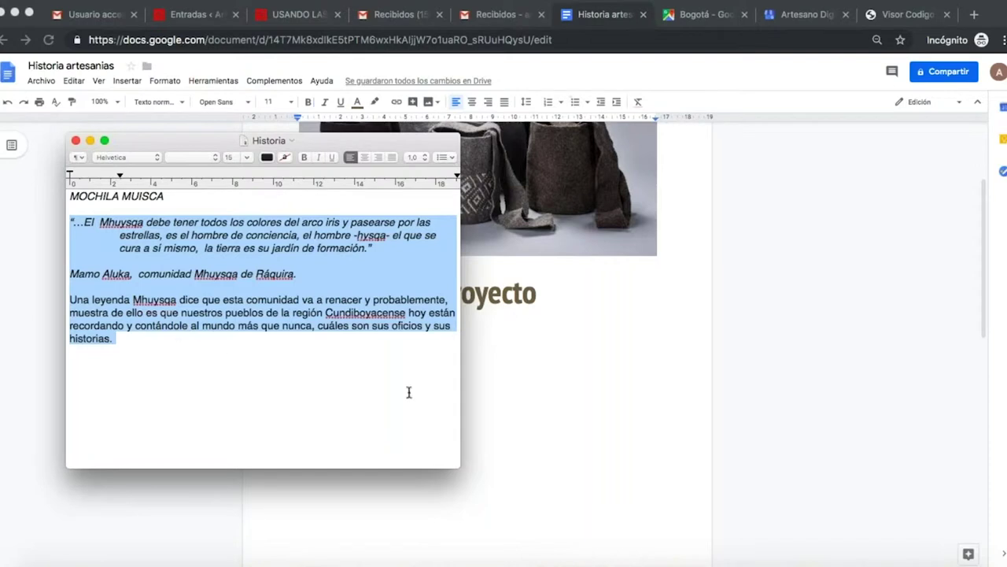
click(516, 399)
click(382, 362)
key(Return)
key(Return)
key(Return)
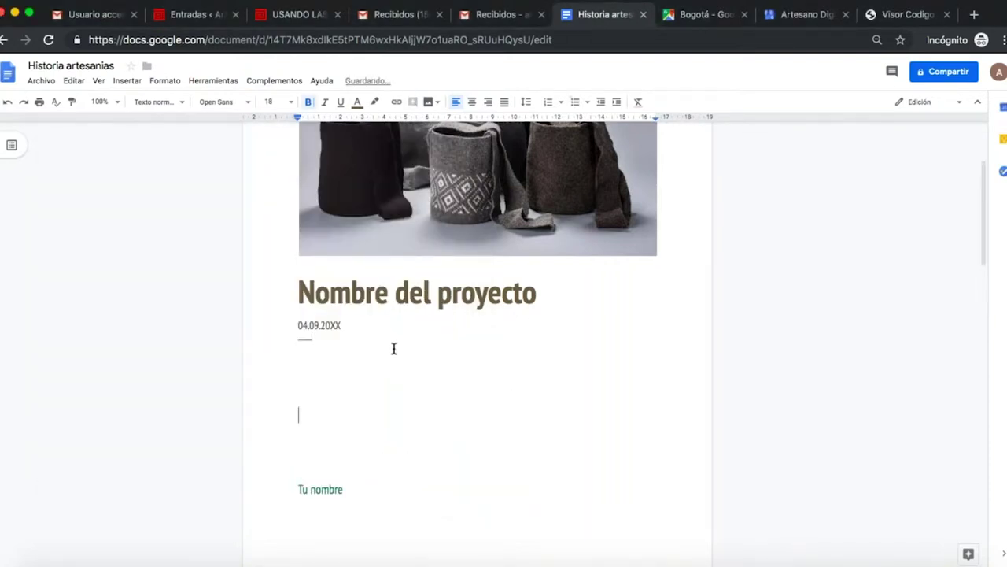
key(super+v)
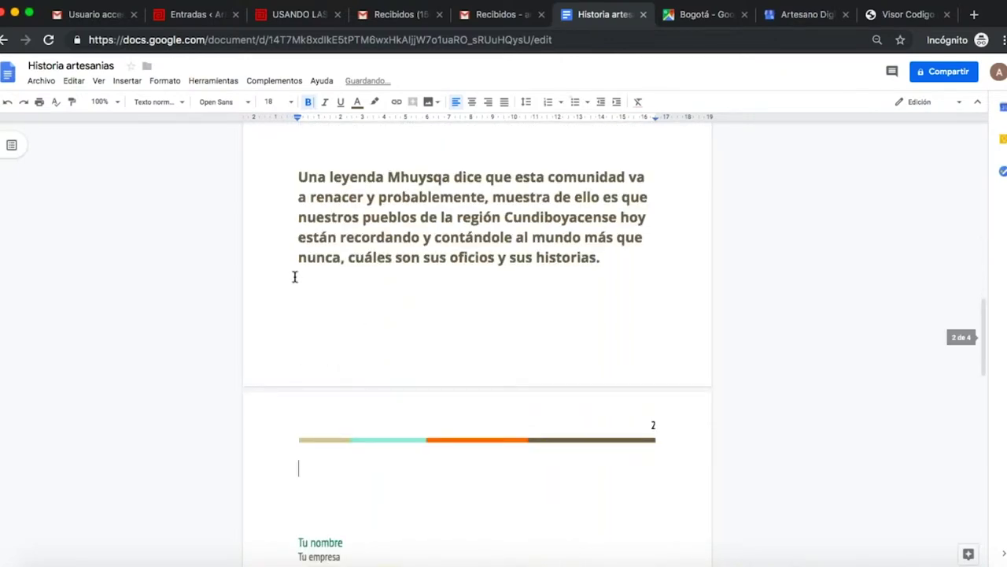
Scroll back up and select the 'Nombre del proyecto' heading.
scroll(292, 277, up, 3)
scroll(295, 276, up, 10)
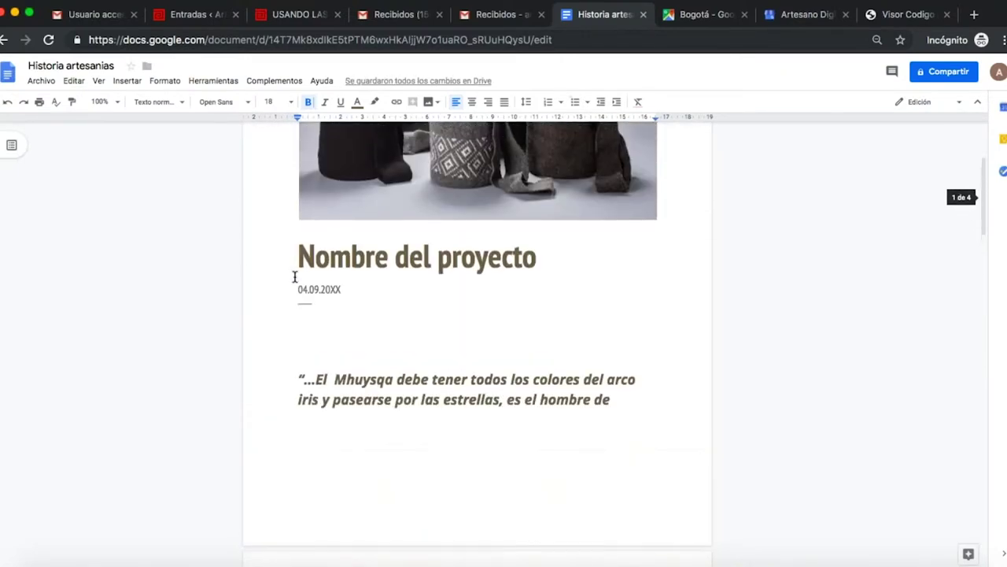
scroll(294, 276, up, 1)
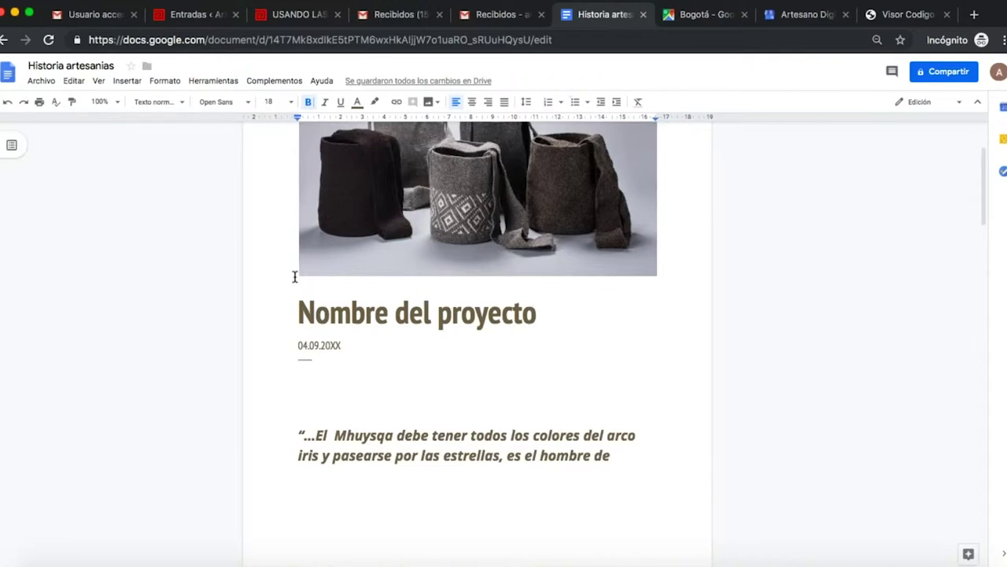
drag(300, 313, 535, 314)
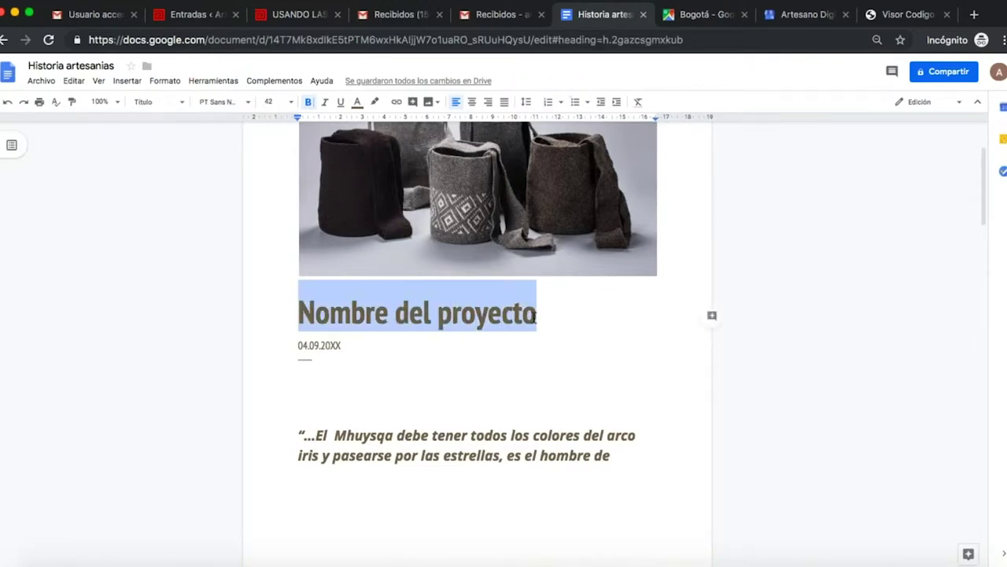
Replace the selected heading with 'Mochila Muisca' and center it.
text(Mochi)
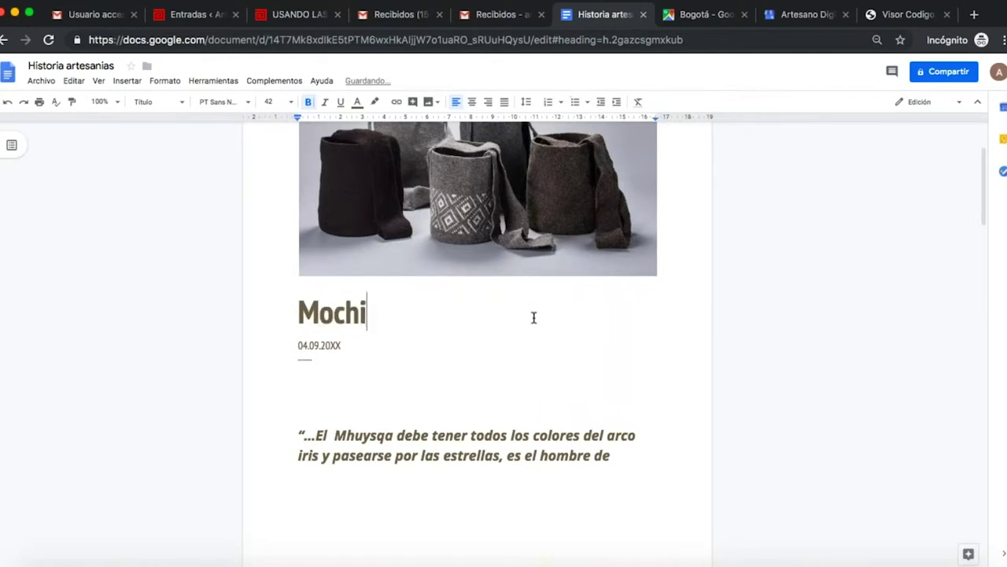
text(la )
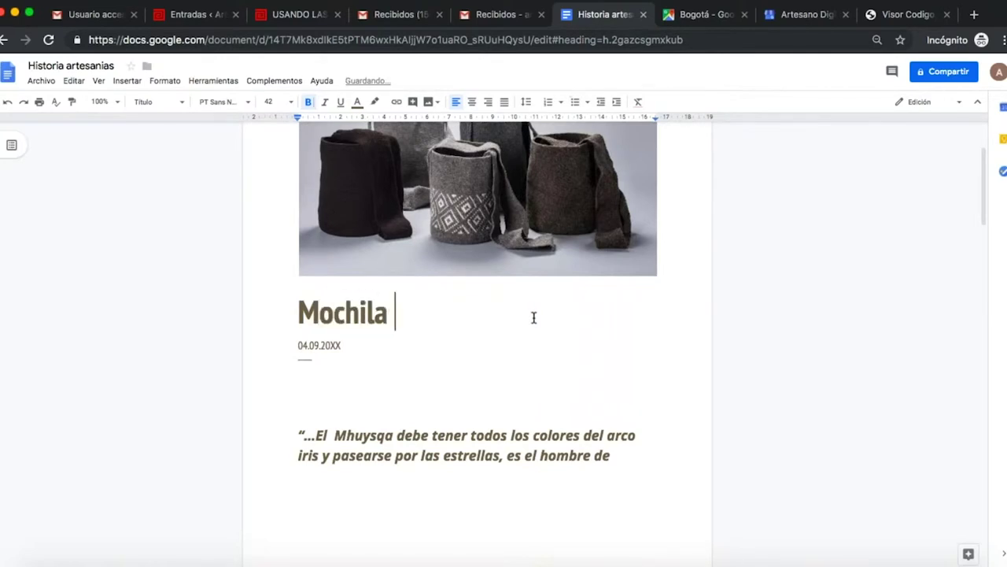
text(Muisca)
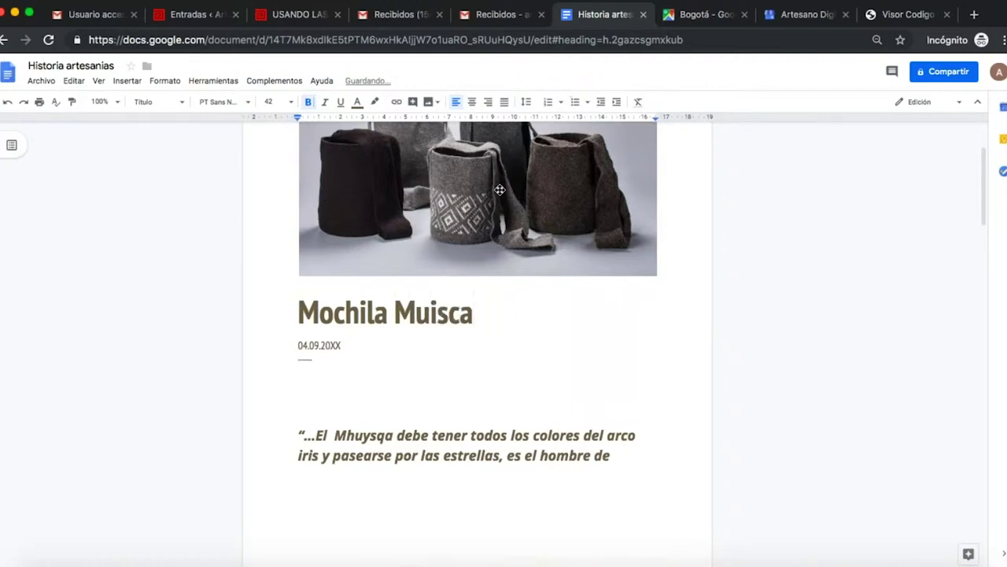
click(472, 112)
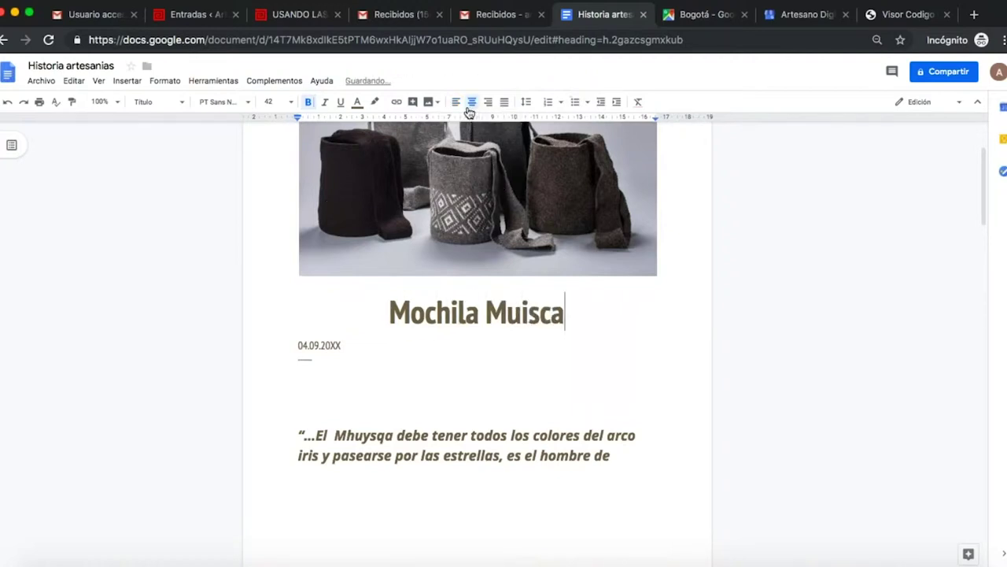
click(458, 110)
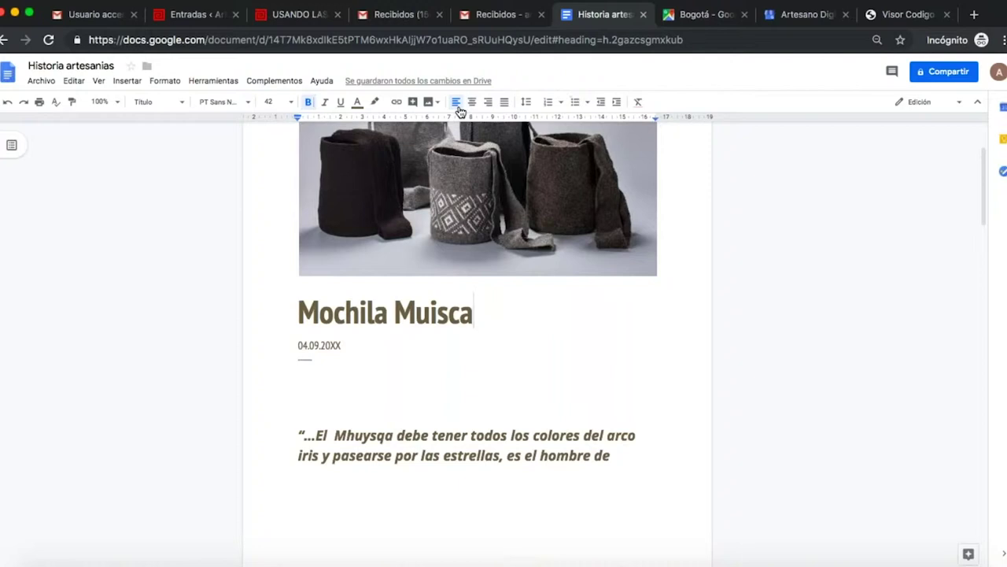
click(471, 101)
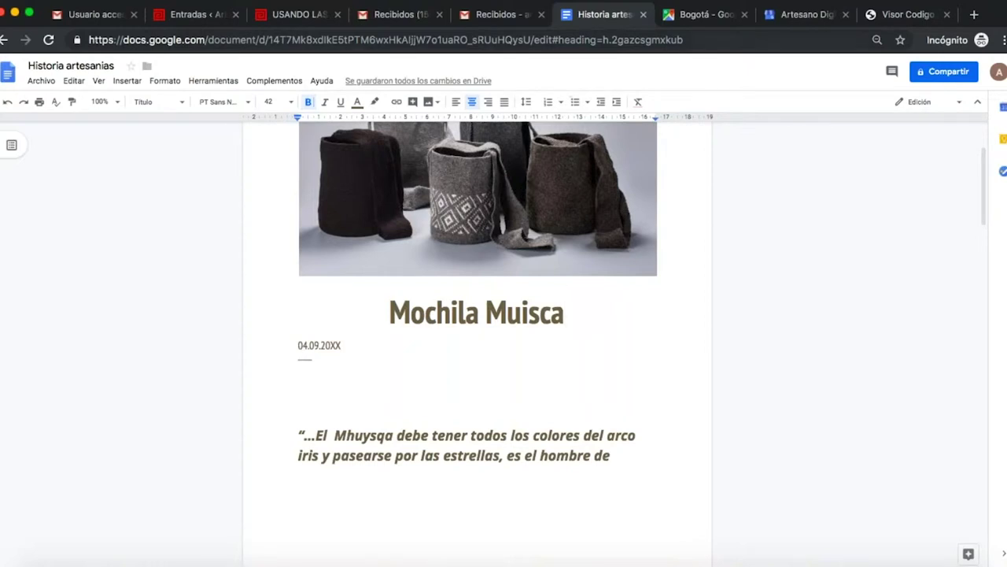
Open Google Drive from the Google apps menu in Gmail.
click(504, 14)
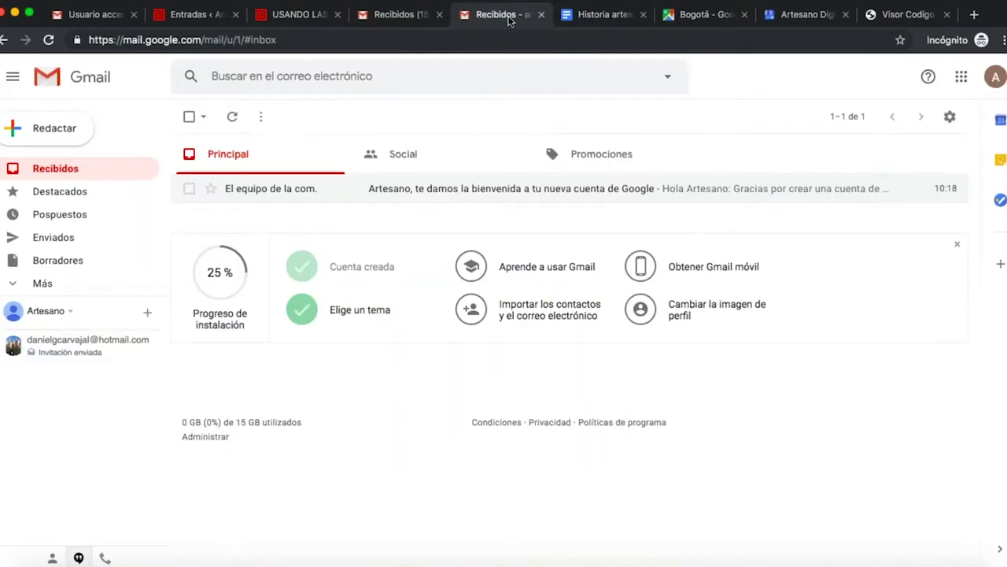
click(962, 76)
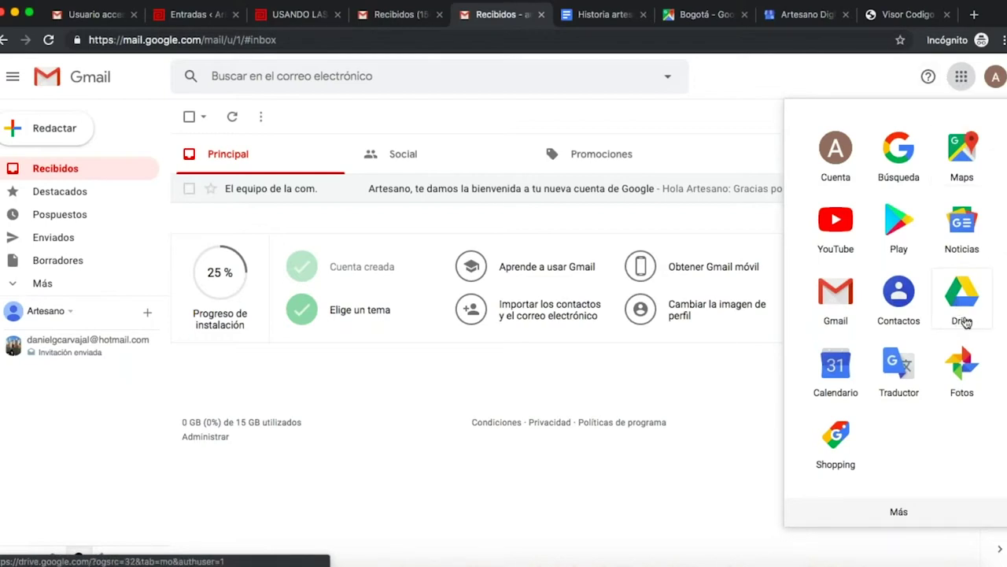
click(961, 299)
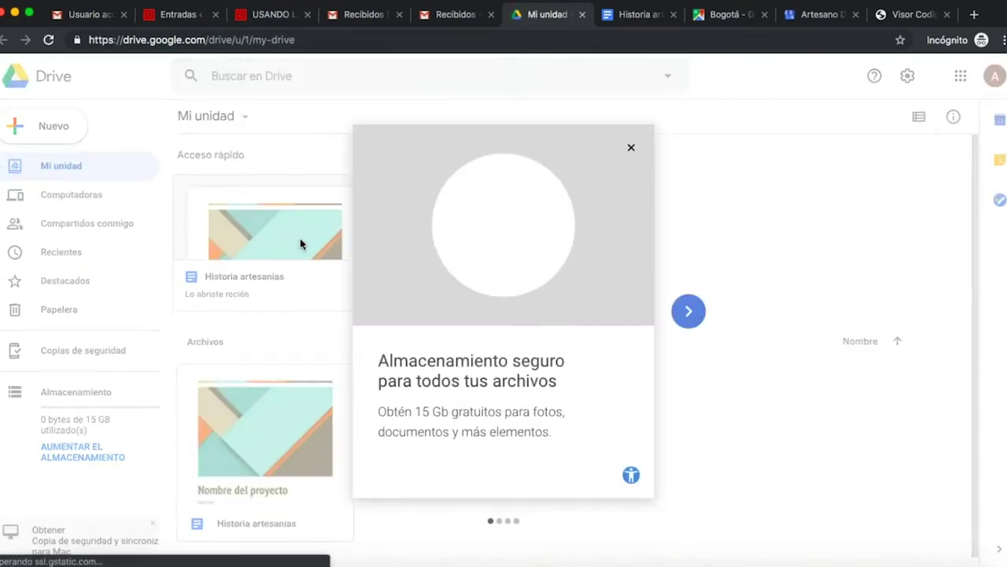
Close the 'Almacenamiento seguro' welcome message and switch to the artesaniasdecolombia.tv article.
click(631, 147)
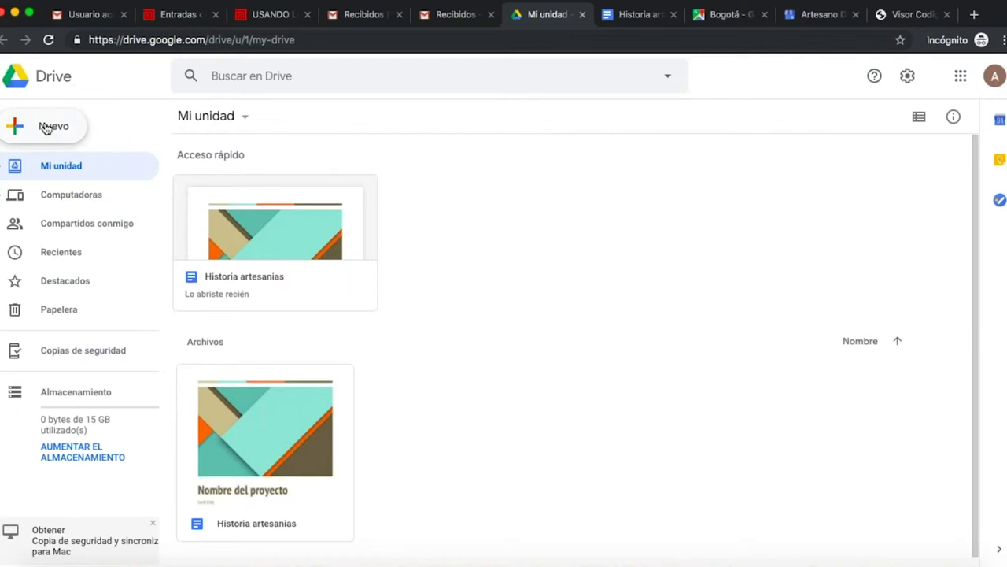
click(288, 16)
Browse the article, My Business and postal-code viewer tabs, then return to Mi unidad.
scroll(503, 354, down, 10)
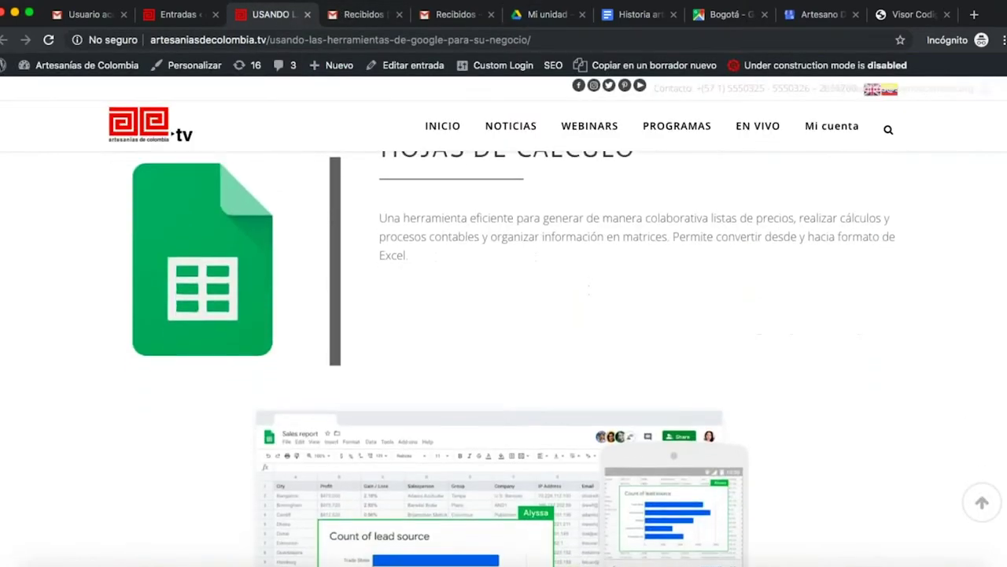
scroll(732, 122, down, 4)
scroll(732, 122, up, 1)
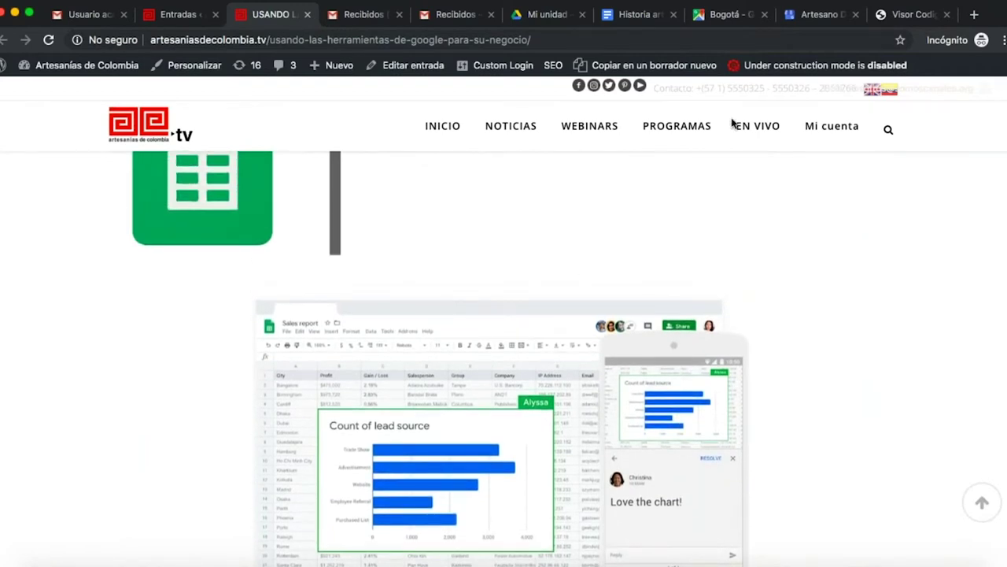
click(822, 15)
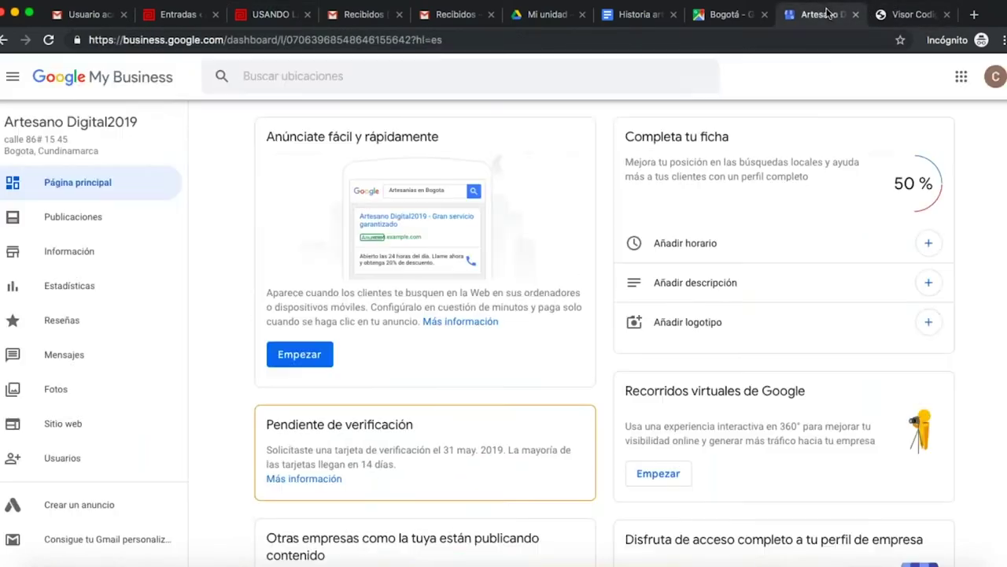
click(914, 17)
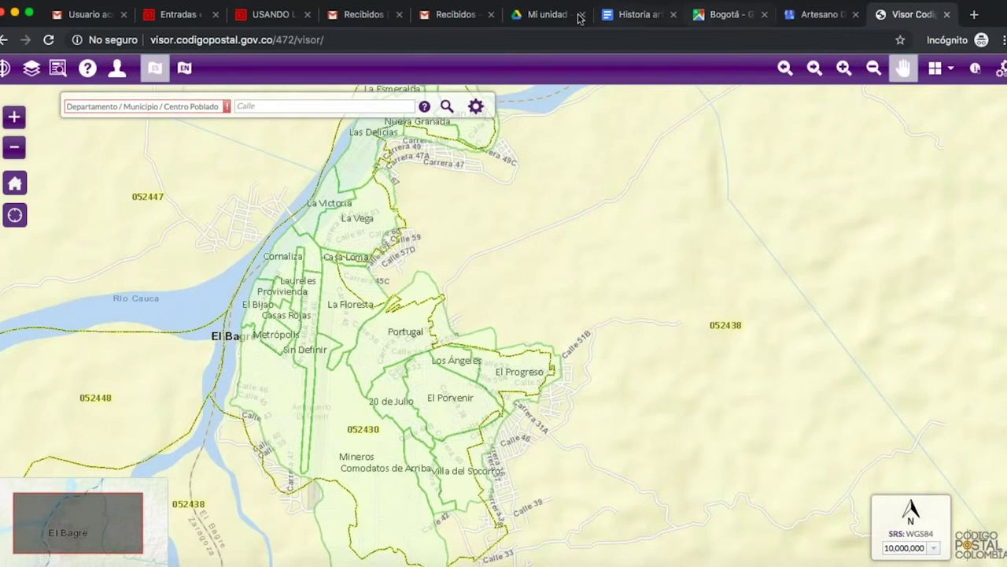
click(548, 17)
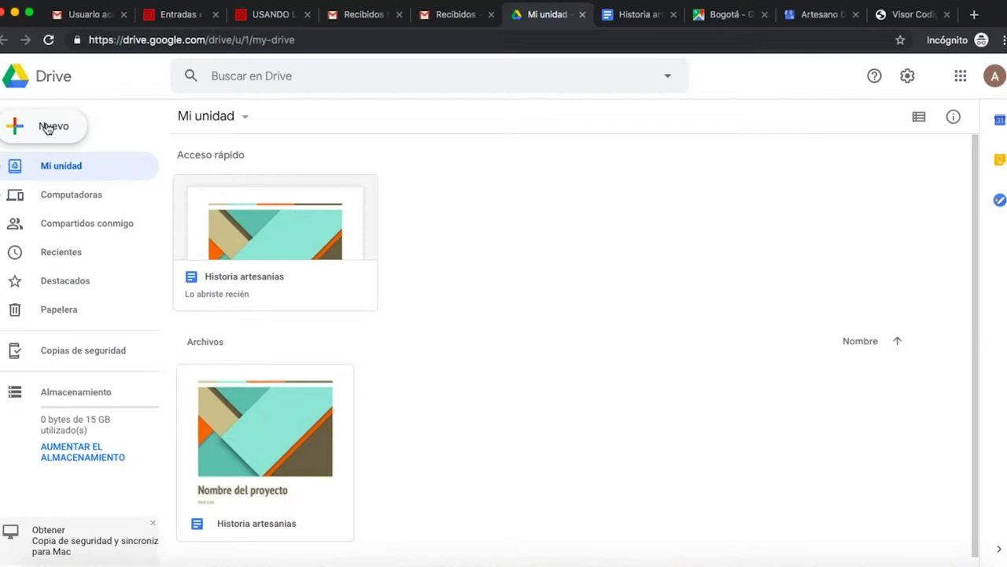
Create a new blank Google Sheets spreadsheet from Drive's Nuevo menu.
click(48, 128)
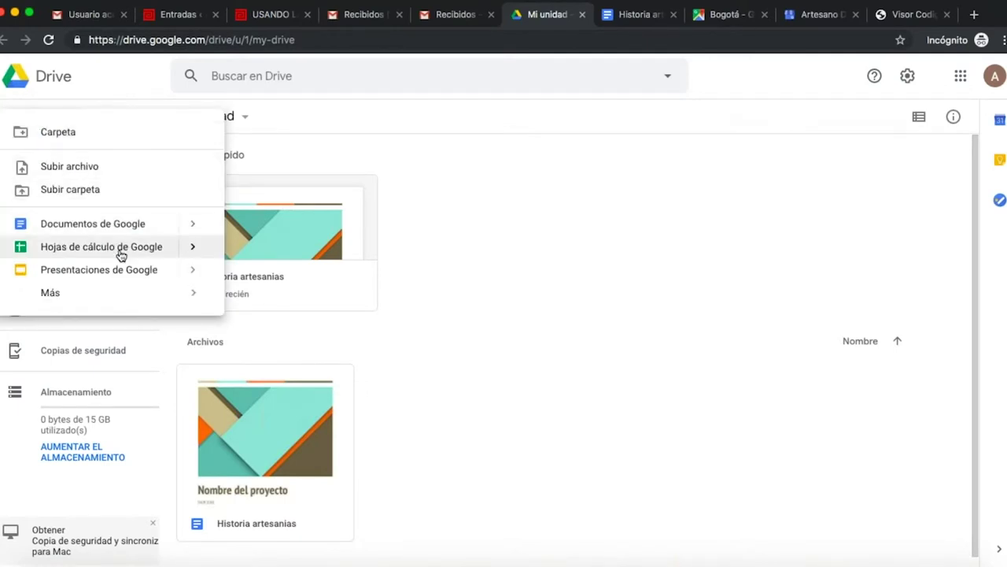
click(476, 137)
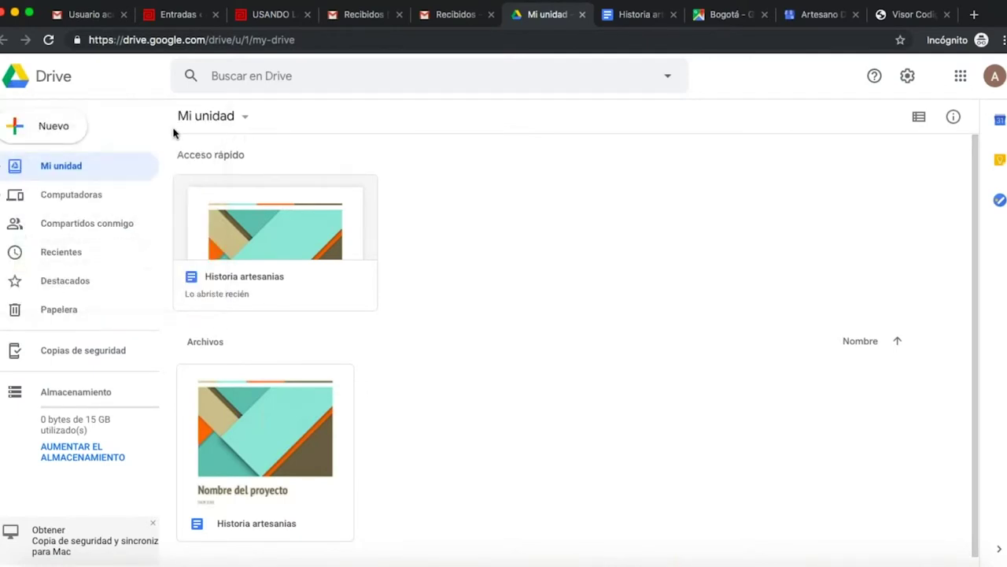
click(19, 137)
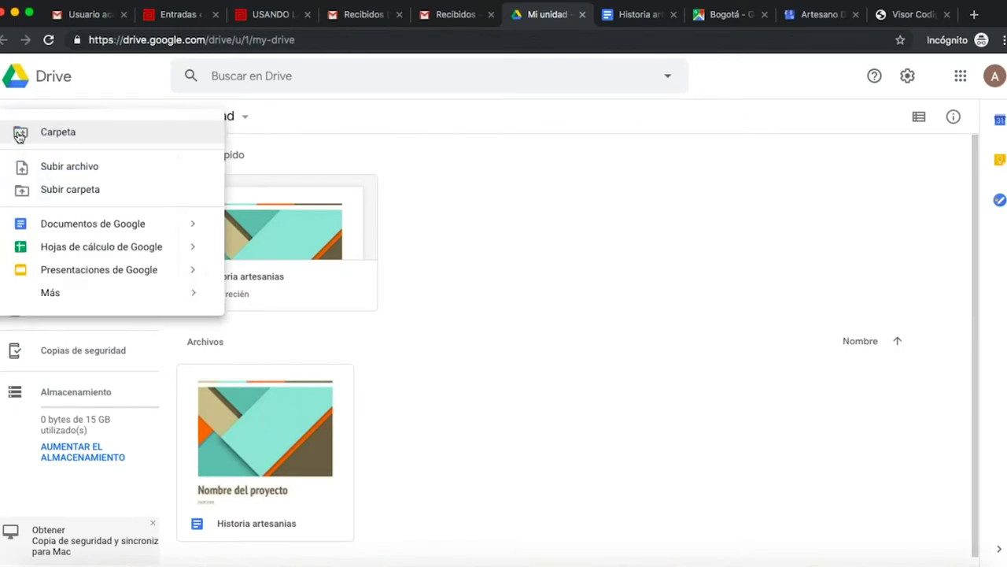
click(86, 248)
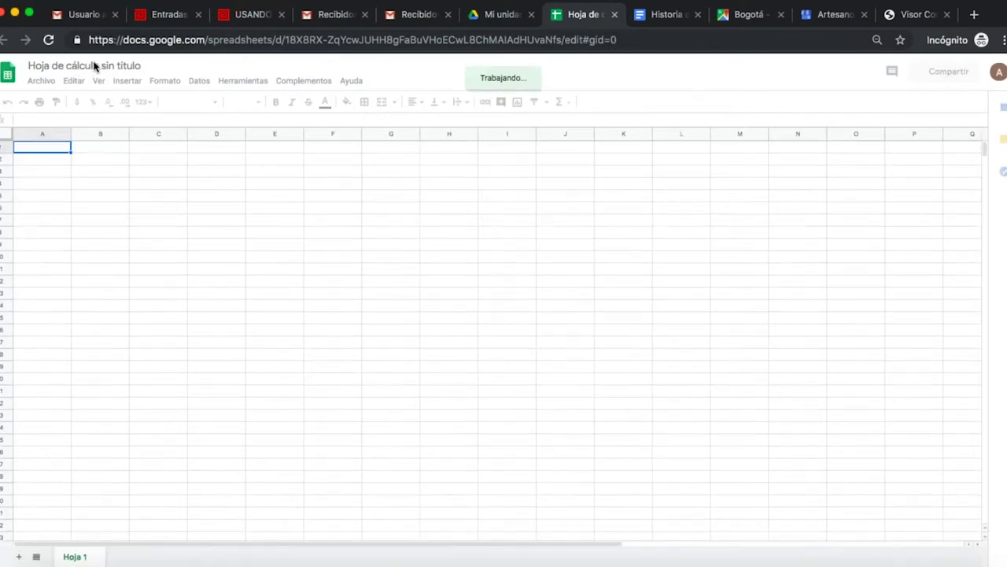
Rename the spreadsheet to 'Productos'.
click(95, 68)
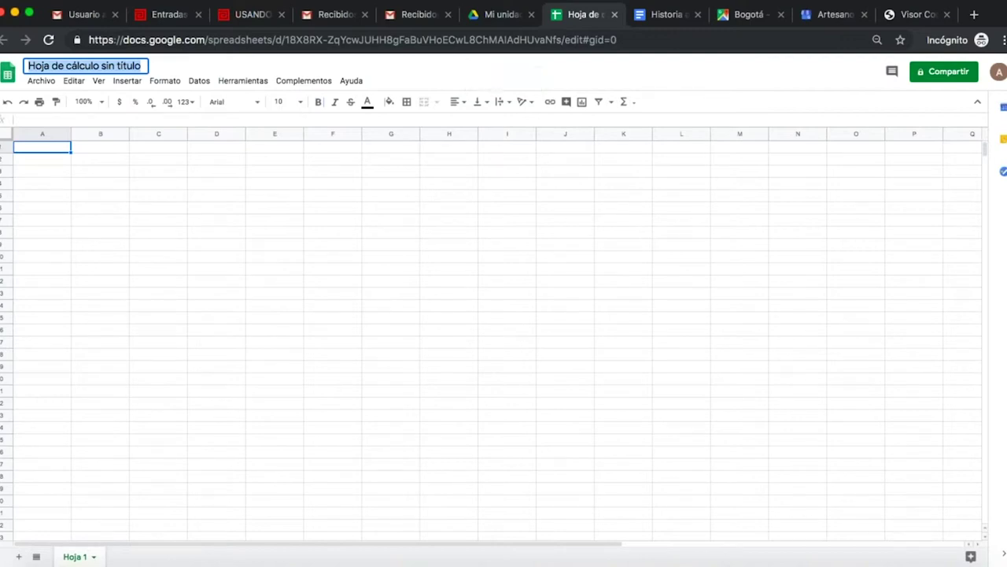
text(Productos)
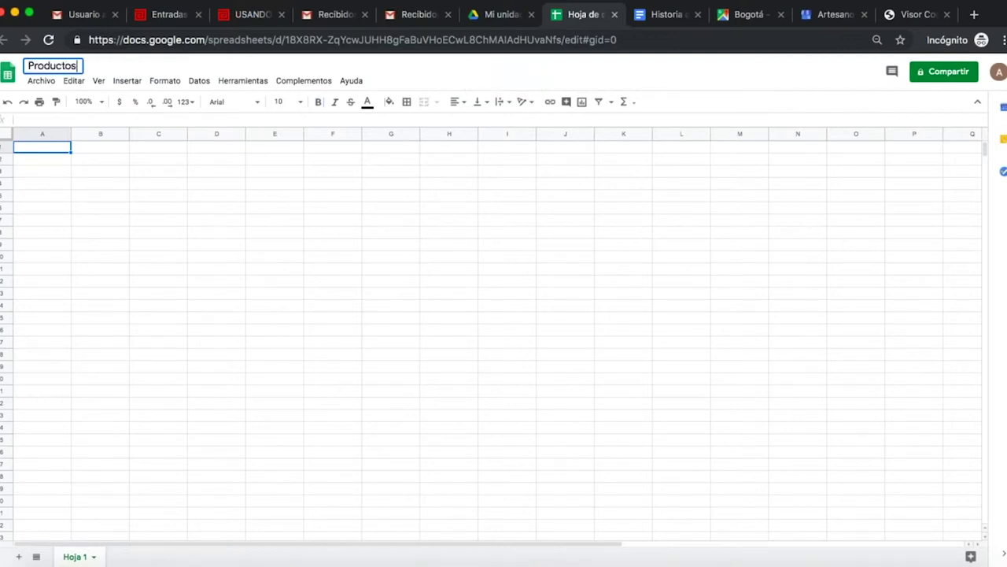
click(48, 149)
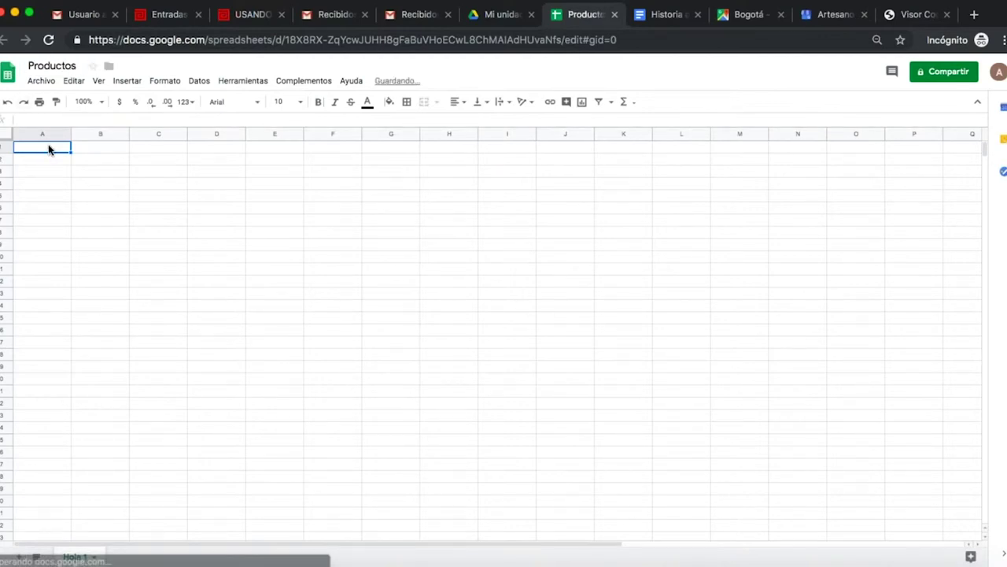
Enter headers Nombre, Precio, Cantidad, Especificaciones and traduccion de especificaciones in A1–E1.
text(Nombre)
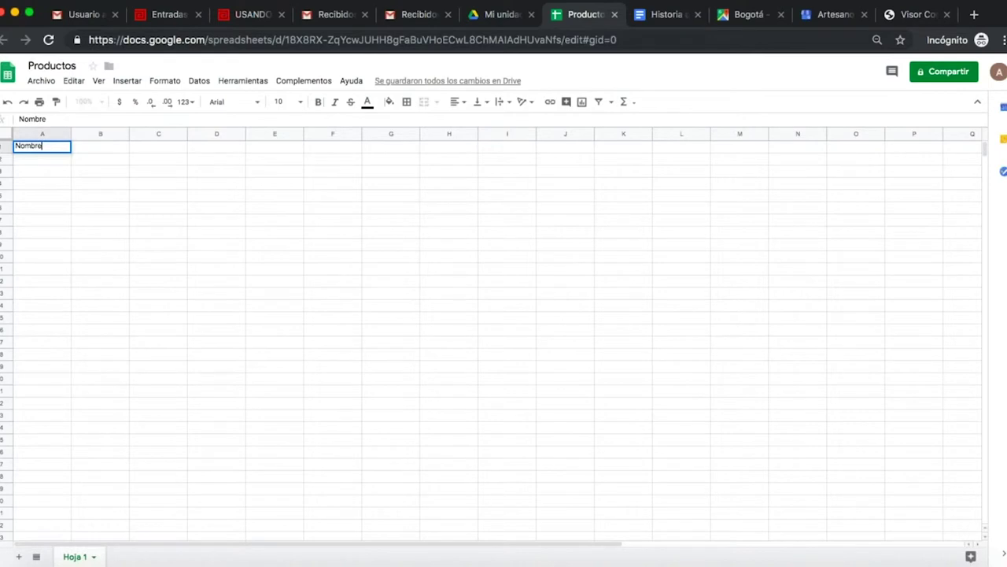
click(102, 150)
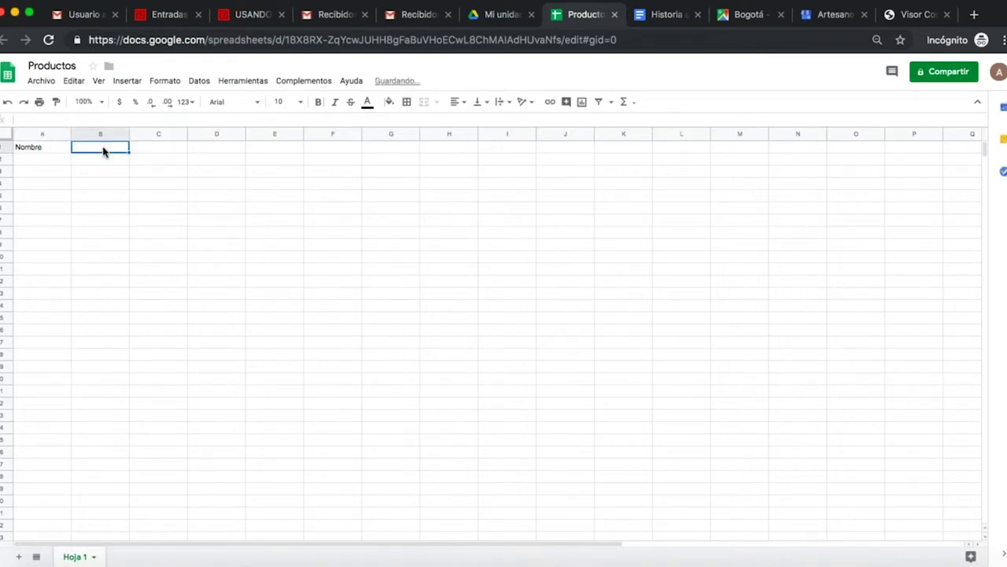
text(Precio)
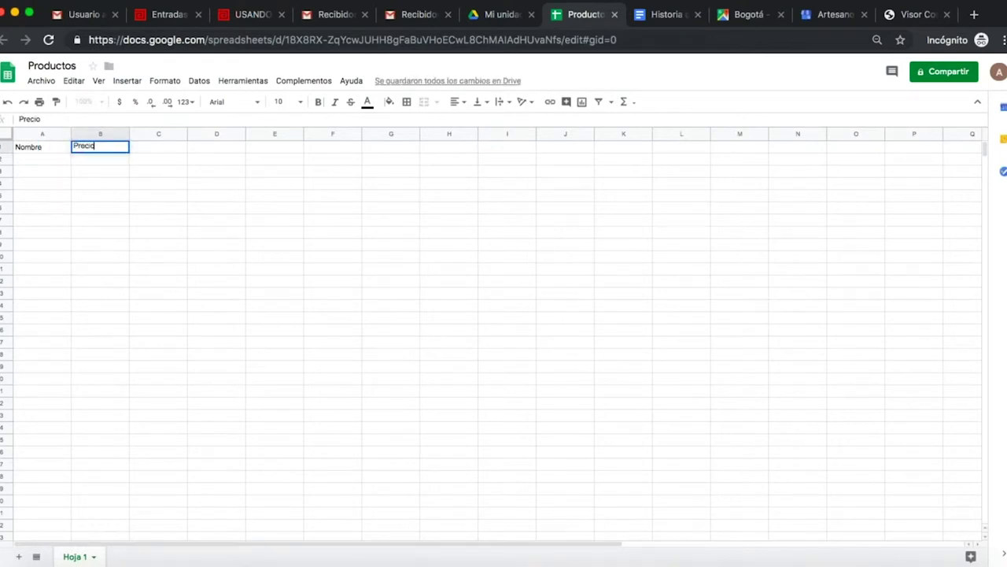
key(Tab)
text(Cantidad)
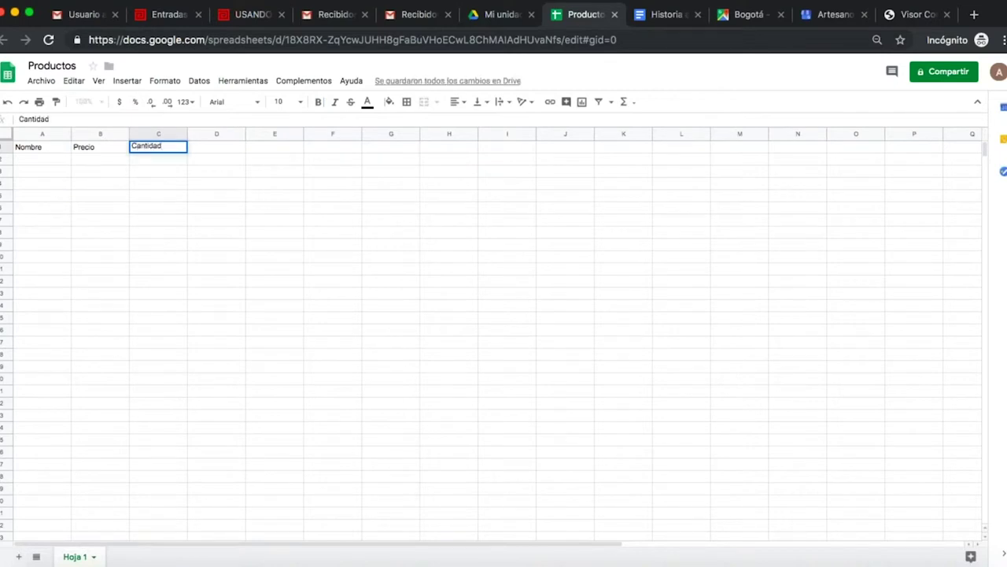
key(Tab)
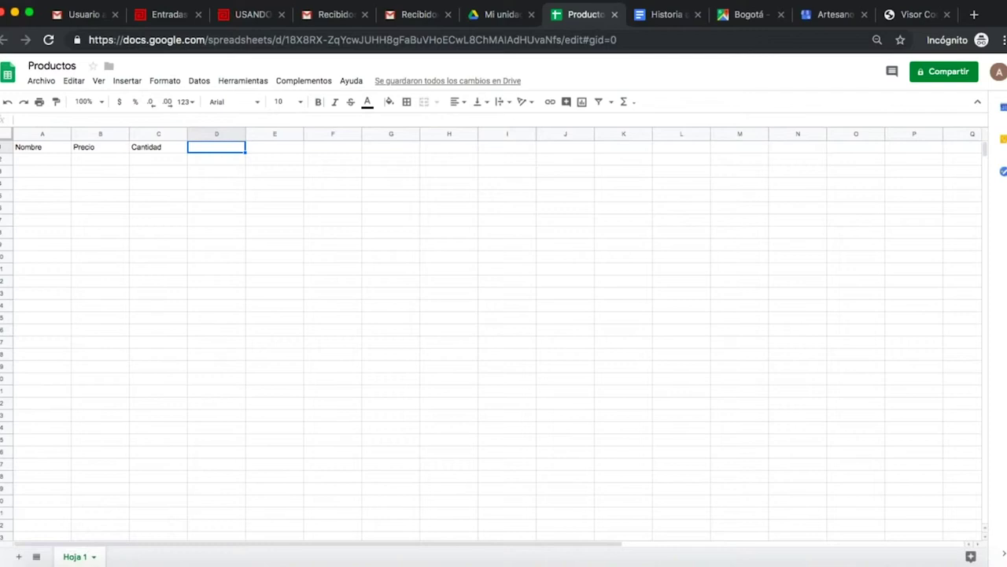
text(Especificaciones)
key(Tab)
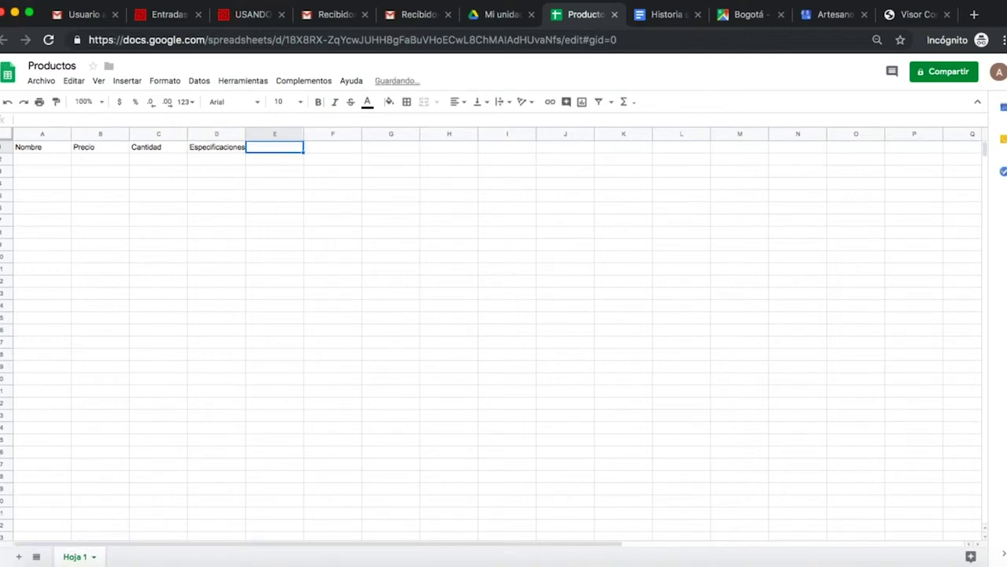
text(traduccion de)
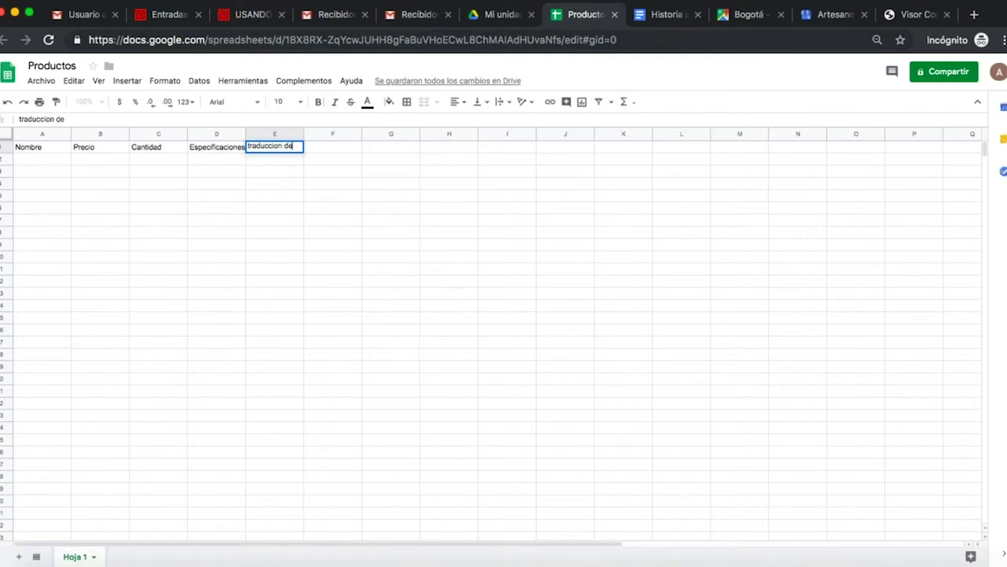
text( especificaciones)
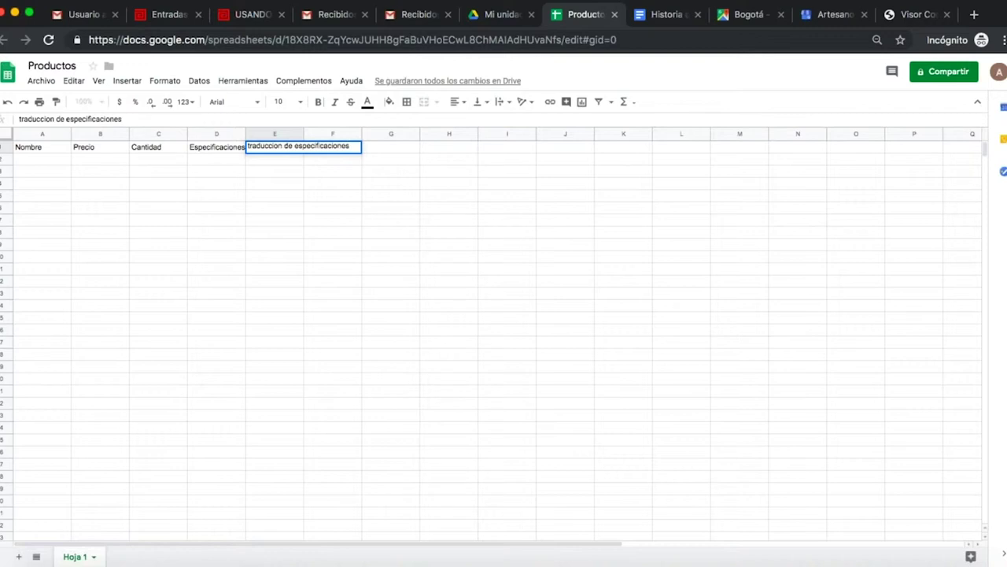
key(Return)
Widen column D to fit Especificaciones and select column E for widening.
key(Left)
key(Up)
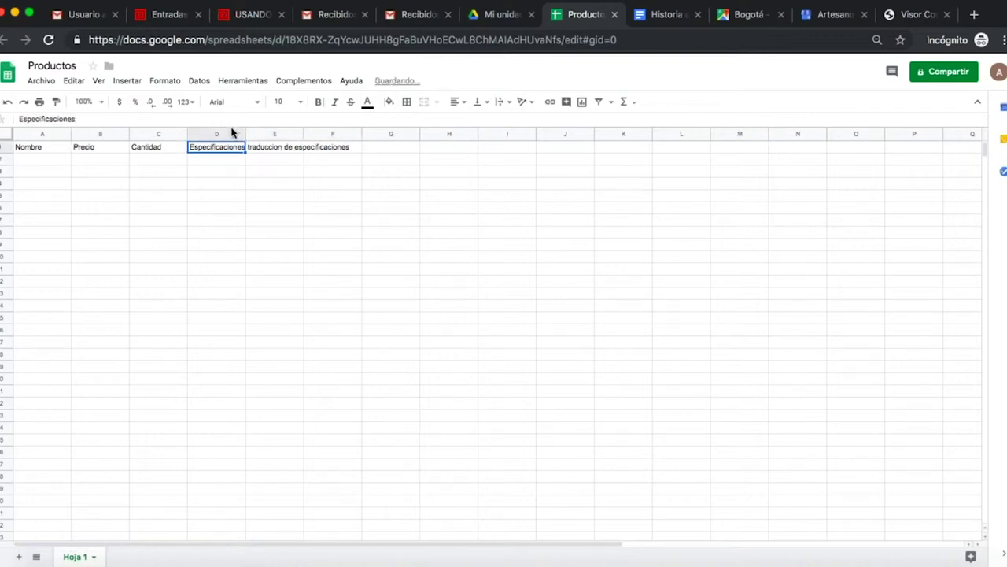
drag(244, 135, 380, 135)
click(313, 134)
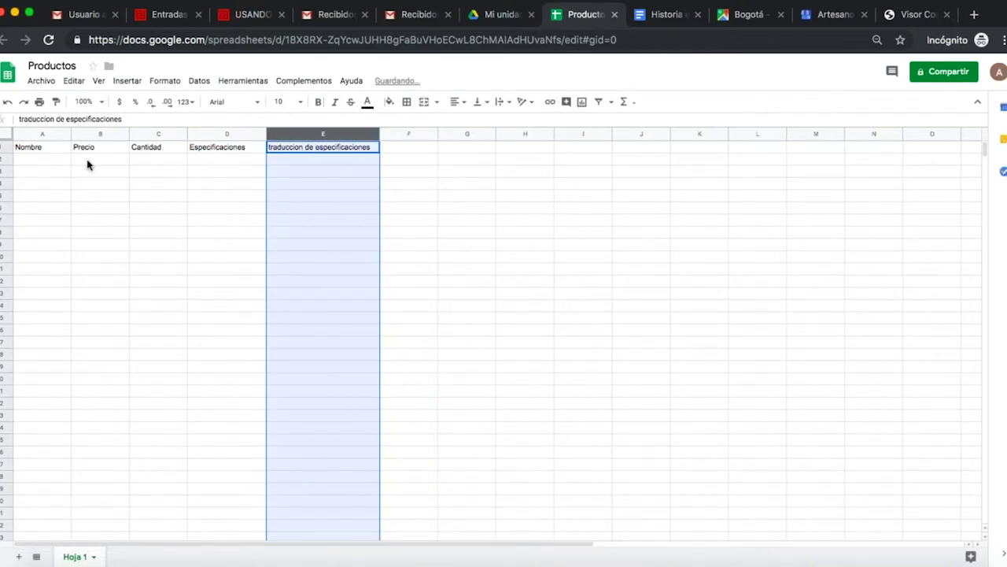
Enter the product names 'Mochula Muisca' and 'Mochila muisca Café' in A2 and A3.
click(54, 161)
text(N)
key(BackSpace)
text(M)
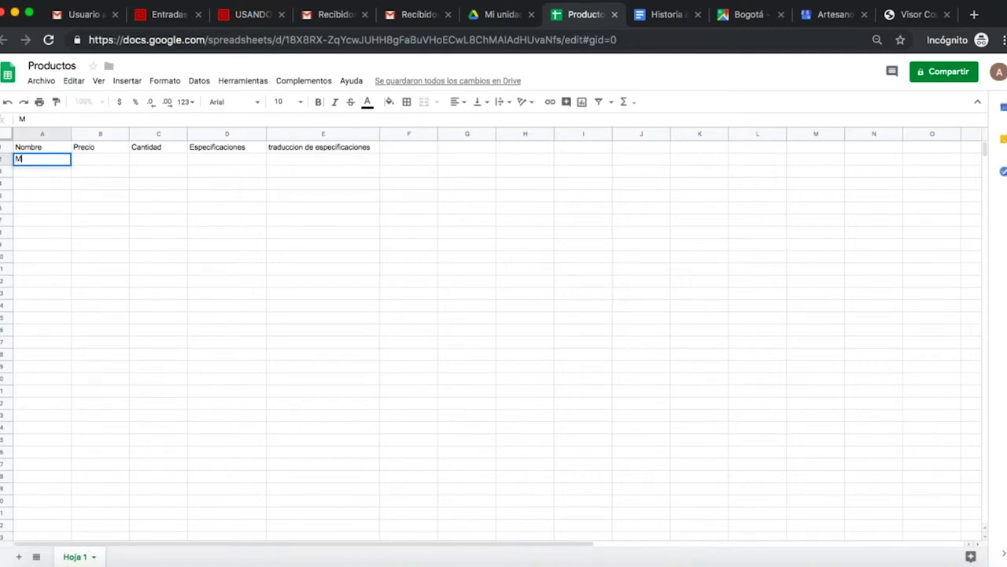
text(ochula Muisca)
click(102, 163)
click(45, 171)
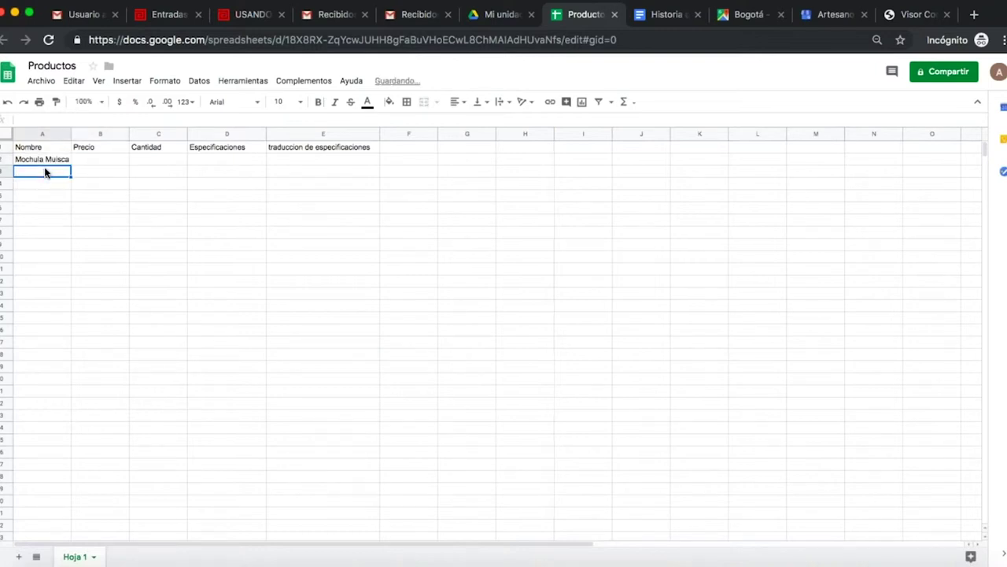
text(Mochil)
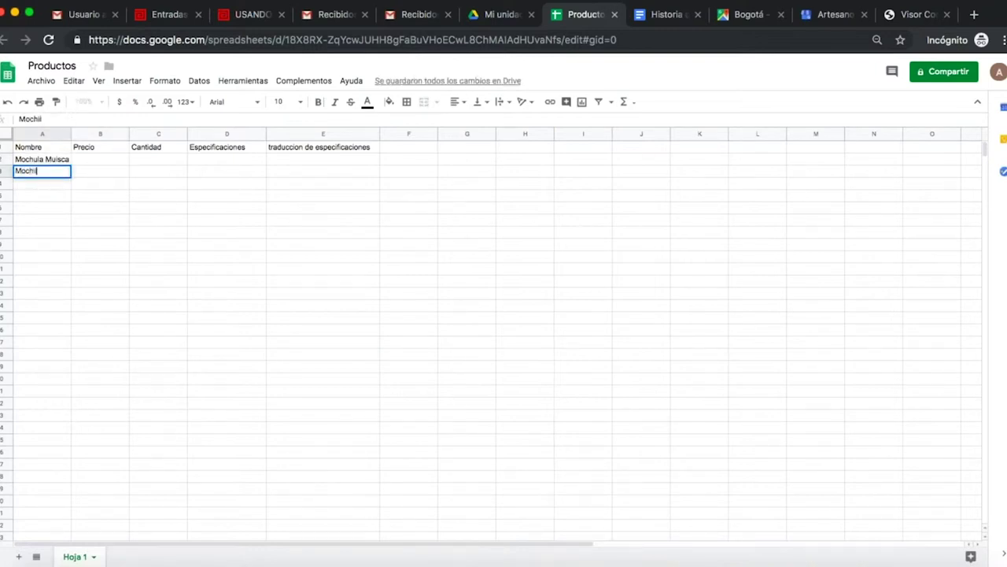
text(a muisca Café)
click(101, 159)
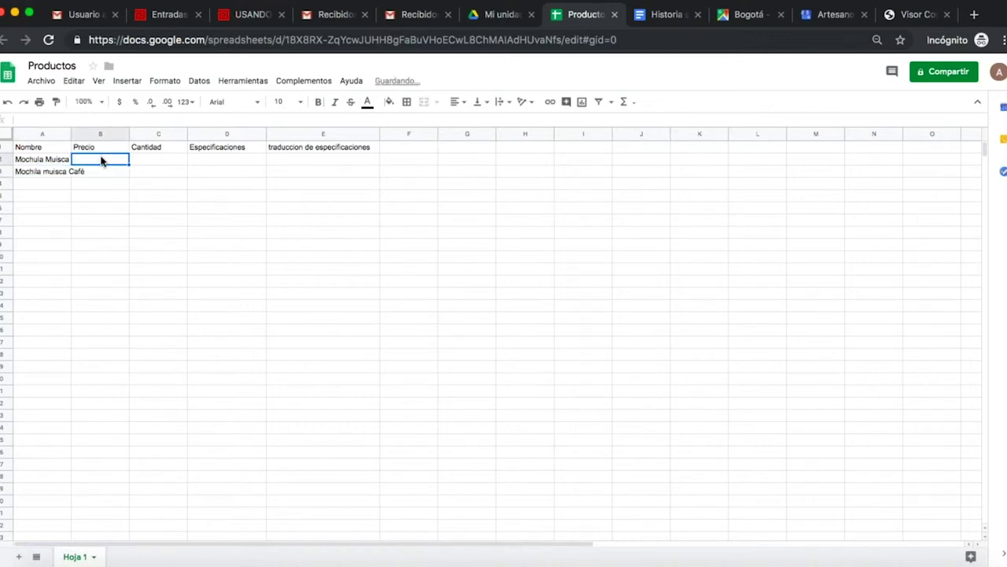
Enter prices 230000 and 240000 in B2:B3 and quantity 1 in C2:C3.
text(230)
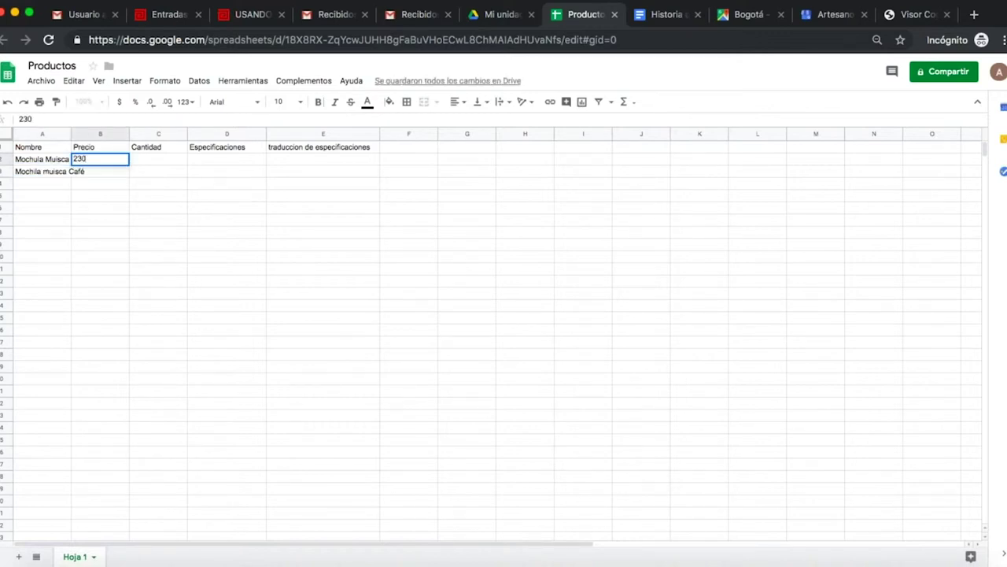
text(000)
key(Return)
text(240000)
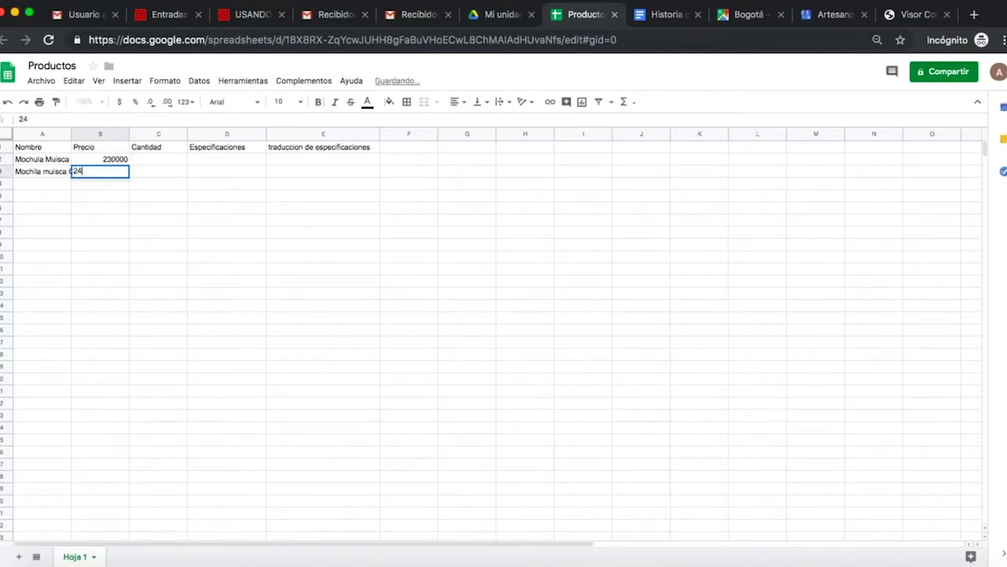
click(165, 151)
click(170, 164)
text(1)
key(Return)
text(1)
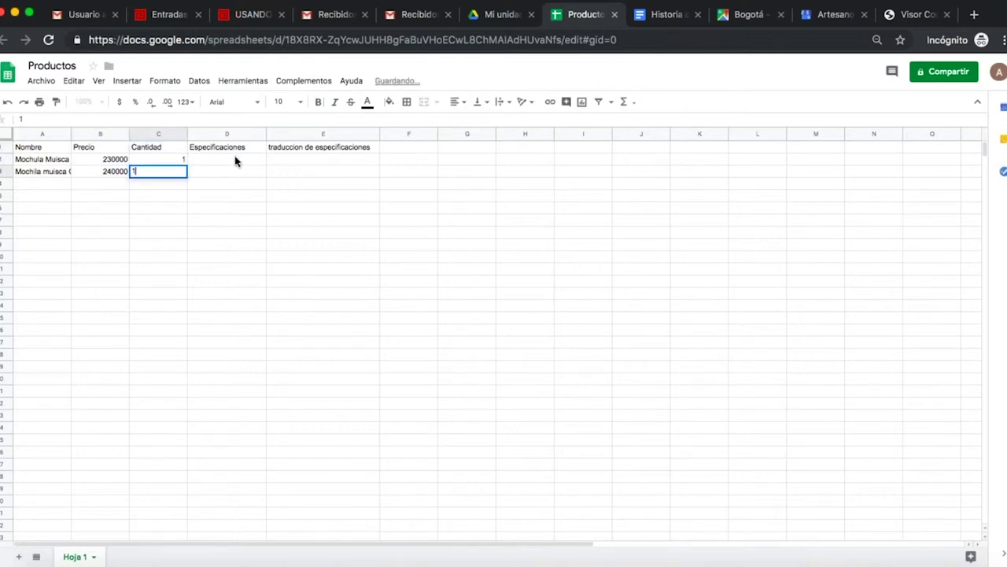
click(234, 160)
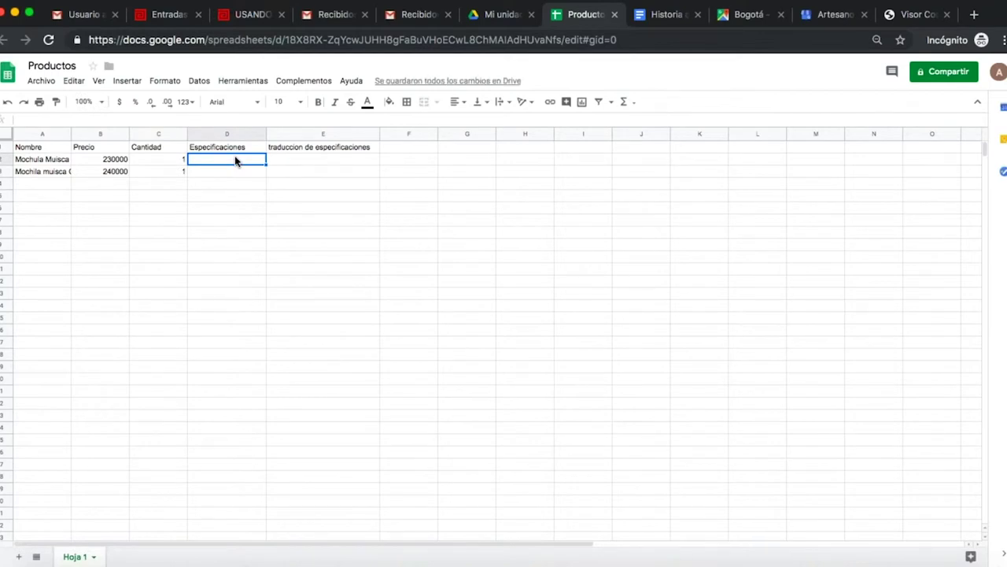
Add the dimension specifications in D2 and D3: 30 x 40 cm and 20 x 30 cm.
text(Mochila )
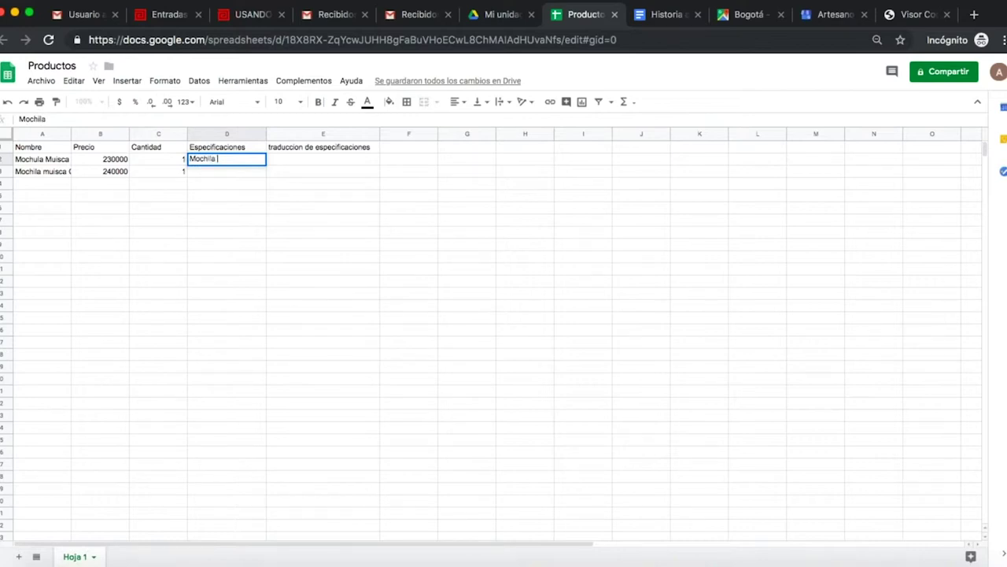
text(muisca de dim)
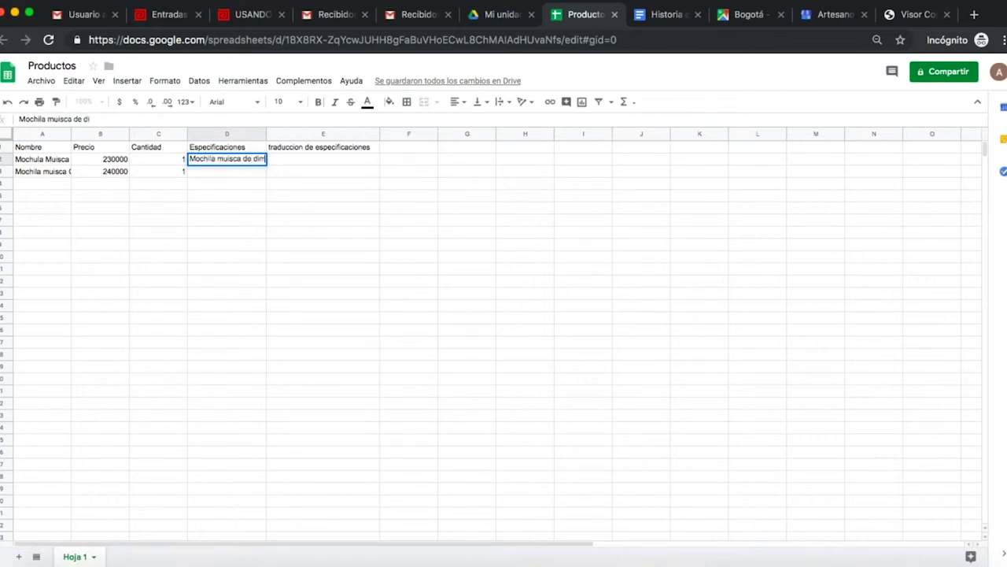
text(enciones )
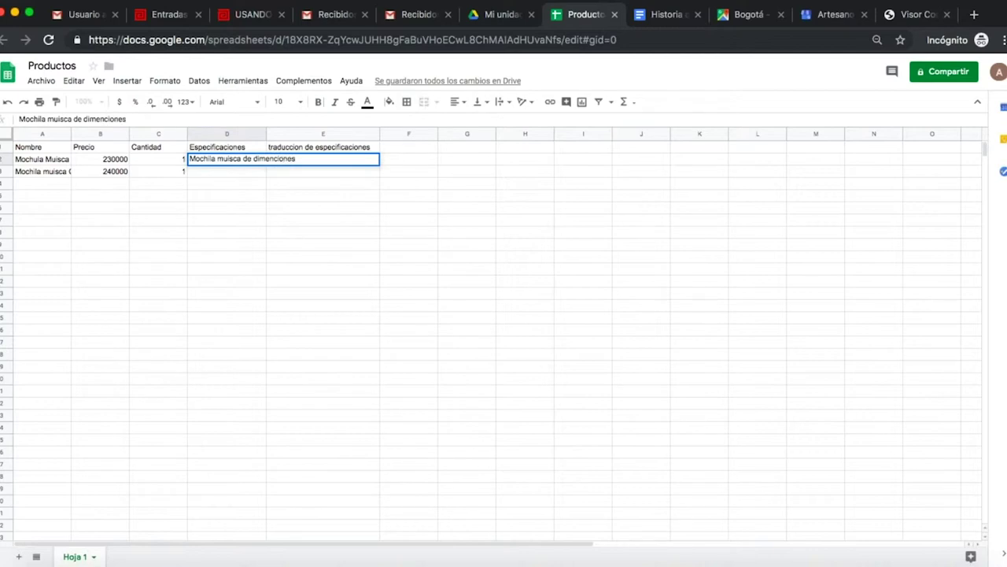
text(30 x 40 cm)
click(234, 169)
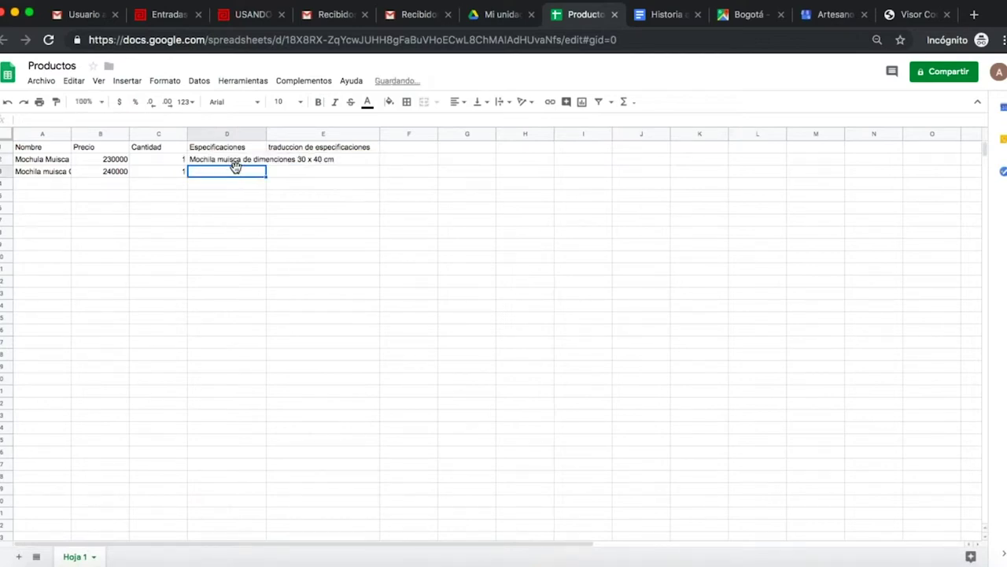
text(mochila)
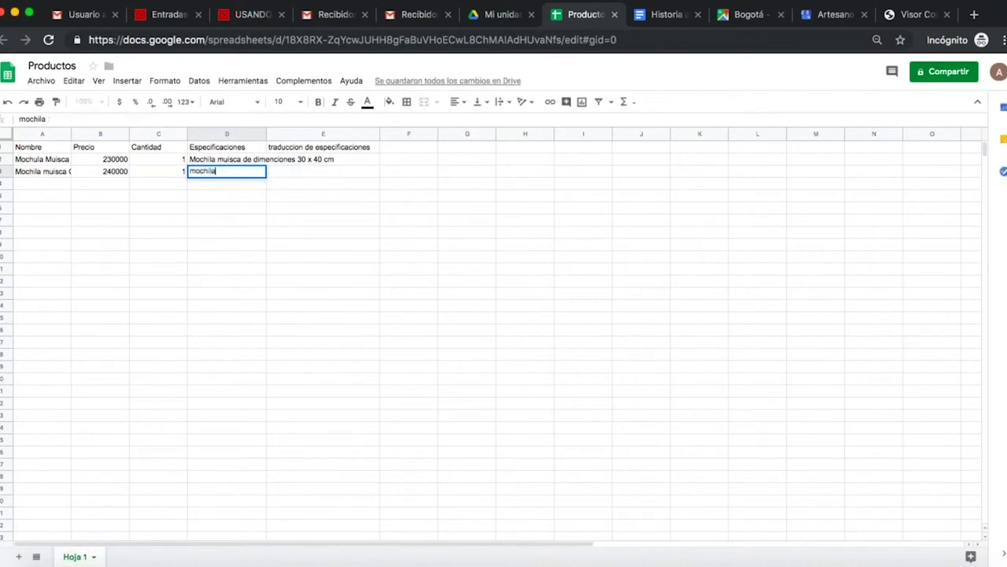
text( muisca de dimenc)
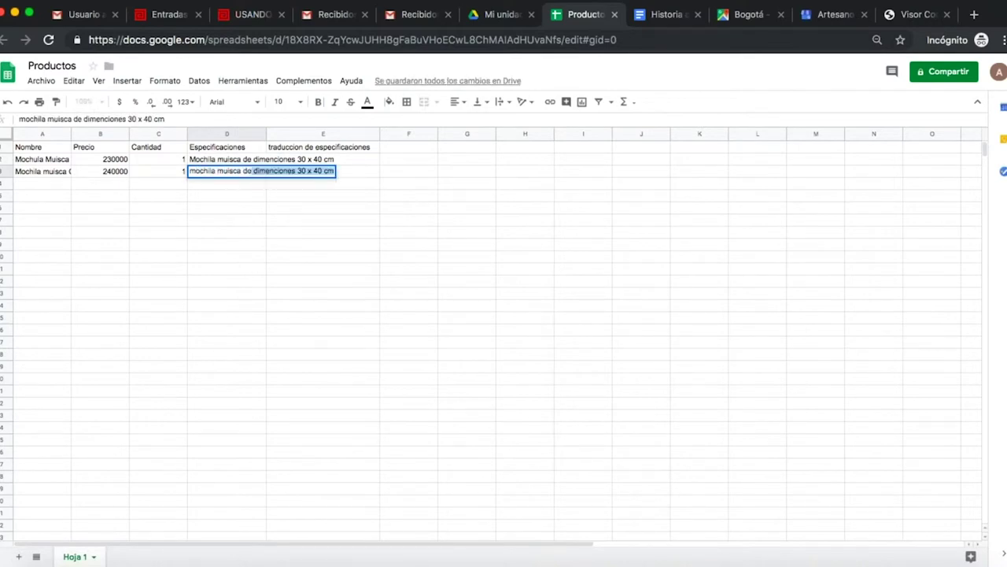
text(iones )
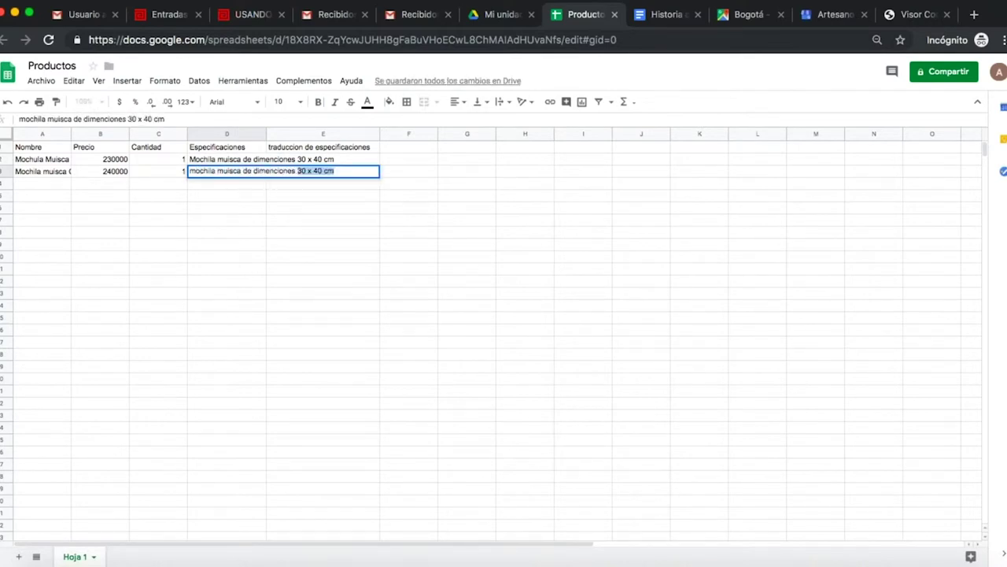
text(20 x 30 cm)
Widen column D for the specification text and column E for its header.
drag(266, 135, 344, 137)
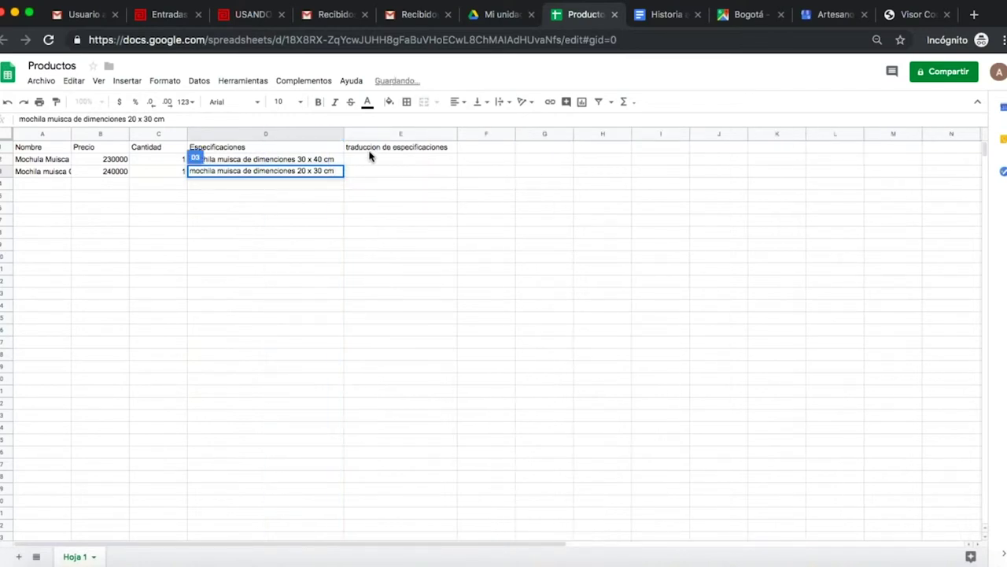
drag(459, 134, 481, 134)
click(330, 159)
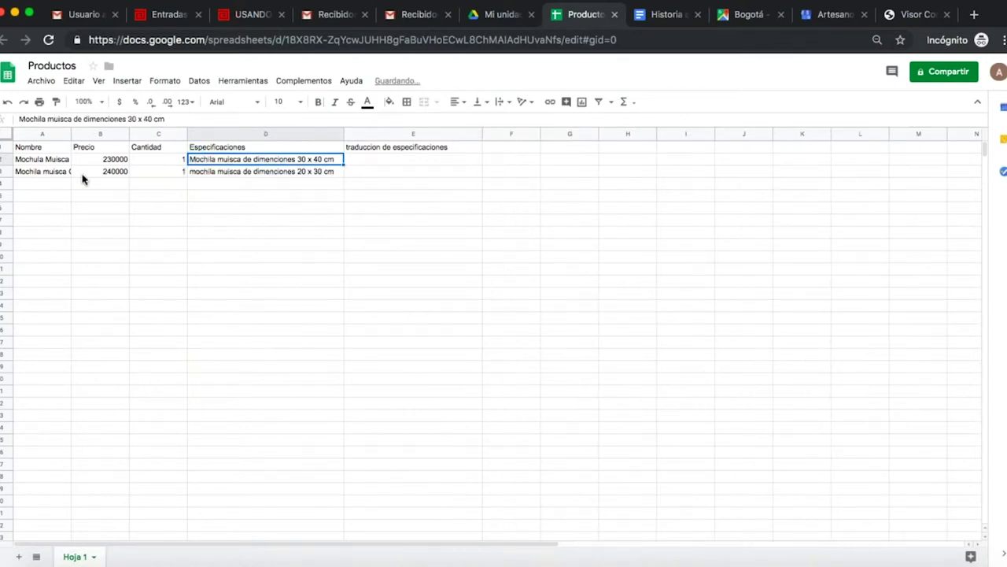
Select the 230000 price, view the Σ functions list, then pick the empty cell B4.
click(115, 159)
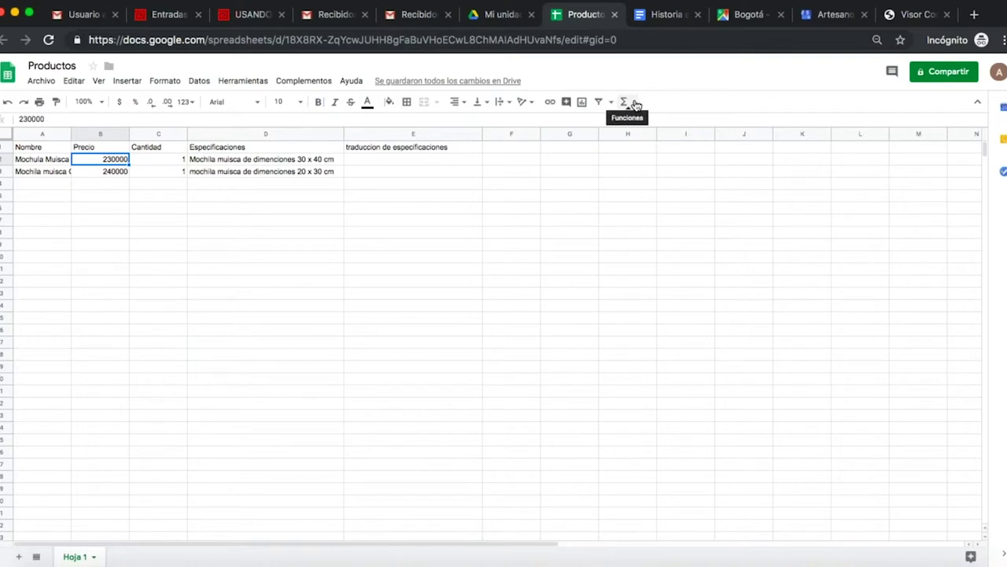
click(635, 104)
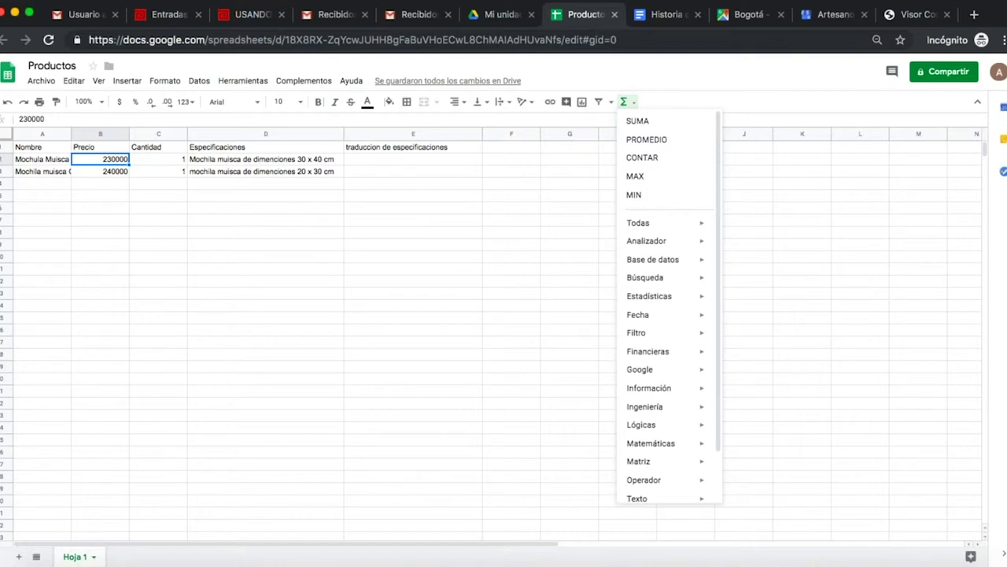
click(118, 186)
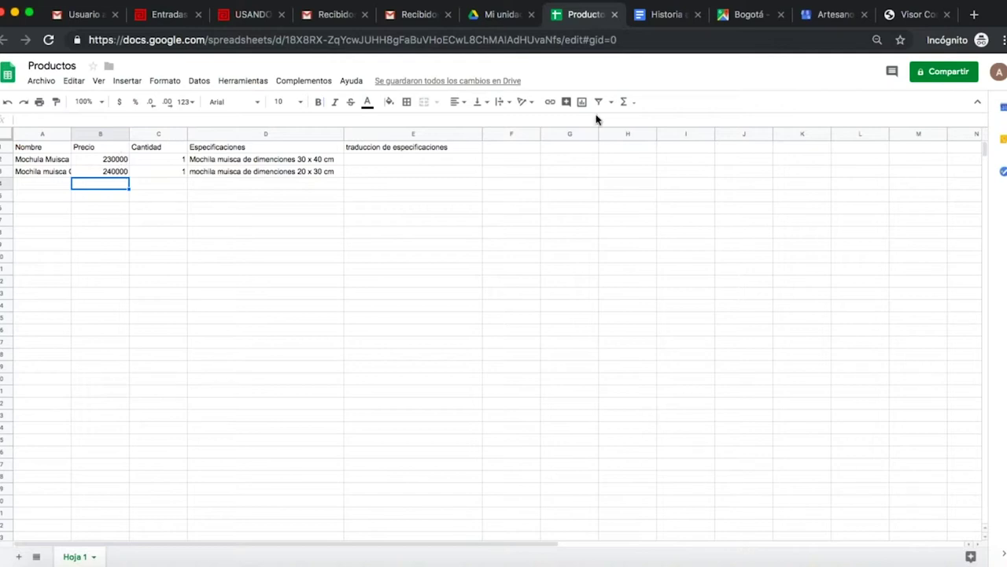
Total the prices in B4 with =SUMA(B2:B3), giving 470000.
click(633, 102)
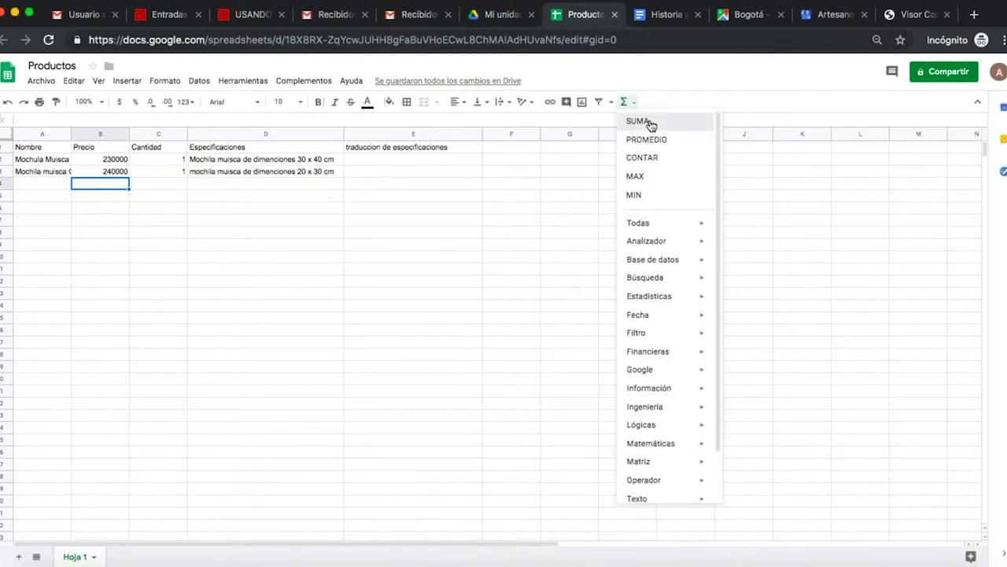
click(650, 123)
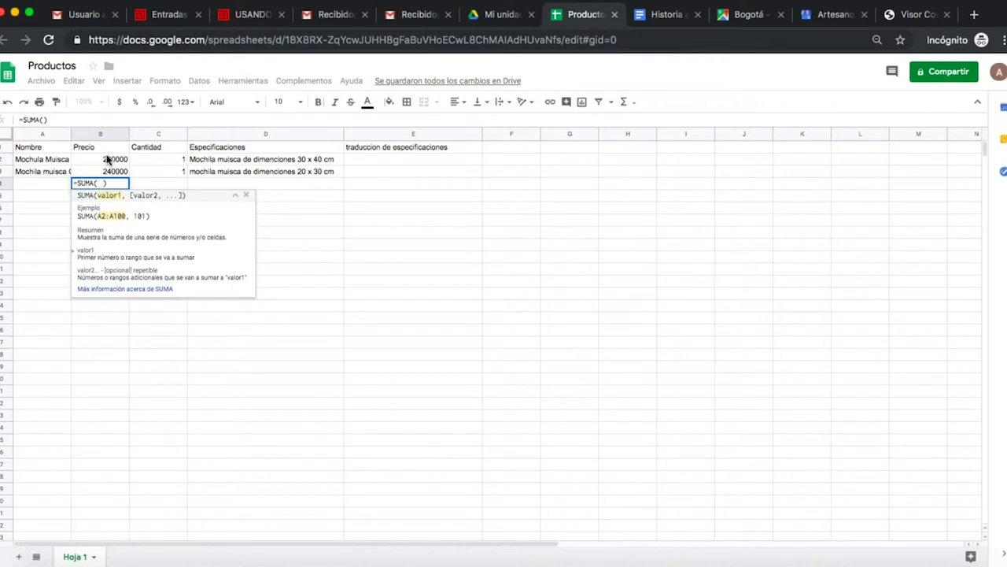
click(108, 160)
shift+click(116, 175)
key(Return)
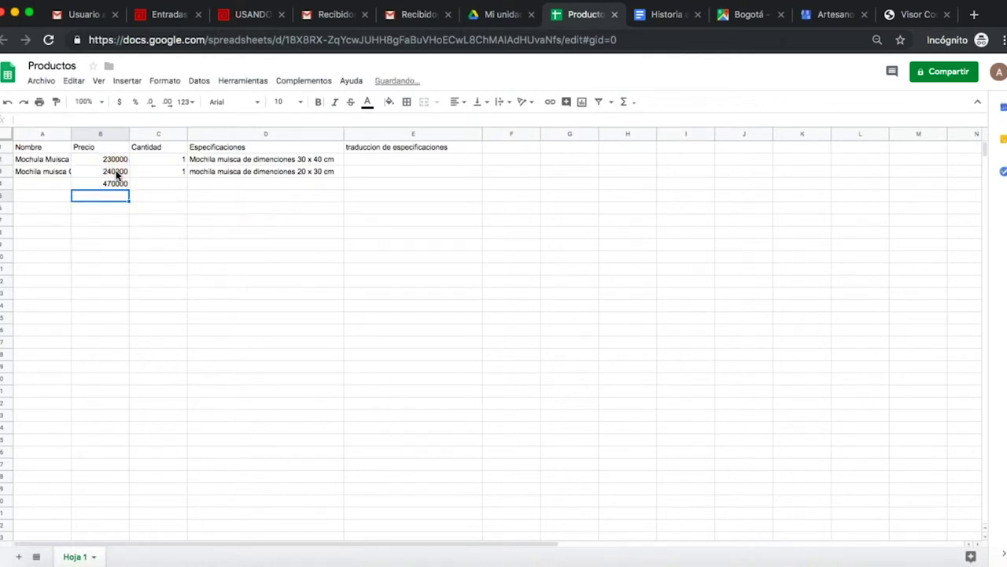
click(107, 183)
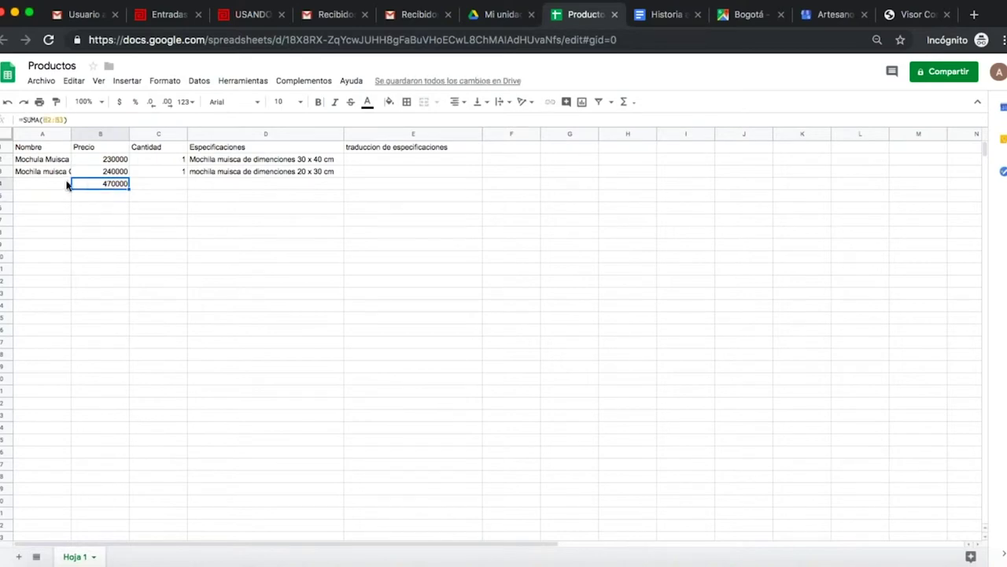
Label A4 'Totak:' and fill the 470000 total cell yellow.
click(60, 185)
text(Totak:)
click(107, 184)
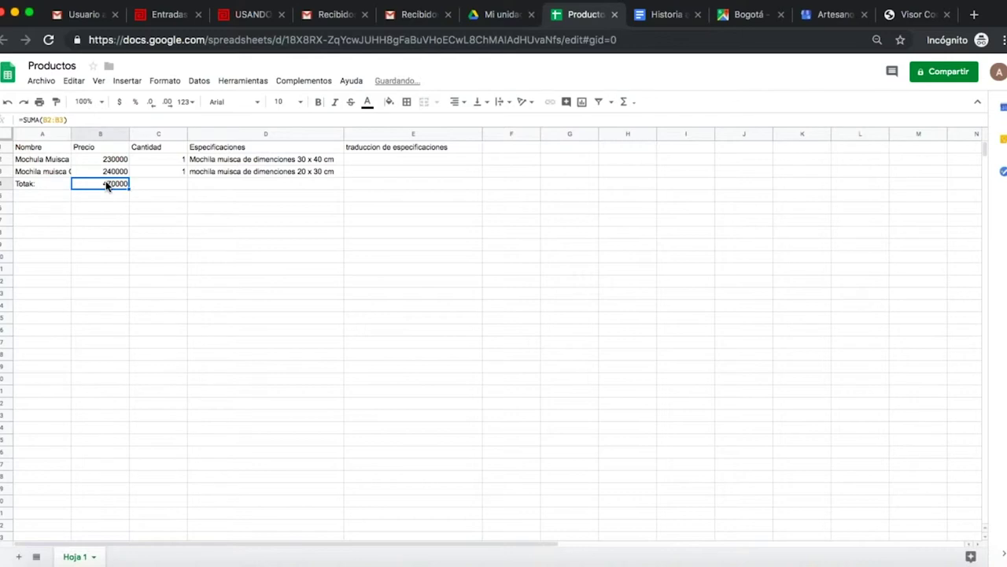
click(392, 106)
click(425, 153)
Fill the header row A1:E1 orange and both product names green.
drag(45, 148, 459, 151)
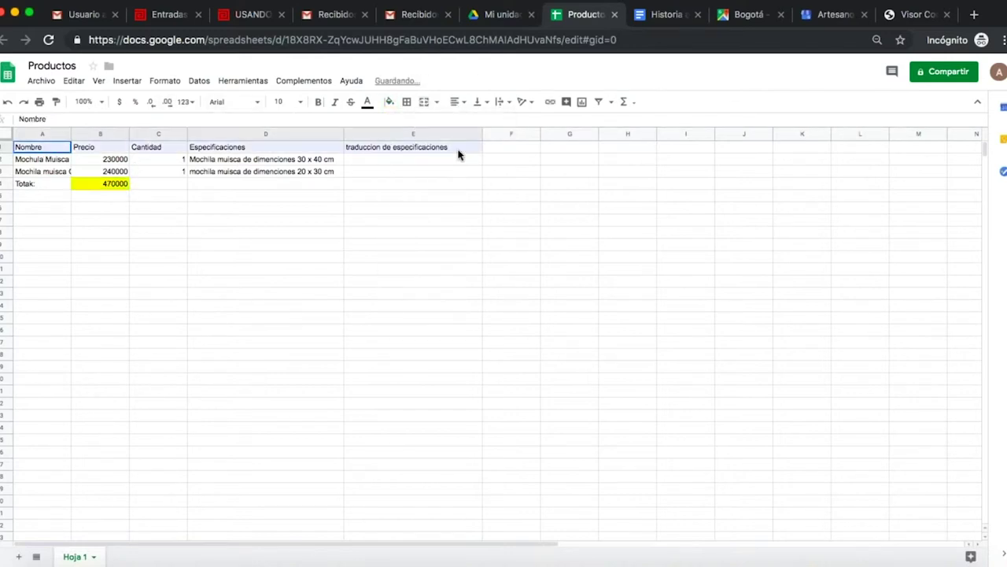
click(398, 110)
click(415, 153)
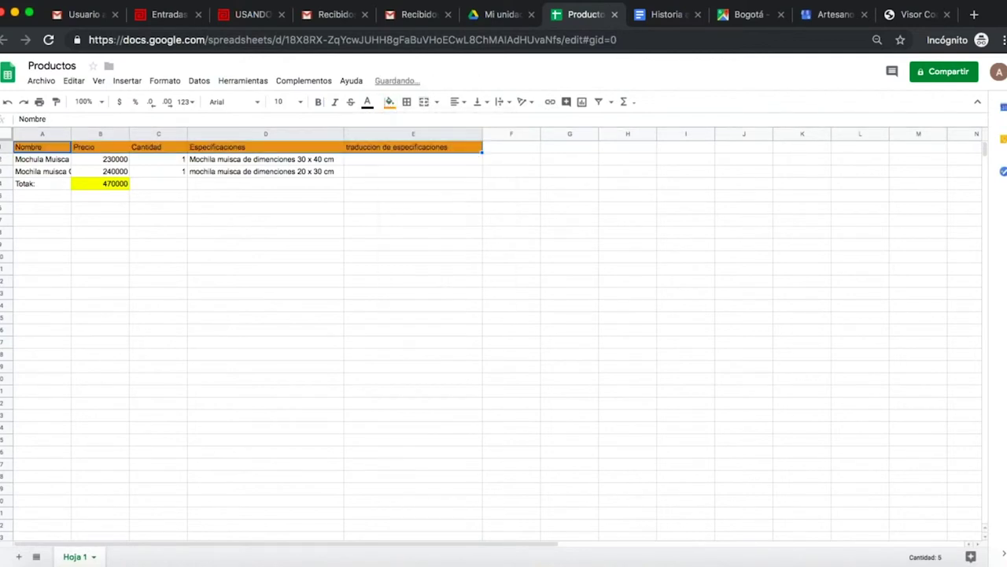
click(58, 160)
shift+click(57, 171)
click(389, 101)
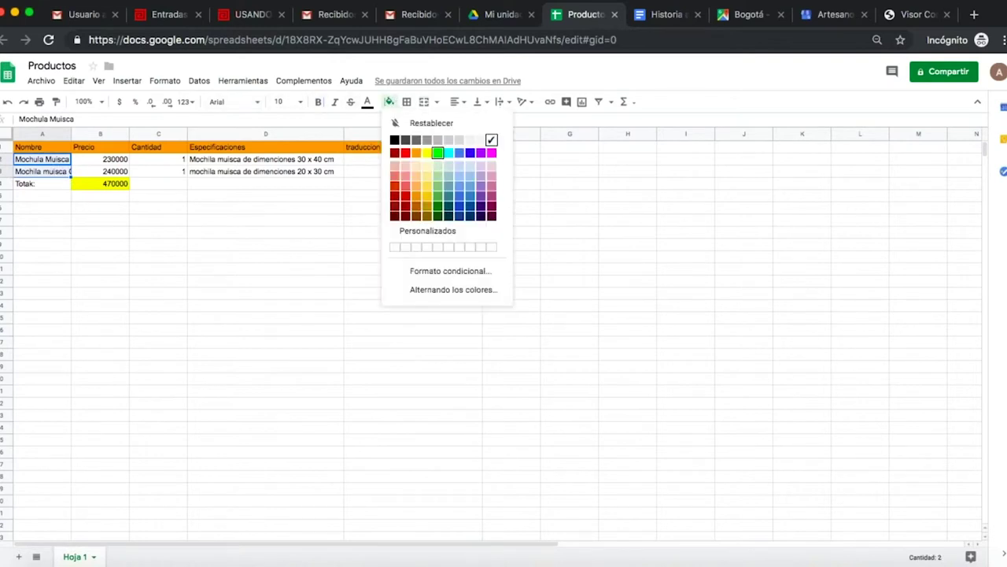
click(438, 152)
Check the D2 specification and select cell E2 for the first translation.
click(398, 173)
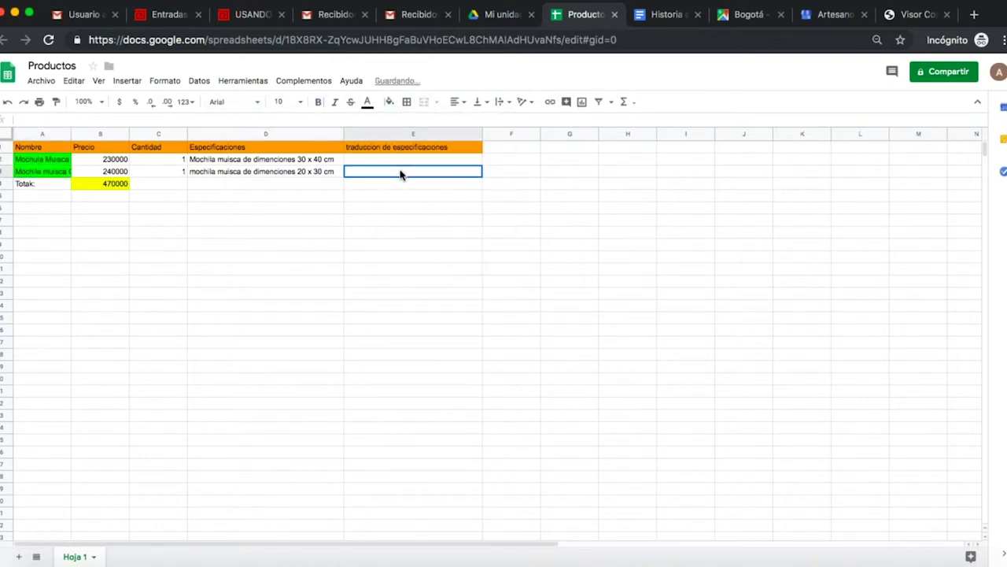
click(303, 160)
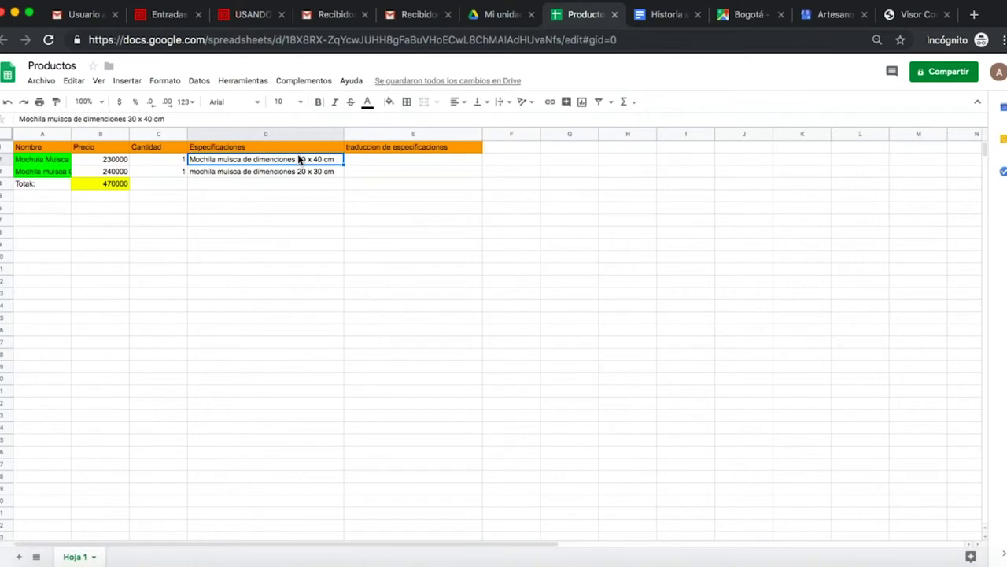
click(430, 154)
click(428, 164)
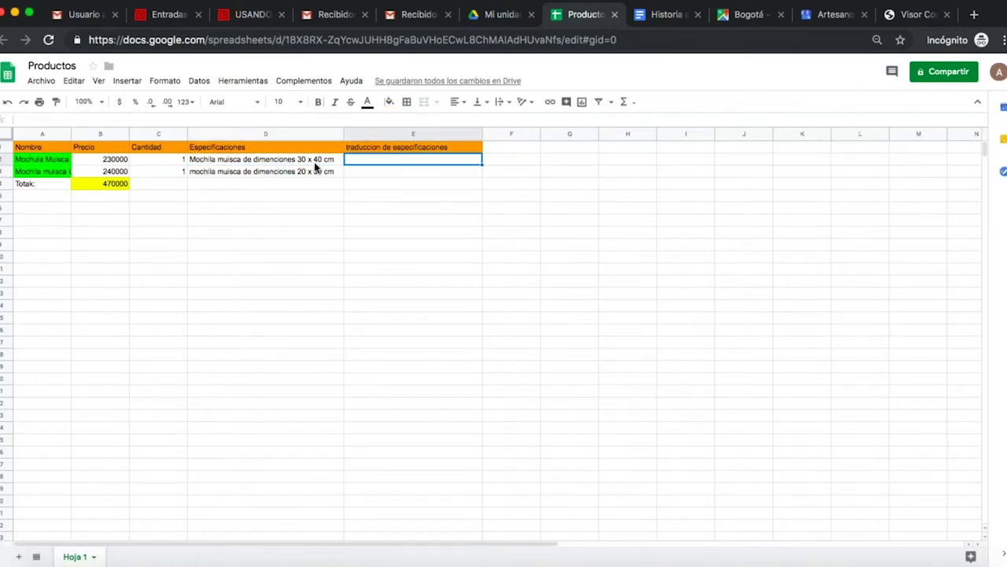
Enter GOOGLETRANSLATE(D2;"es";"en") in E2 to translate the first specification into English.
click(627, 103)
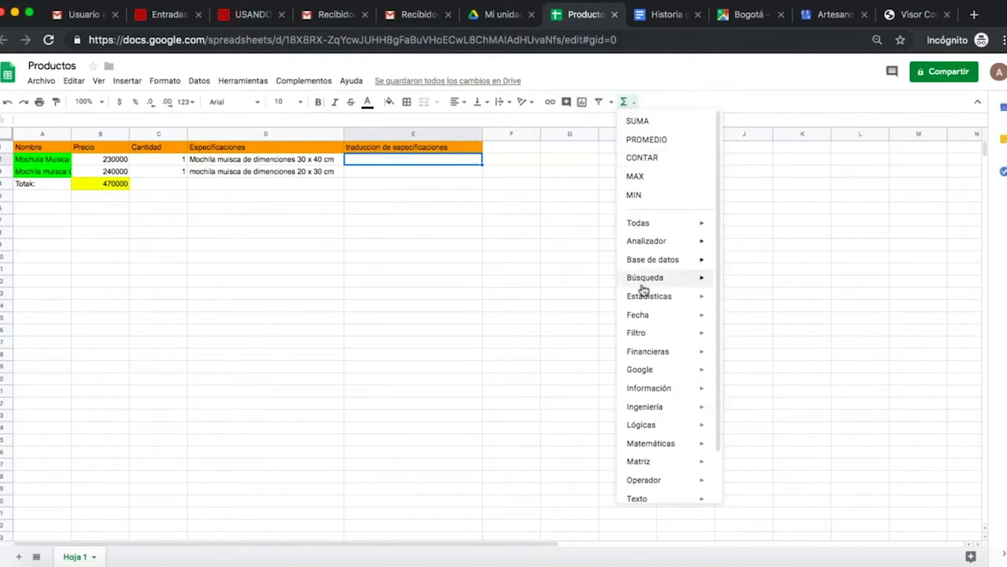
mouse_move(665, 372)
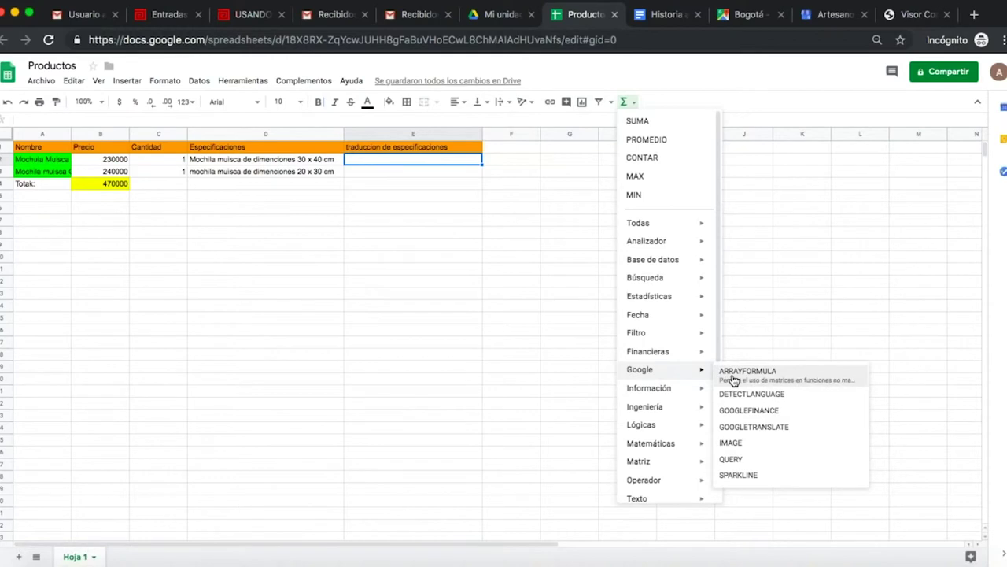
click(758, 425)
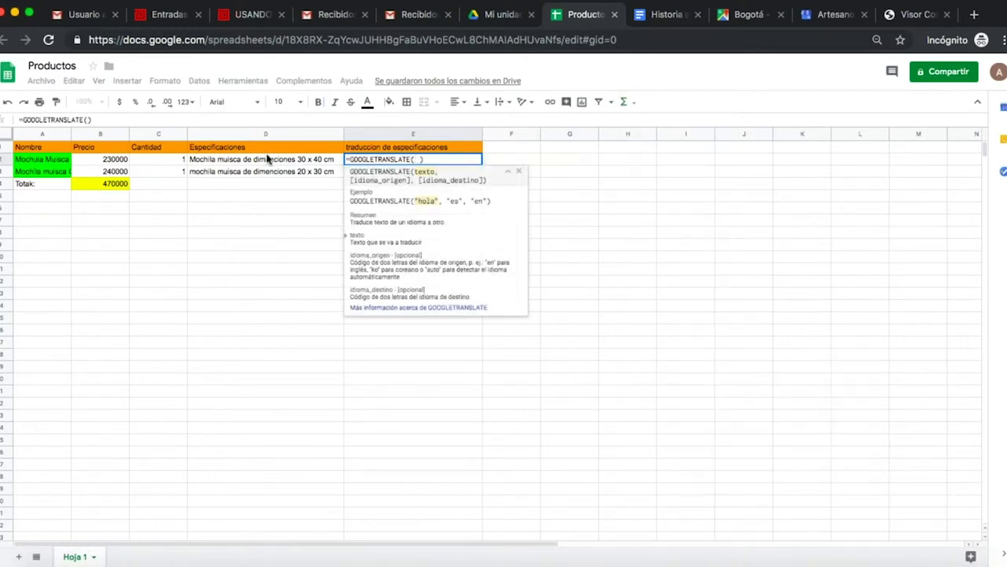
click(314, 160)
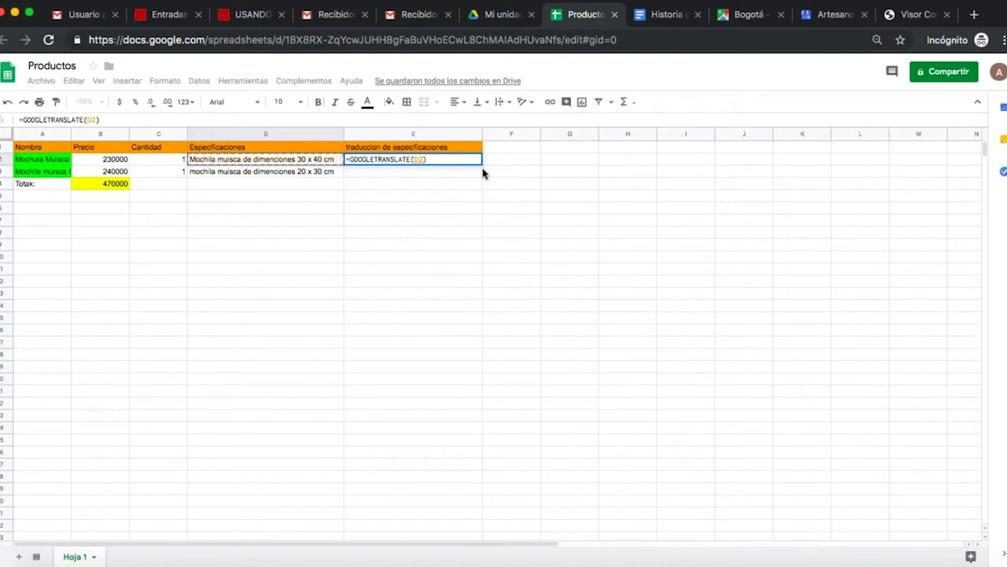
text(;)
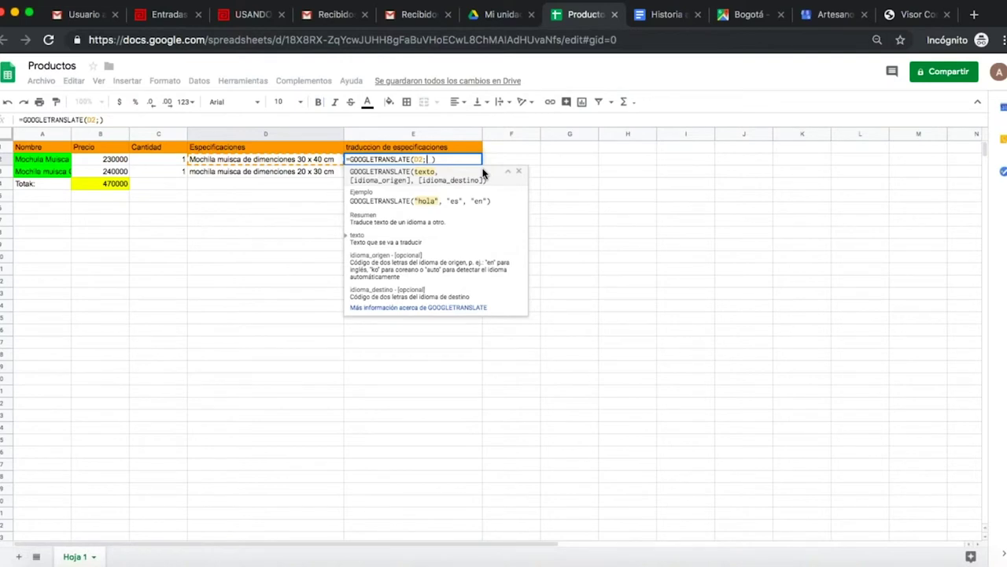
text(")
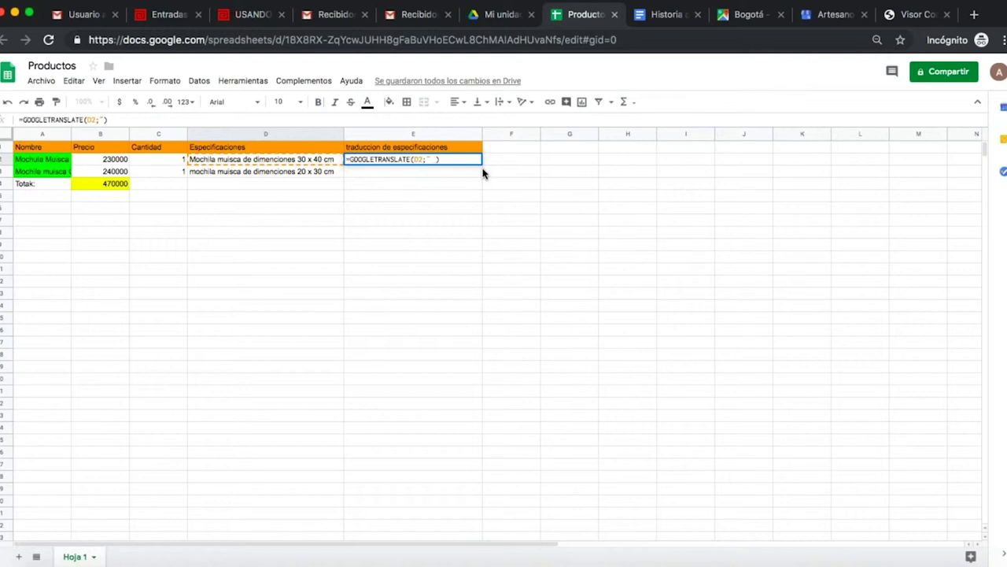
text(es)
key(BackSpace)
key(BackSpace)
text("es)
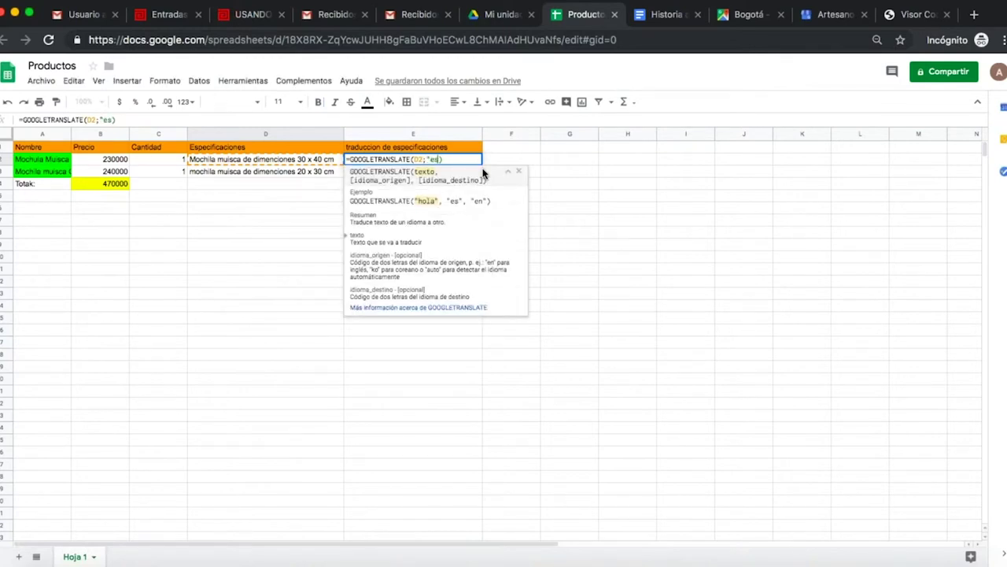
text(";)
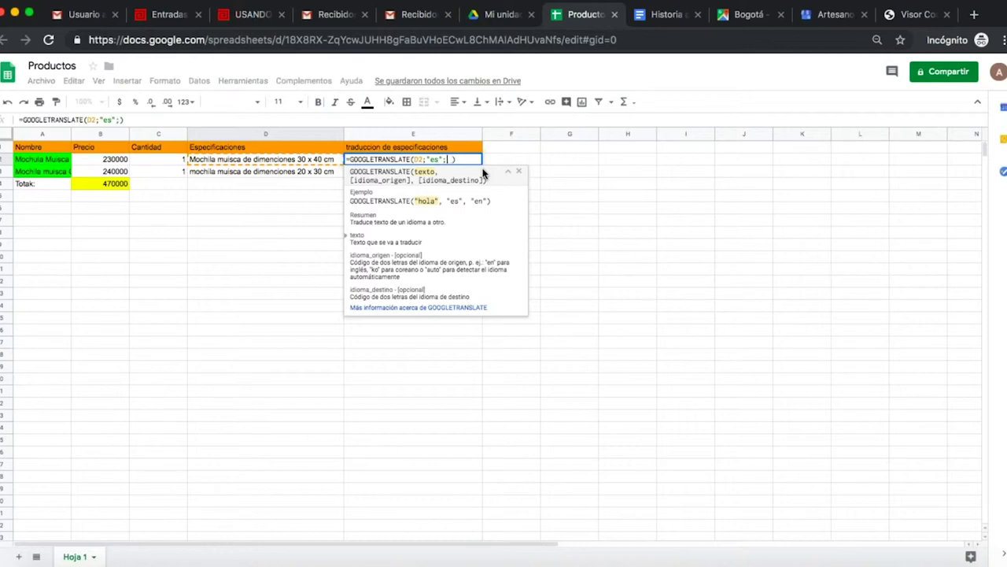
text(")
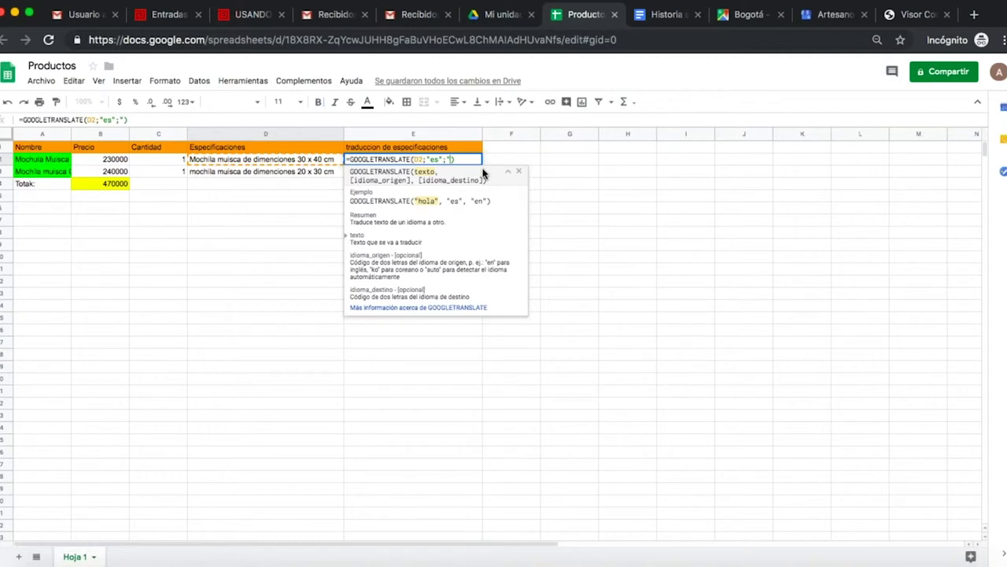
text(en")
key(Return)
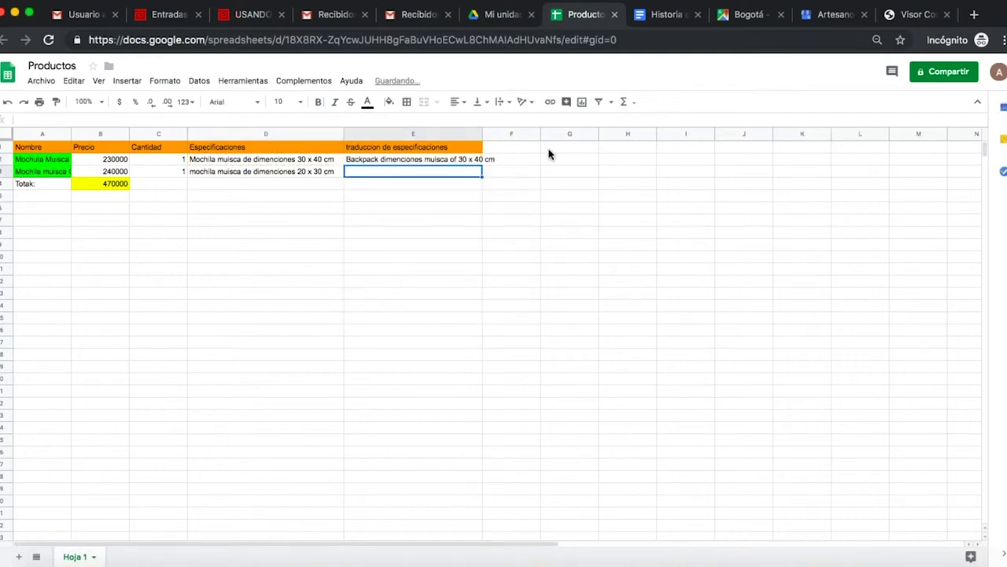
Widen column E so 'Backpack dimenciones muisca of 30 x 40 cm' fits completely.
click(482, 138)
drag(483, 139, 510, 140)
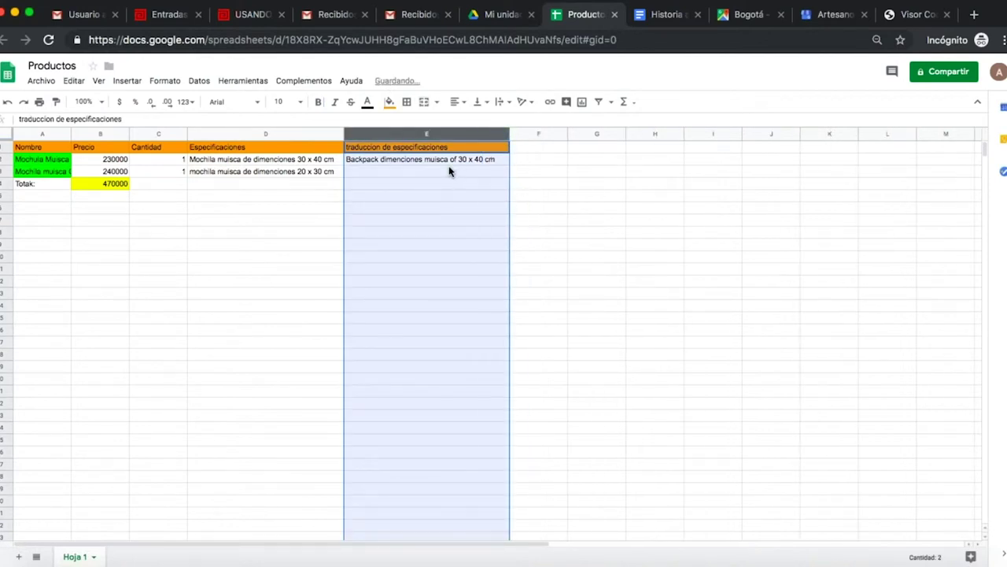
click(449, 169)
click(312, 173)
click(396, 175)
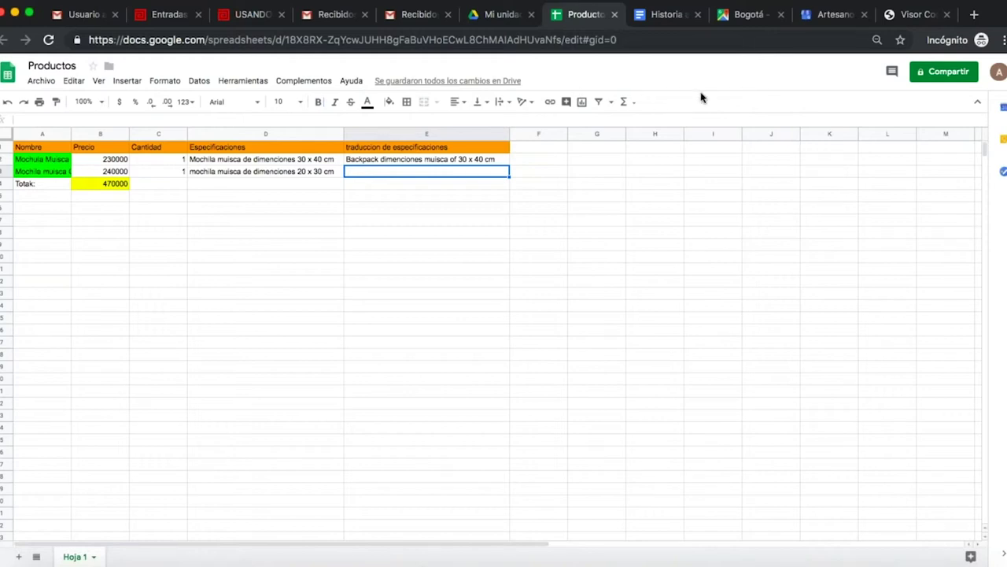
Open the sharing settings, enter the collaborator's e-mail address, and send the invitation.
click(936, 72)
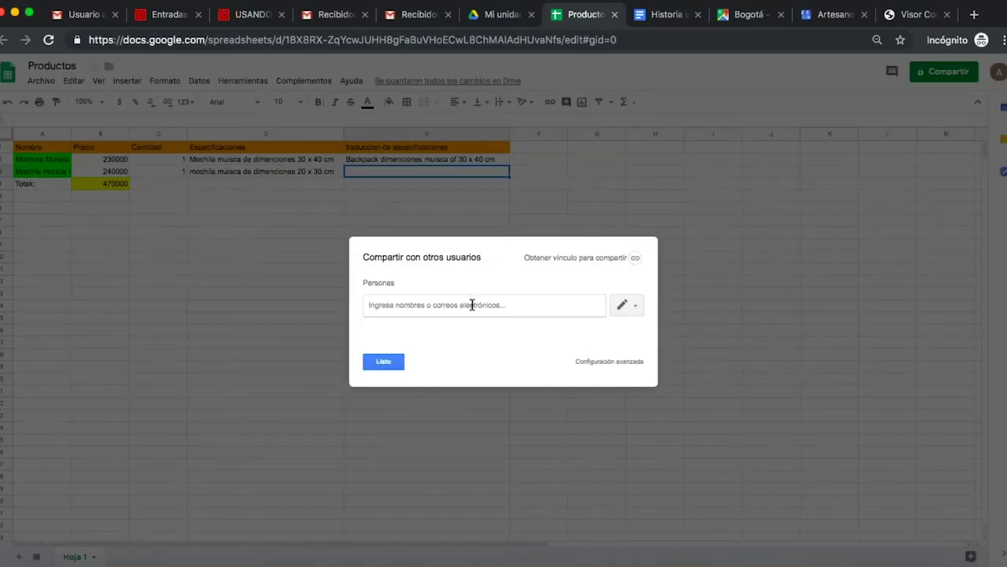
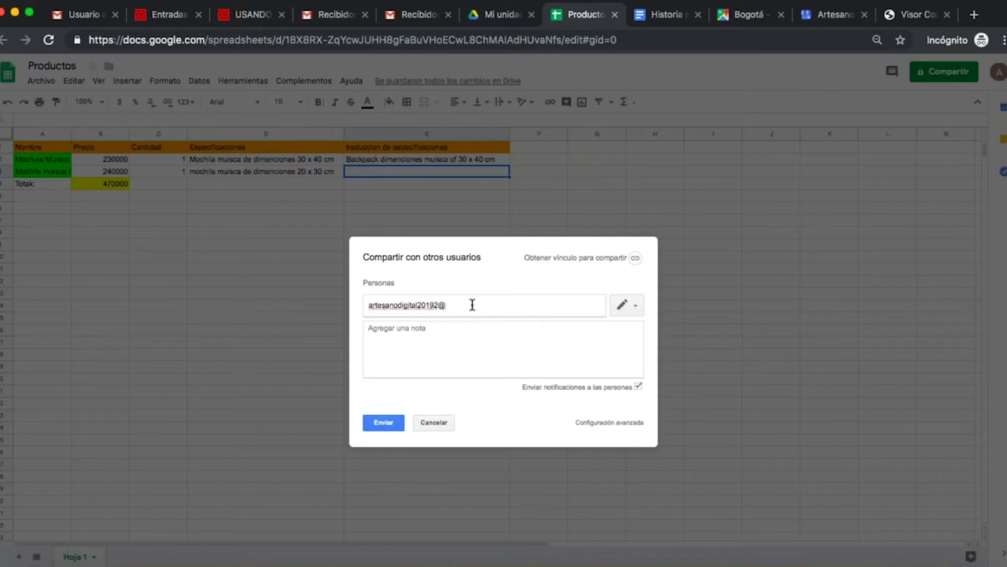
click(384, 423)
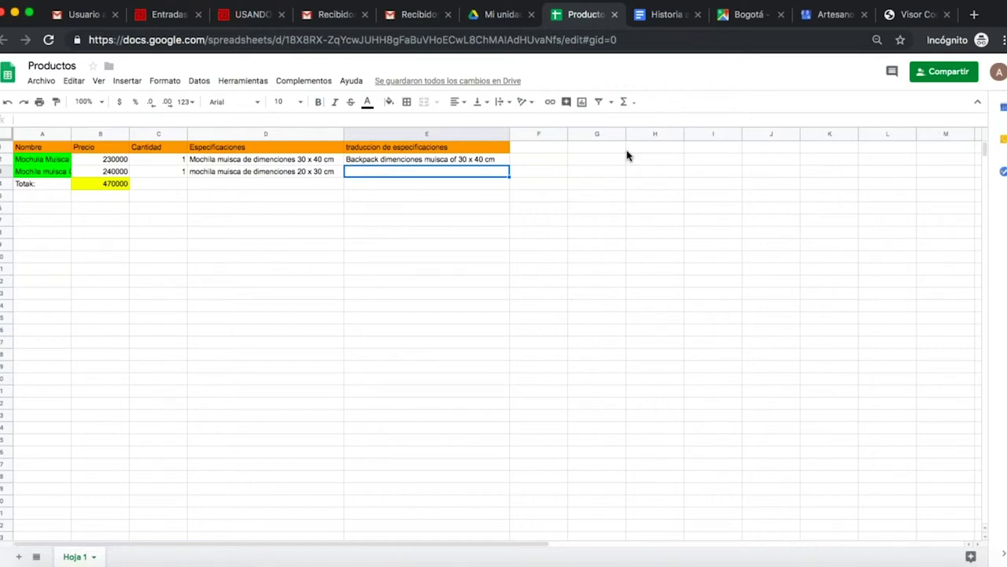
Click around the Productos sheet, then switch to the new account's Gmail inbox.
click(546, 163)
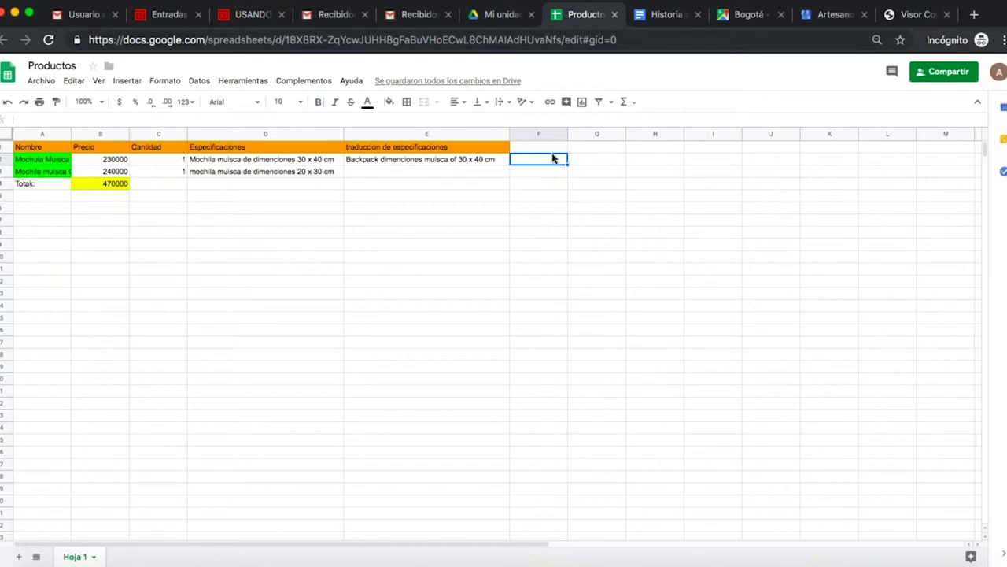
click(535, 149)
click(375, 197)
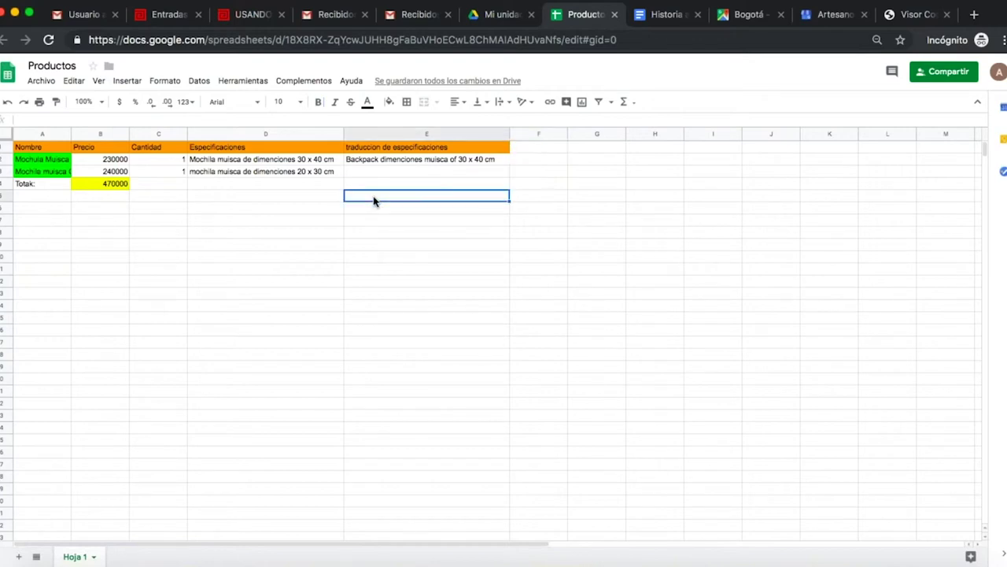
click(543, 175)
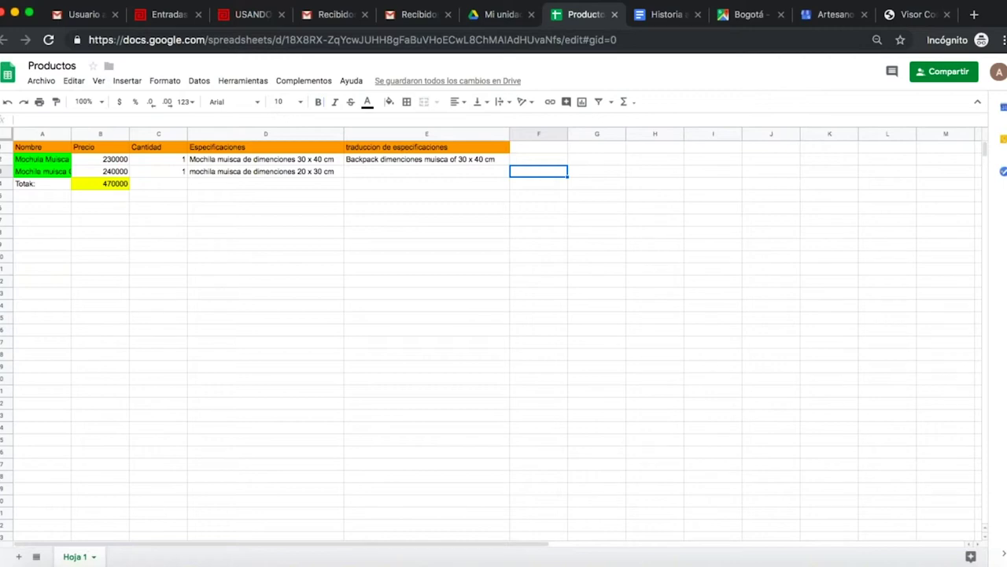
click(417, 15)
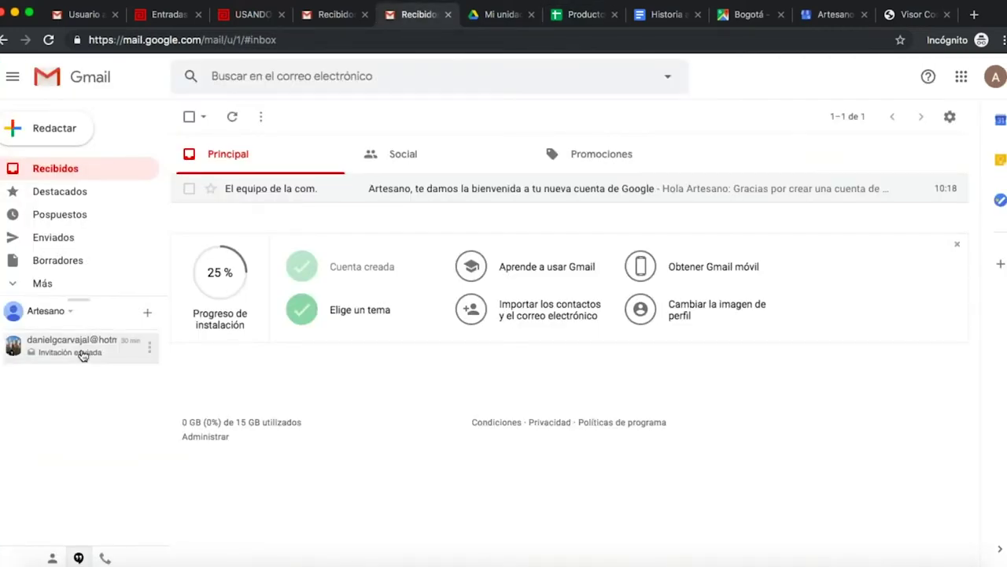
Open the collaborator's chat to see Invitación enviada, then go to the Mi unidad Drive view.
click(81, 350)
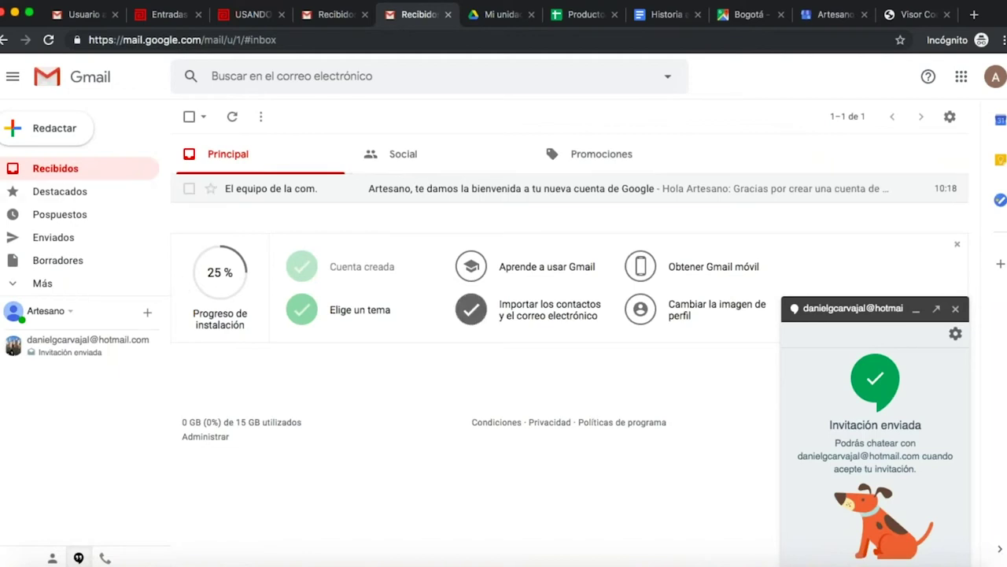
click(583, 16)
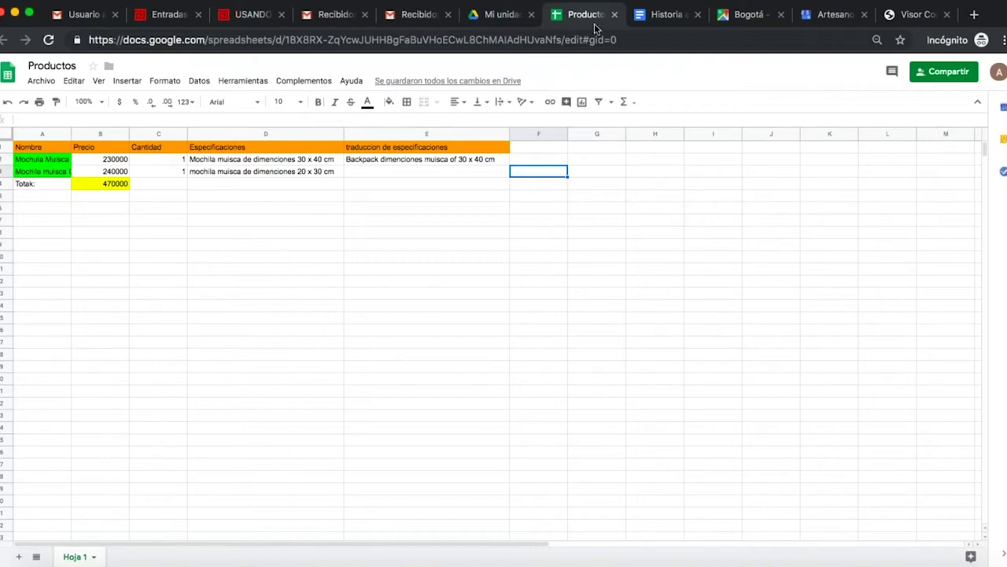
click(486, 14)
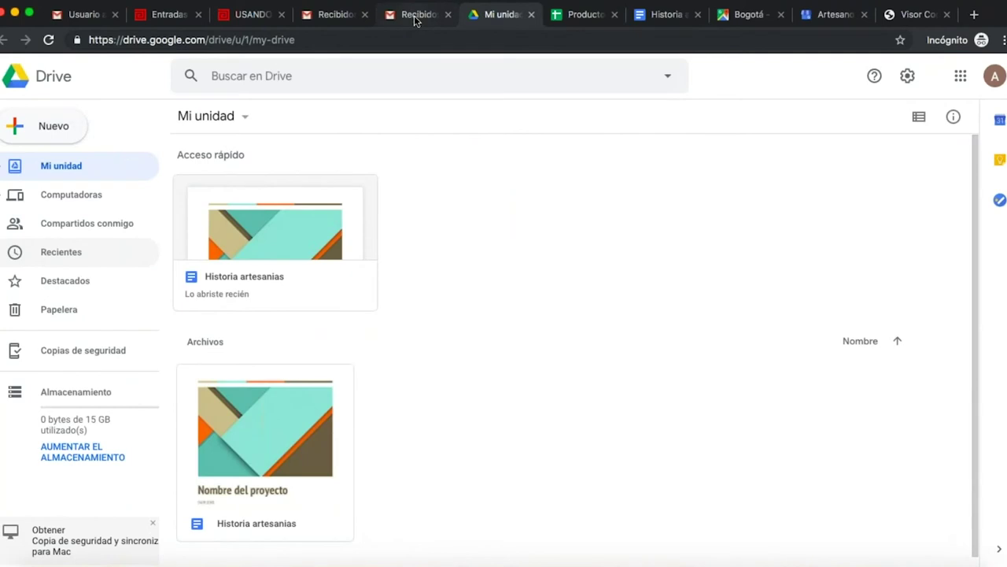
Cycle through the Gmail, Drive and Sheets tabs, then reload Drive so Productos appears.
click(419, 18)
click(340, 21)
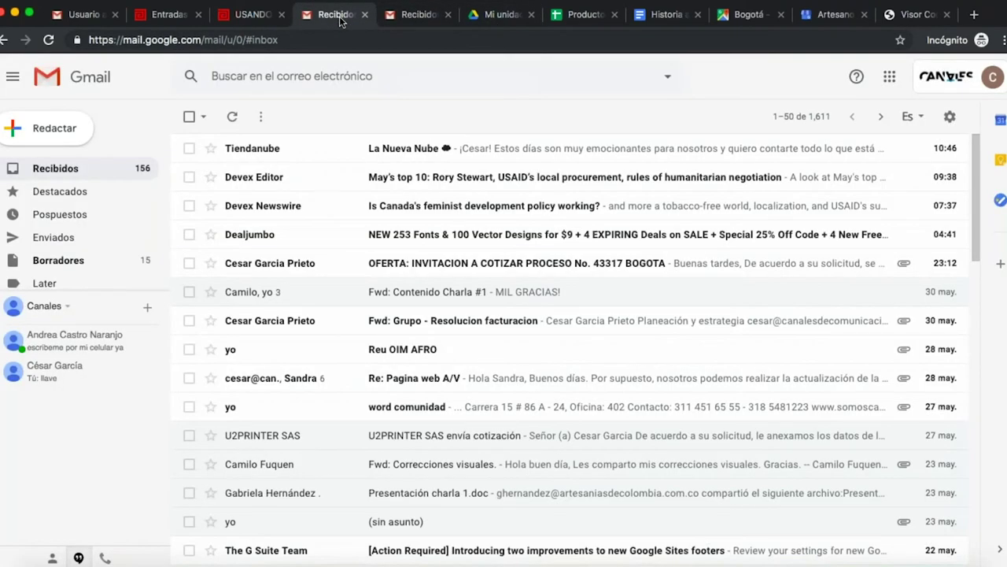
click(494, 14)
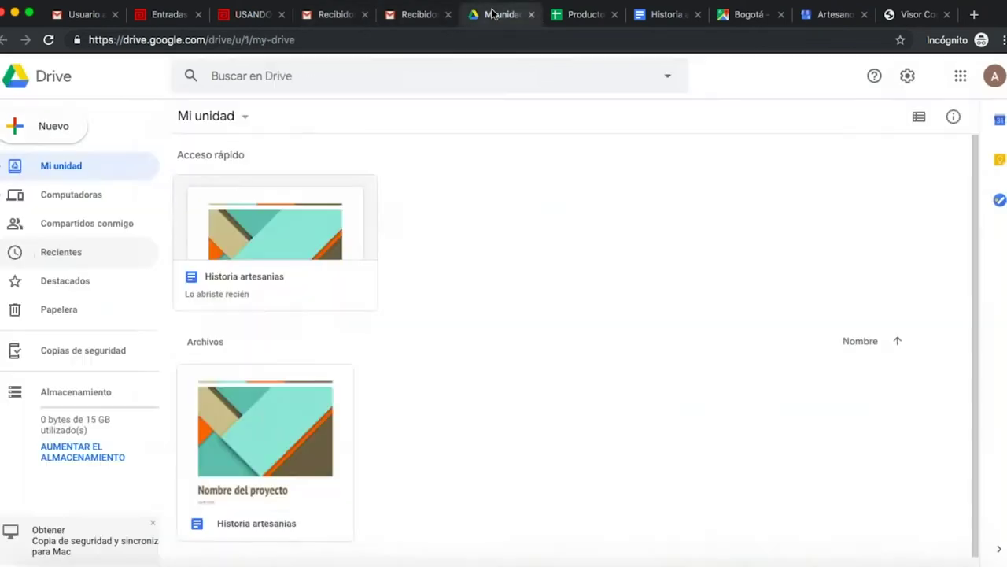
click(583, 24)
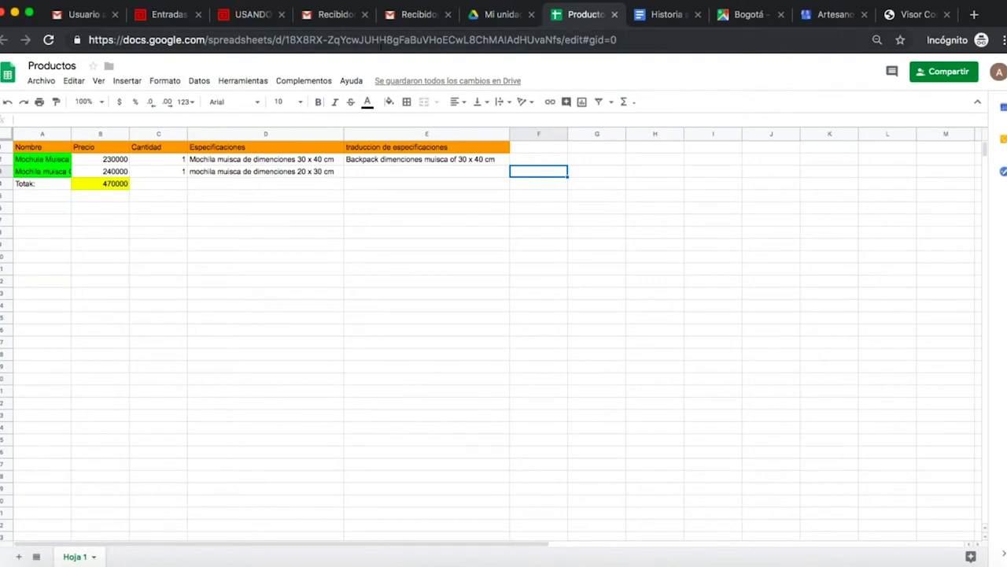
click(421, 14)
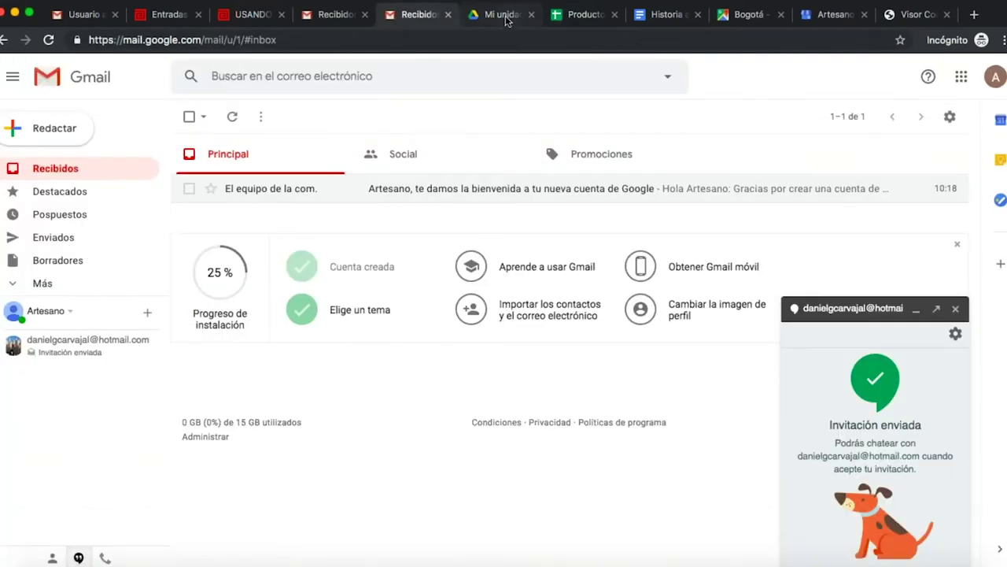
click(507, 15)
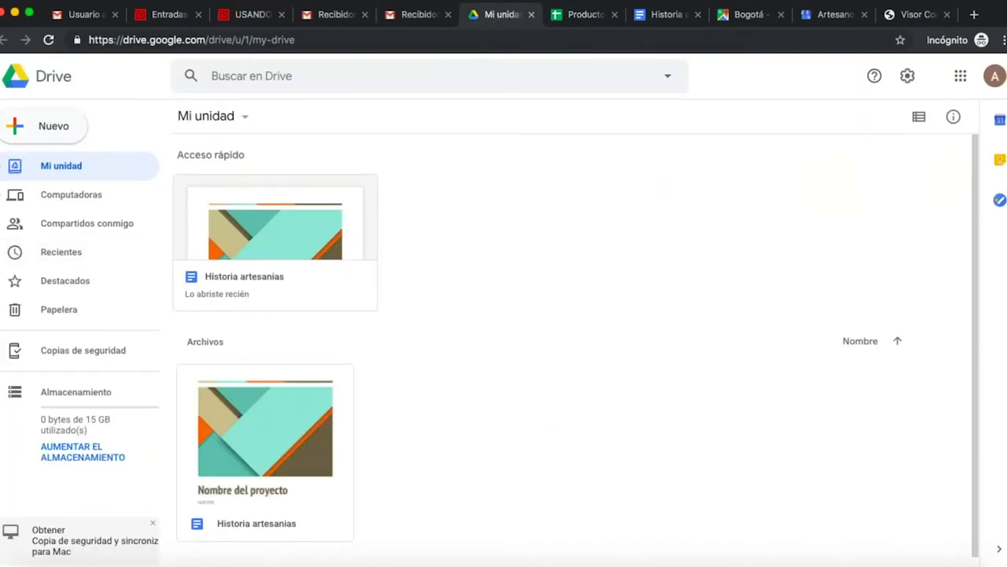
click(49, 39)
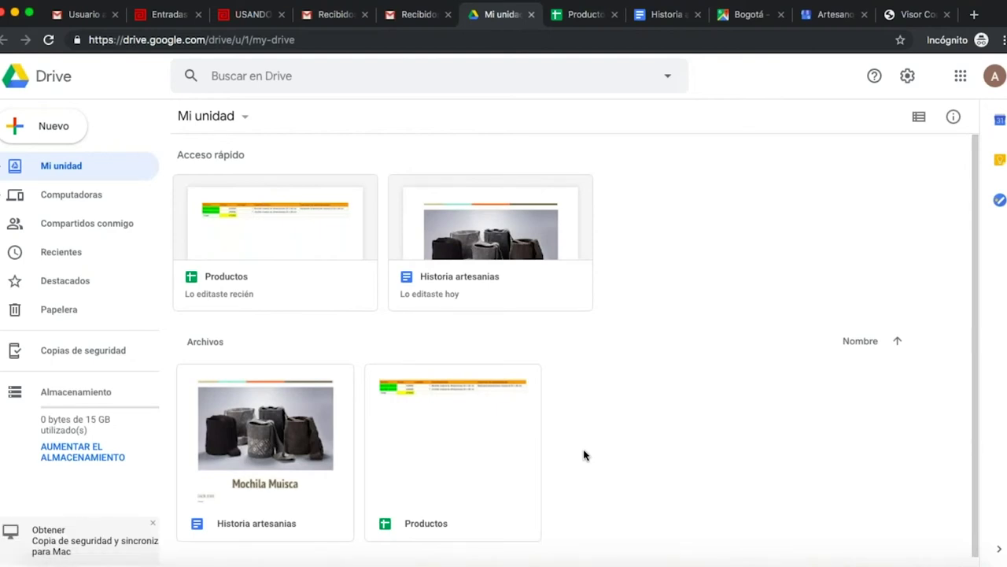
click(253, 22)
Scroll the Artesanías de Colombia article to its Presentaciones section, then return to Mi unidad.
scroll(504, 355, down, 10)
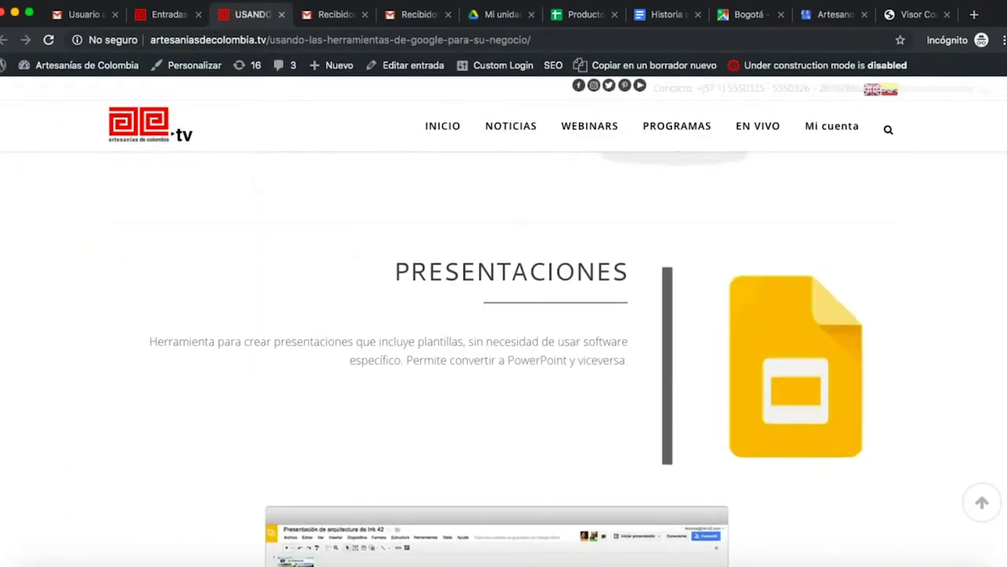
scroll(503, 354, down, 2)
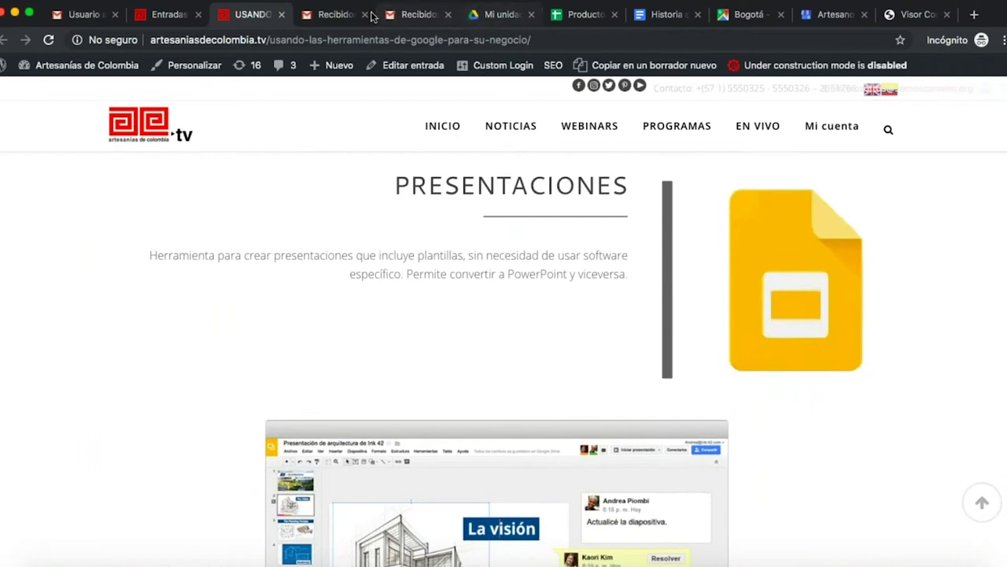
click(483, 16)
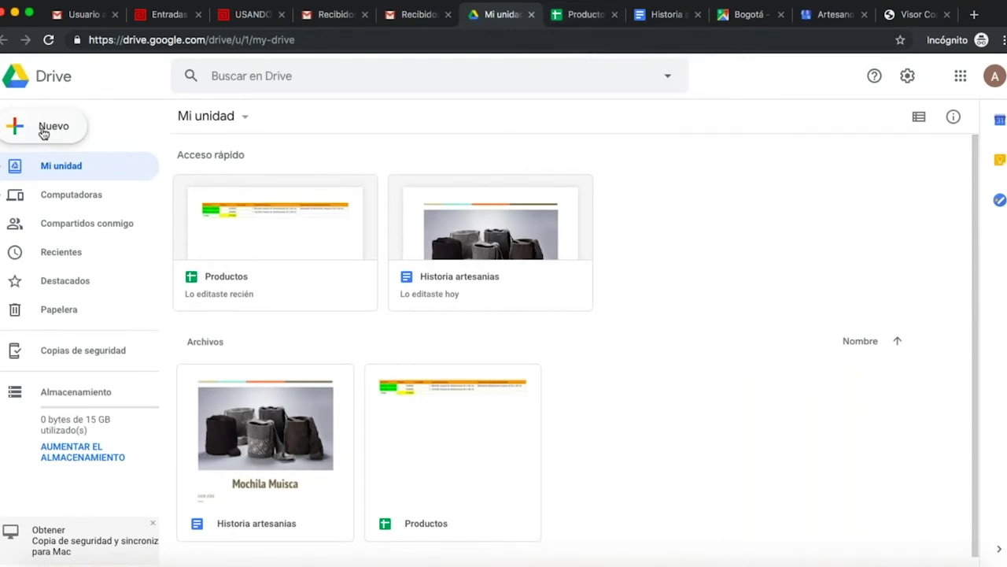
From Drive's Nuevo menu, start a new Presentaciones de Google file.
click(63, 127)
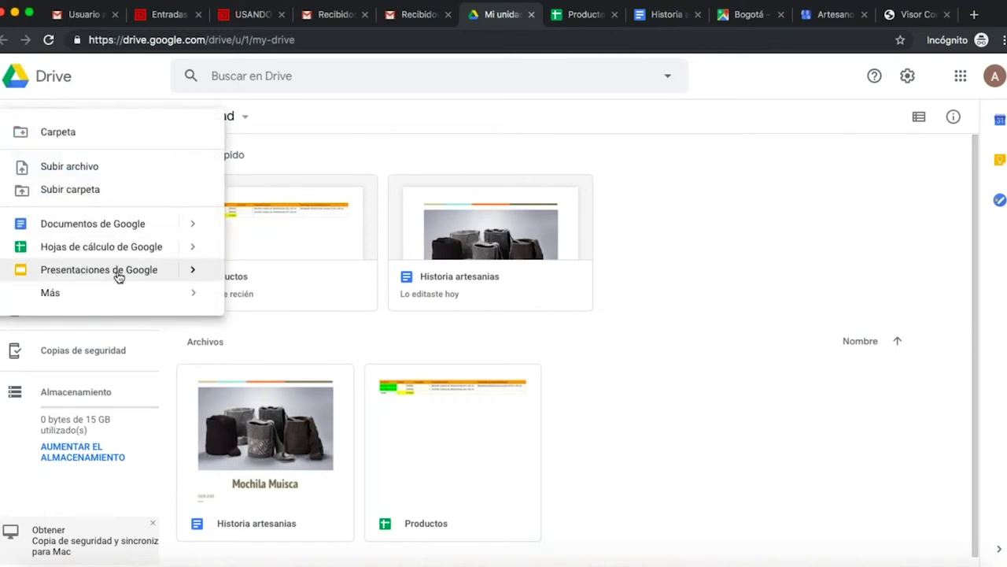
click(118, 277)
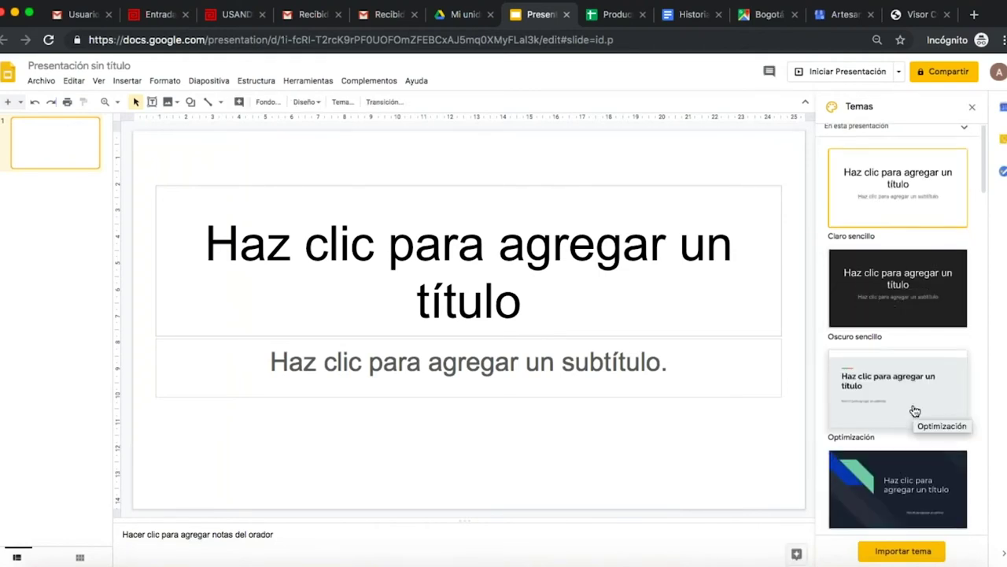
Give the untitled presentation the Cambio theme from the Temas panel.
scroll(913, 409, down, 2)
scroll(915, 410, down, 1)
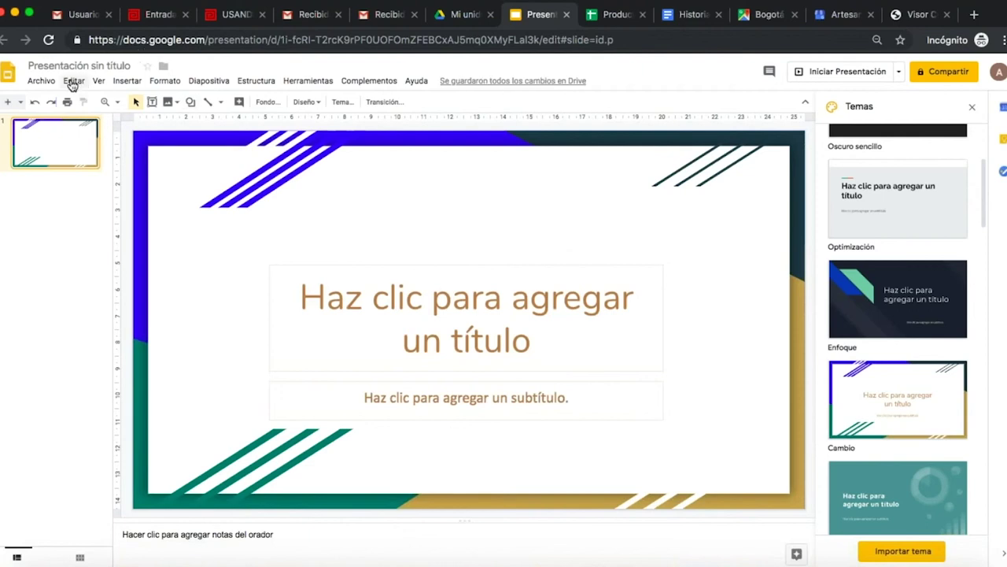
click(123, 81)
mouse_move(141, 101)
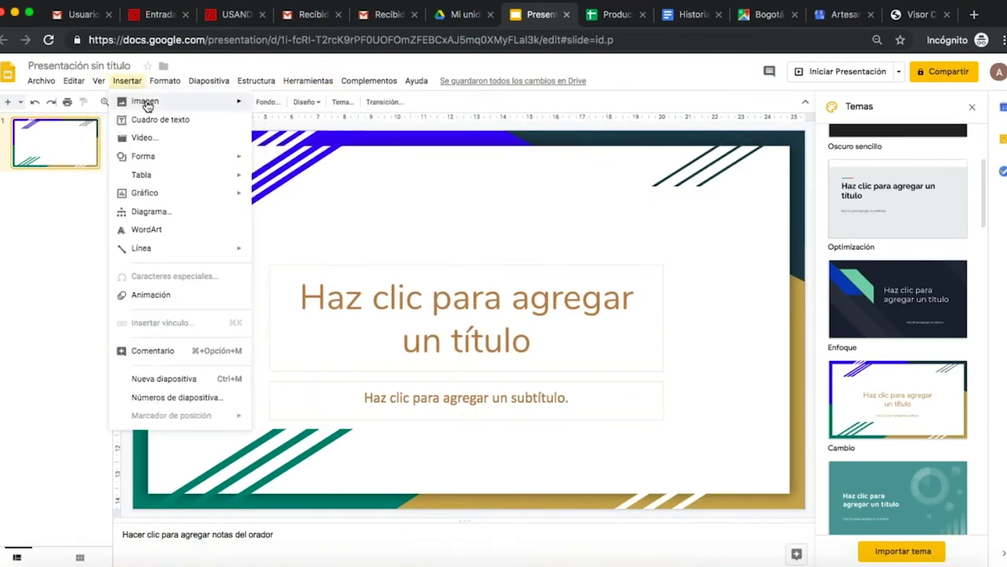
Upload the first basket jpg from GOOGLE > Artesanía onto the title slide, undoing a trial resize.
click(280, 107)
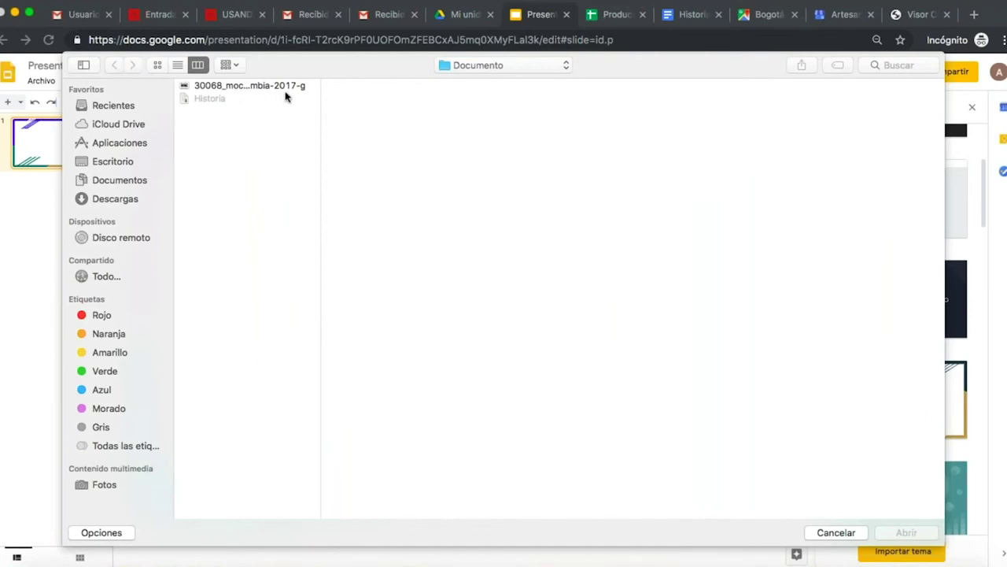
click(489, 68)
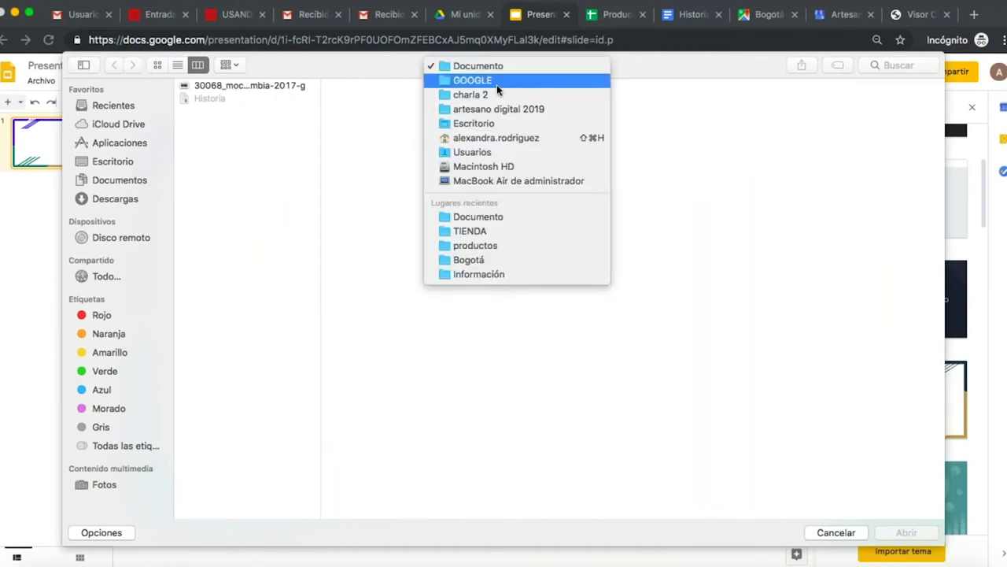
click(496, 81)
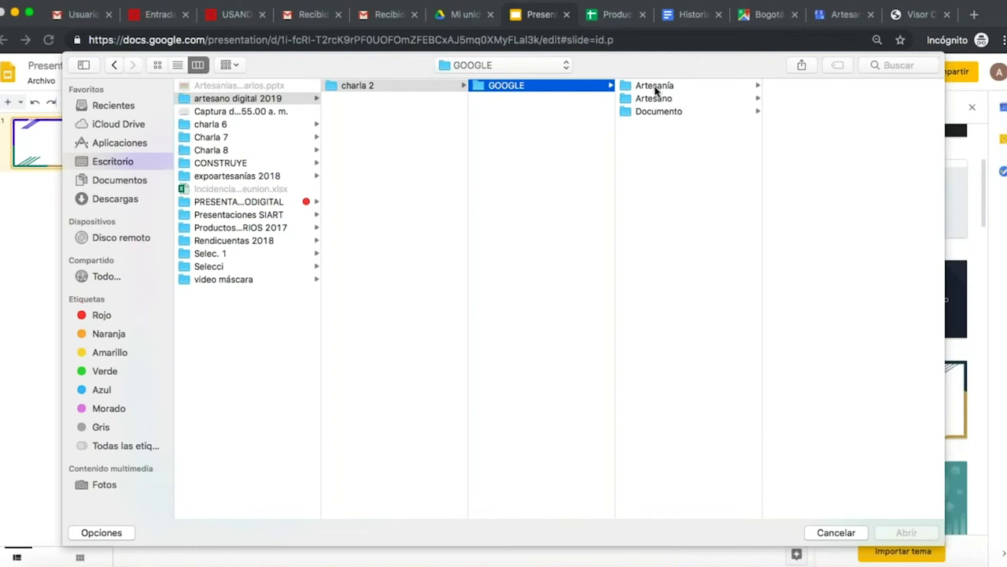
click(659, 98)
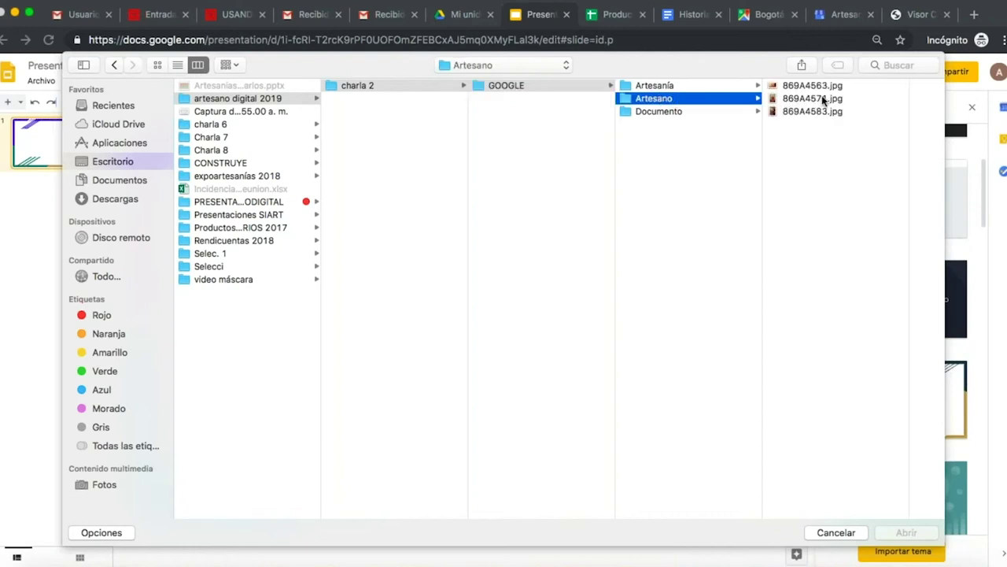
click(675, 88)
click(786, 85)
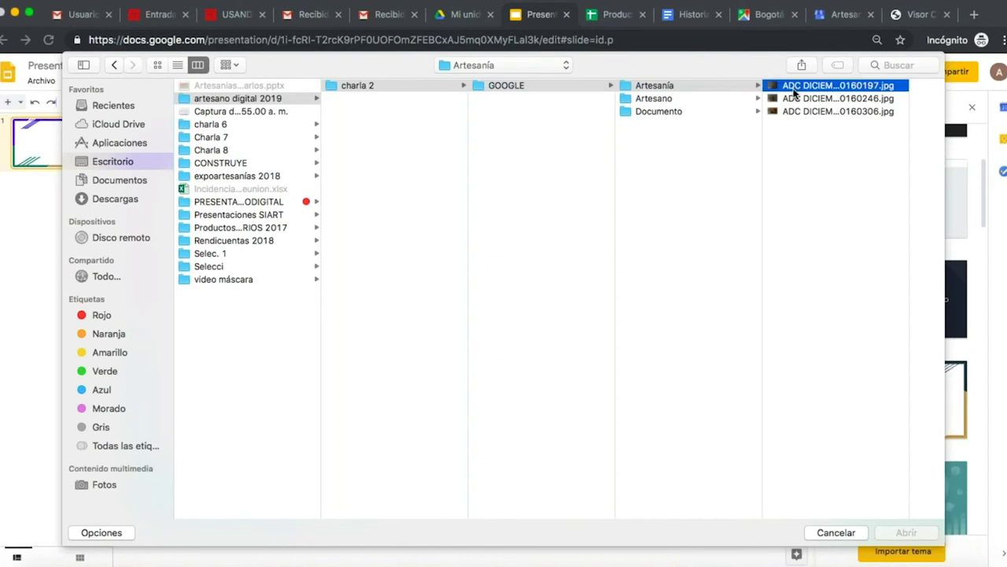
click(907, 528)
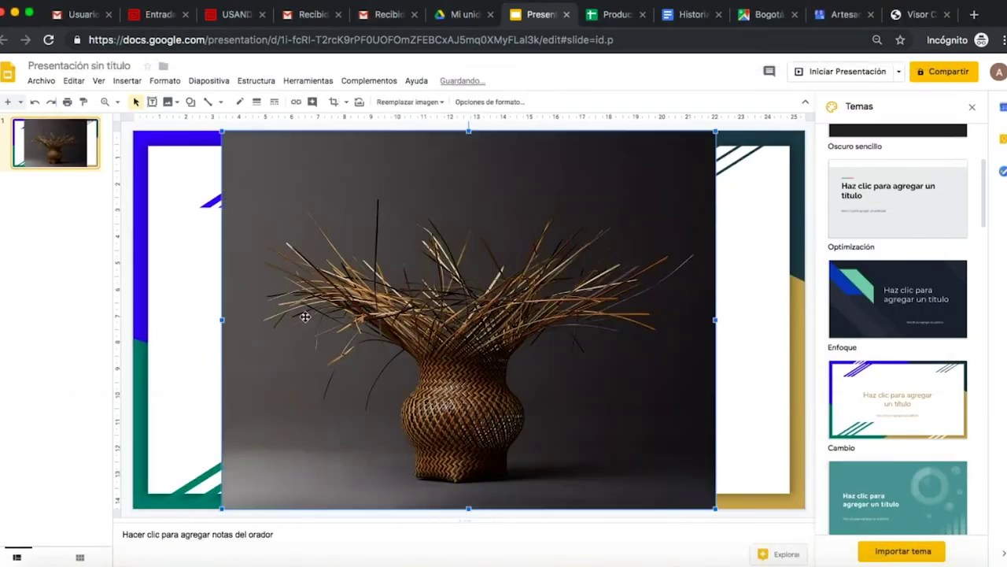
drag(222, 319, 406, 336)
key(ctrl+z)
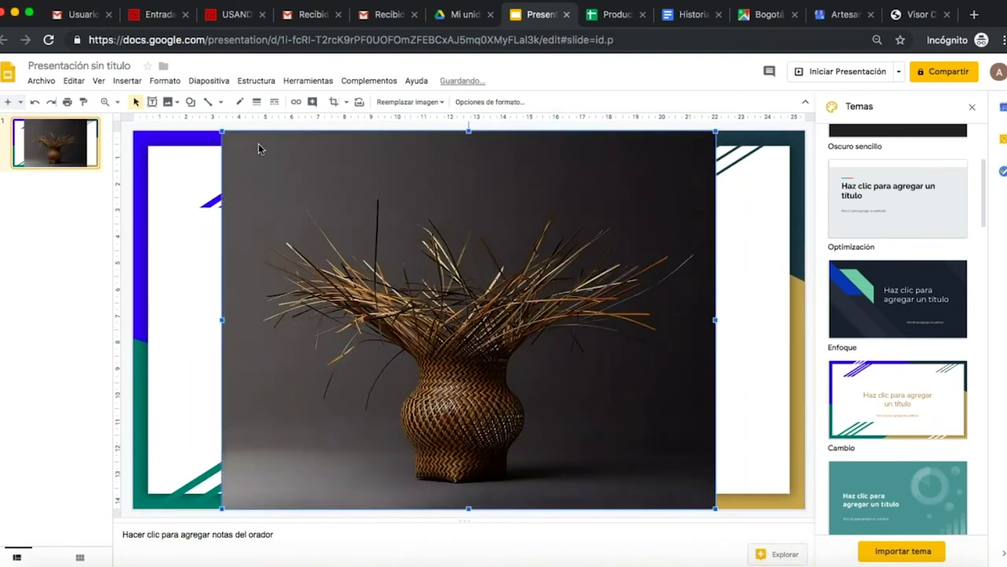